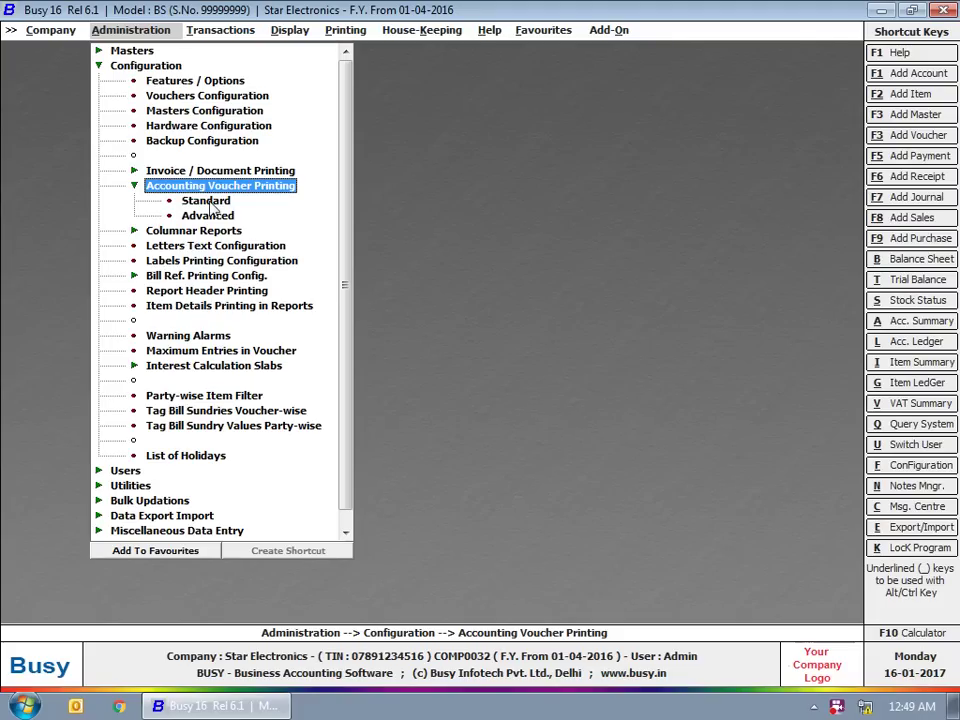
Step: Open Standard under Accounting Voucher Printing to list the voucher types
double_click(208, 200)
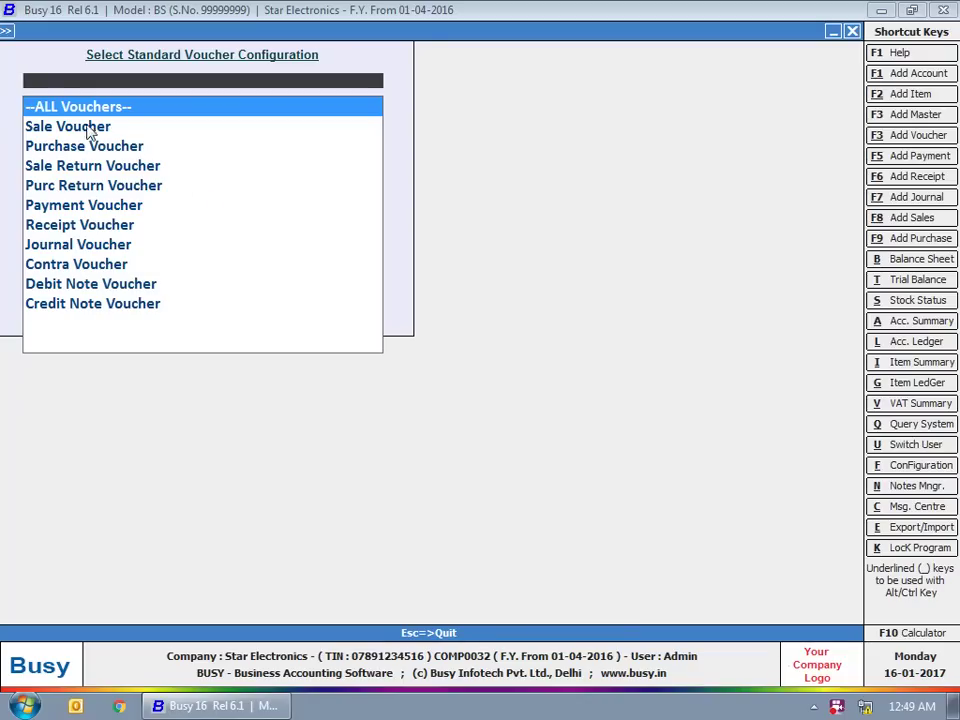
Step: For Sale Voucher printing, set Print Logo to Y and choose the images picture as the logo
click(90, 131)
click(182, 312)
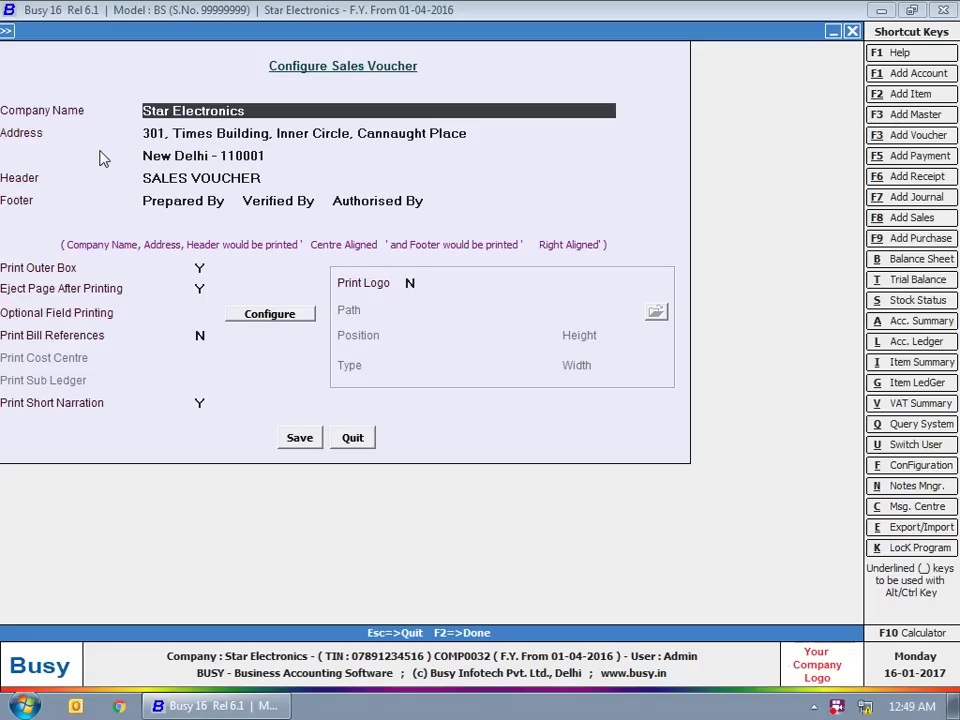
click(410, 283)
text(Y)
key(Return)
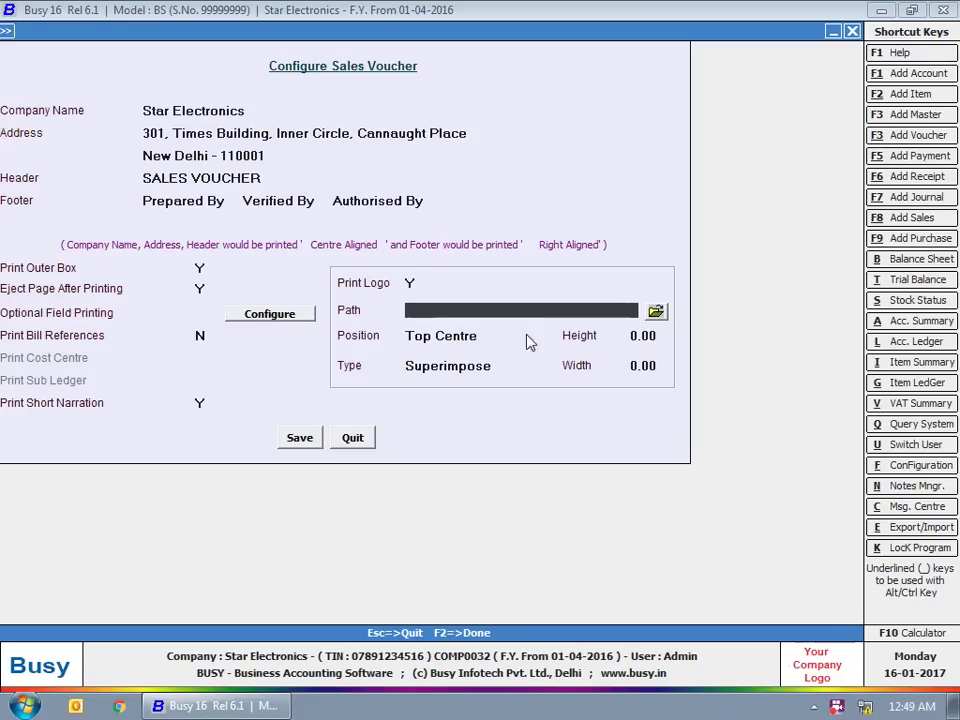
click(656, 311)
drag(724, 381, 726, 583)
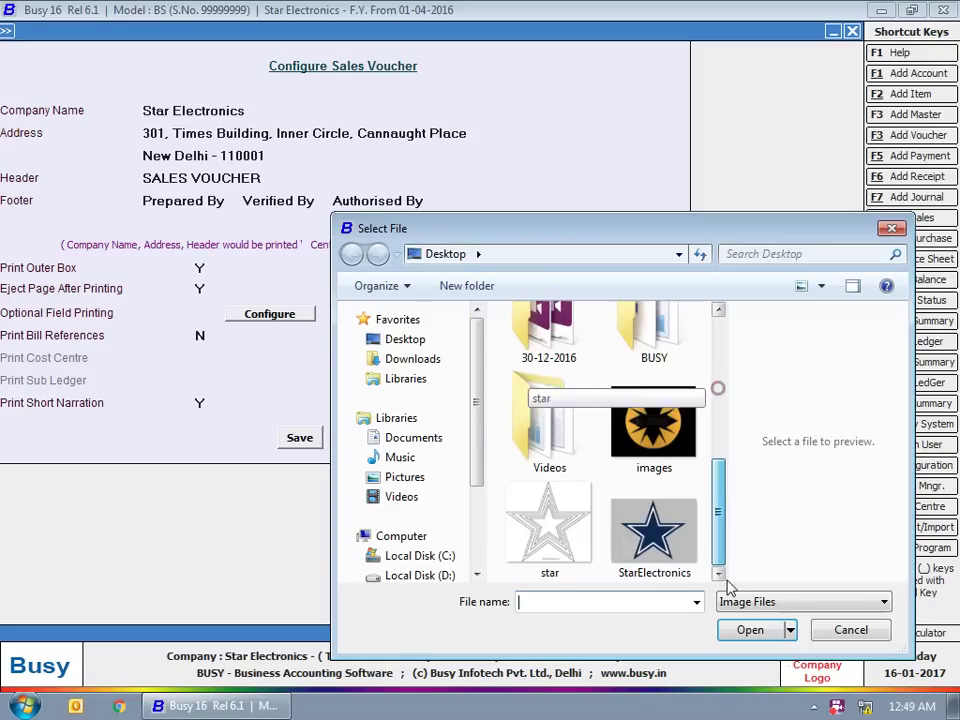
click(653, 450)
click(760, 626)
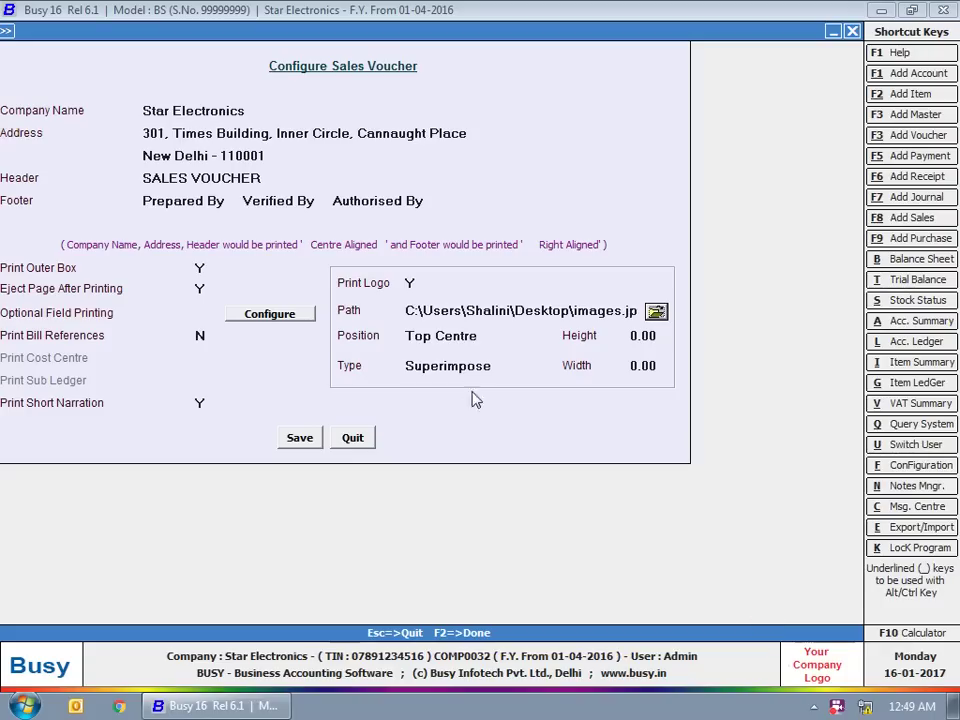
Step: Place the logo at Top Right with height 1 and width 1, then save the settings
click(470, 336)
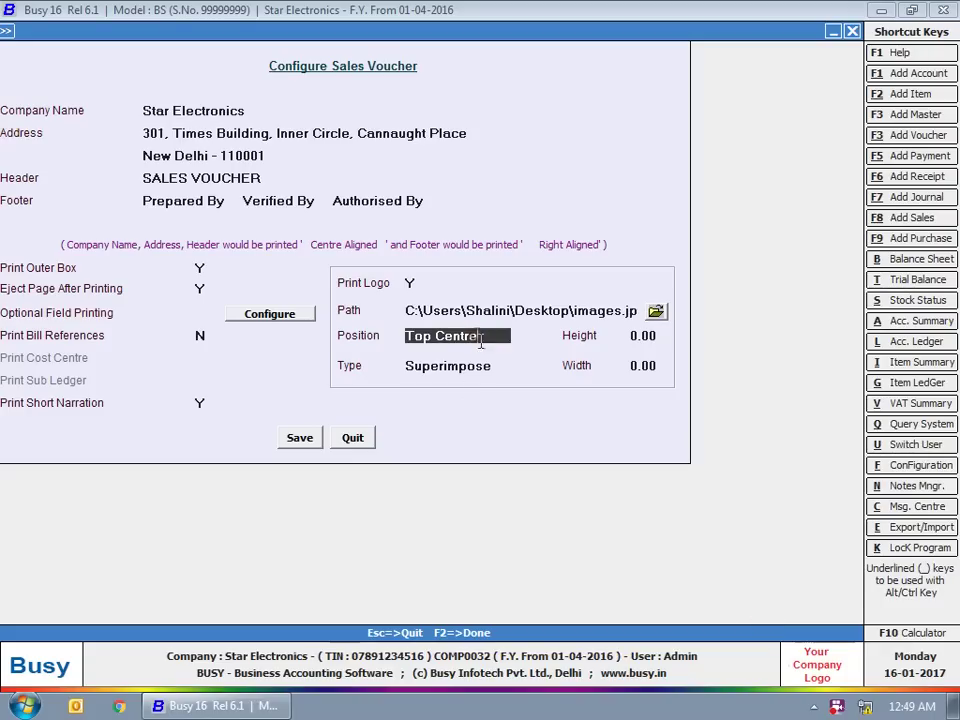
click(430, 335)
click(460, 373)
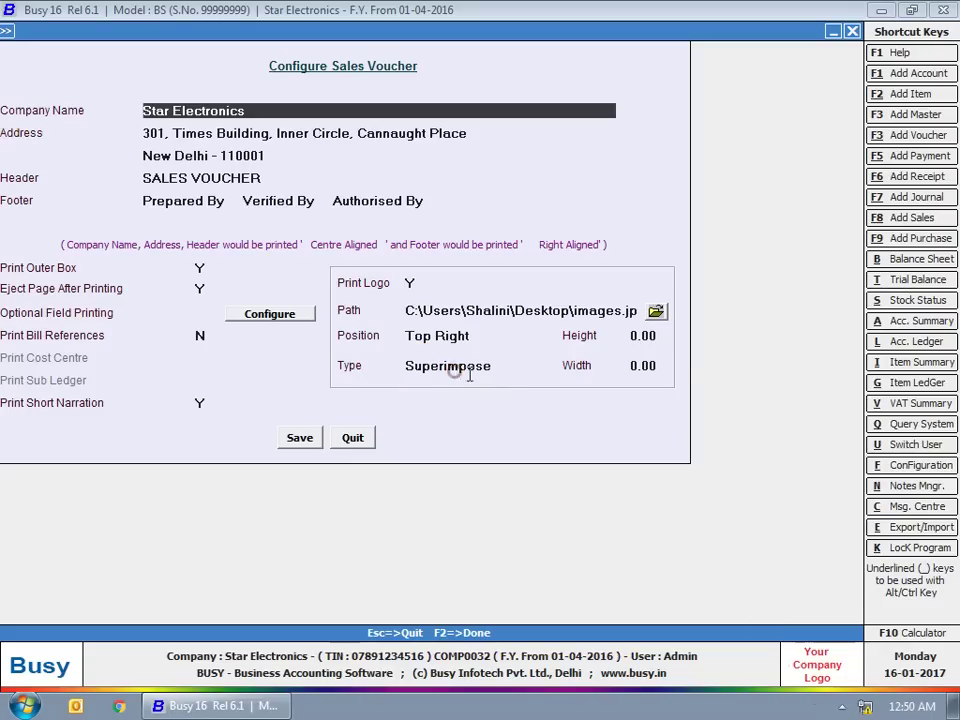
click(658, 340)
text(1)
click(658, 364)
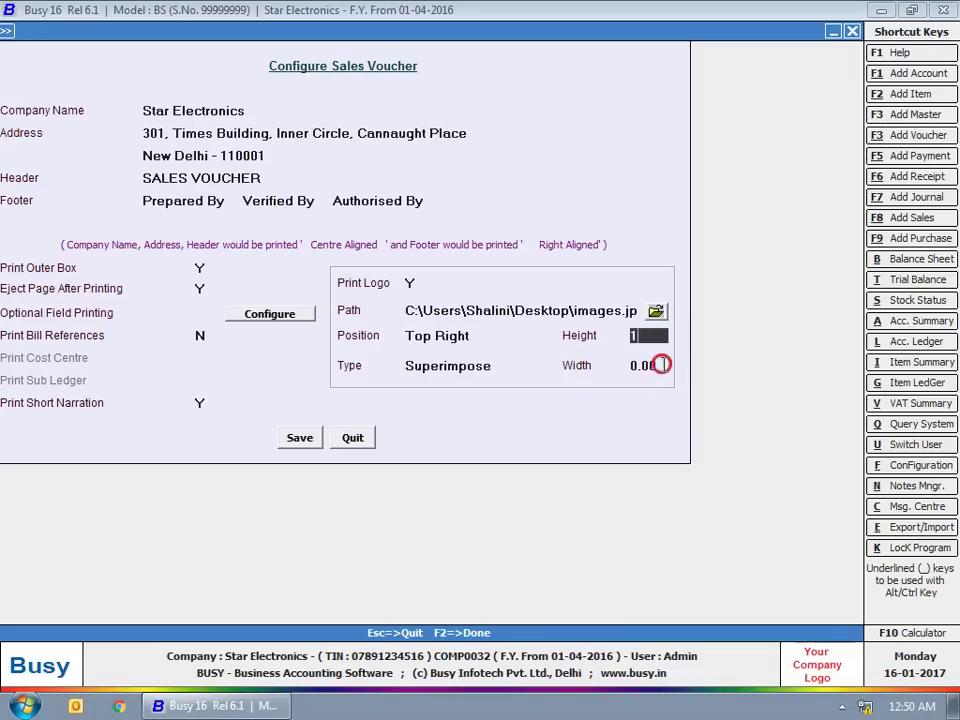
text(1)
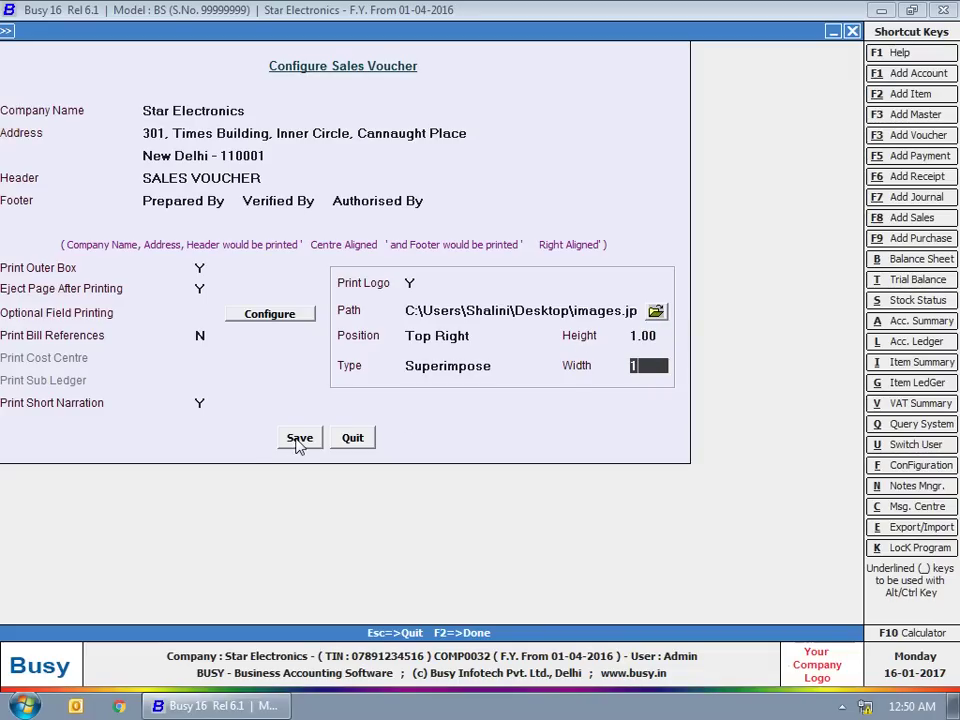
click(298, 443)
click(246, 312)
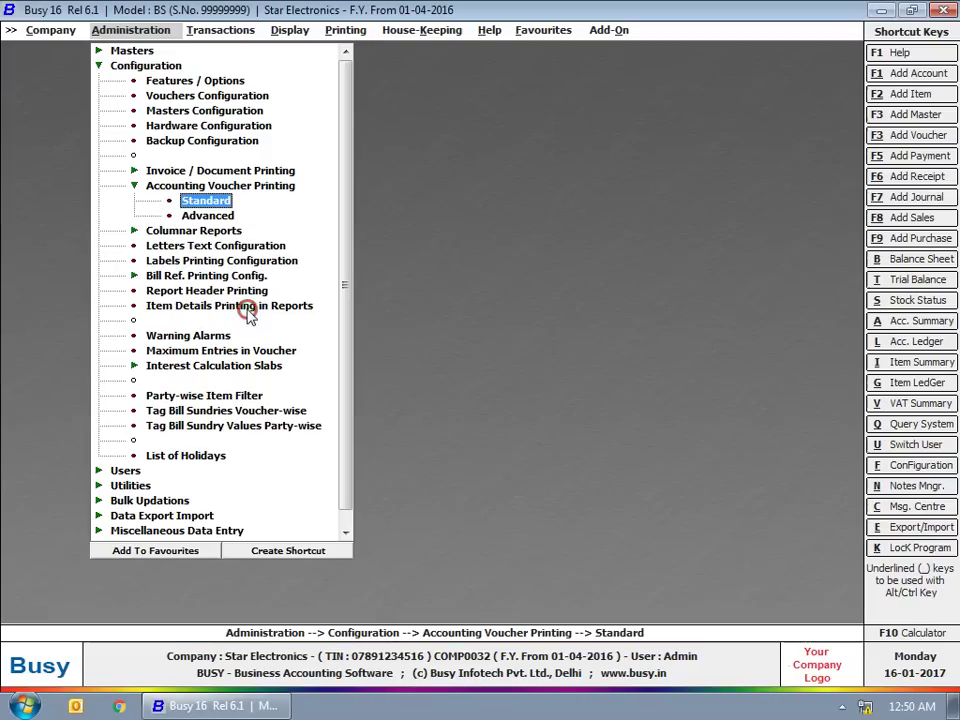
click(221, 29)
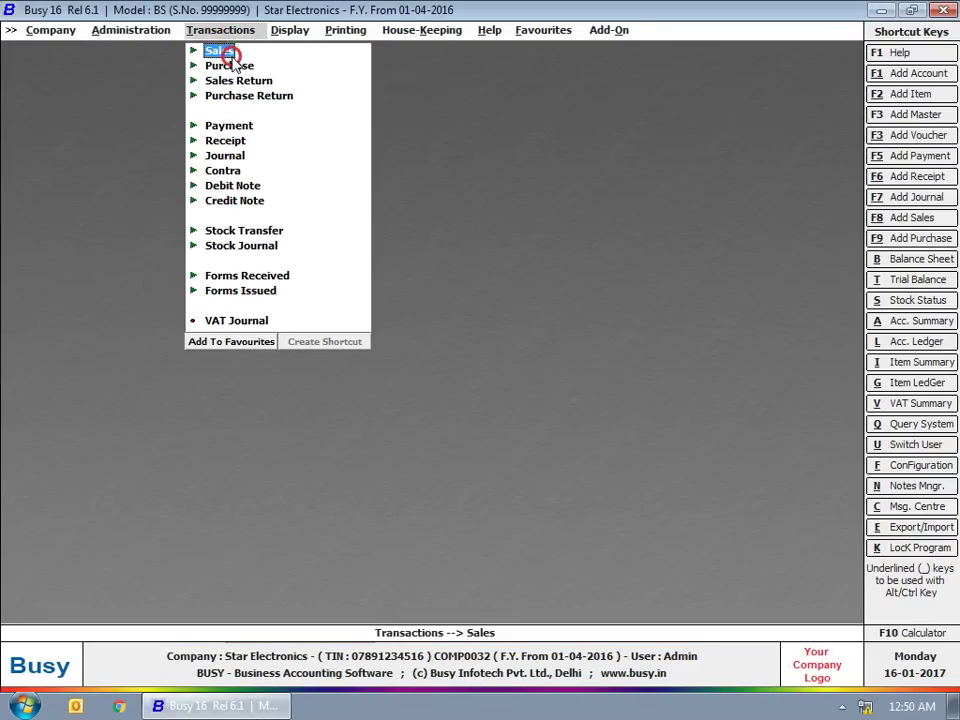
click(218, 51)
click(259, 80)
click(154, 186)
click(170, 196)
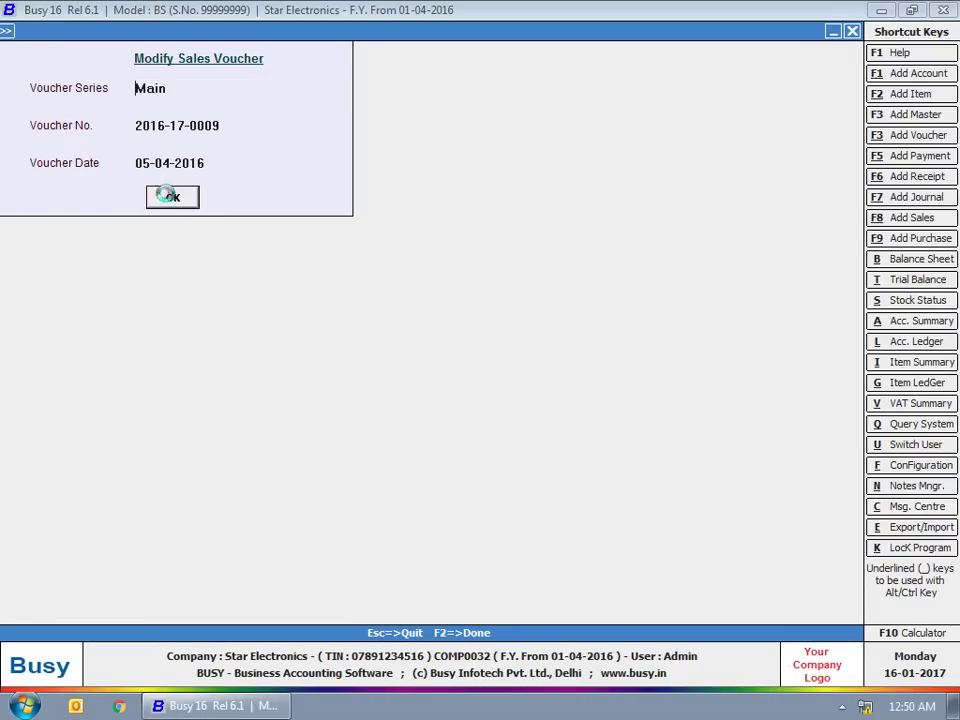
Step: Preview it as an Accounts Voucher with the top-right logo, then close without changes
click(684, 30)
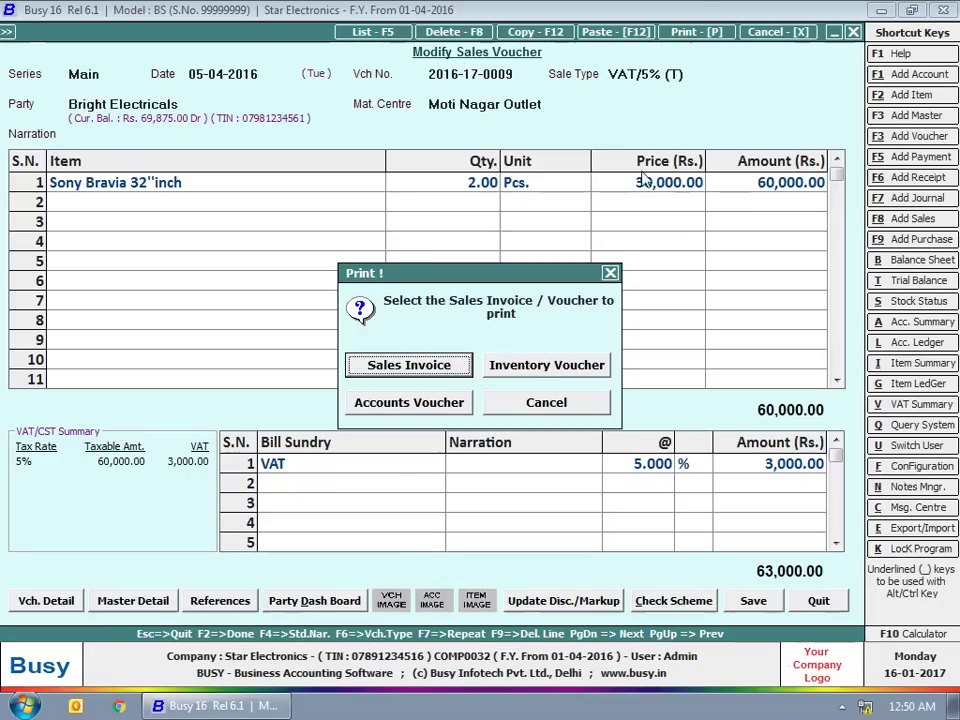
click(362, 400)
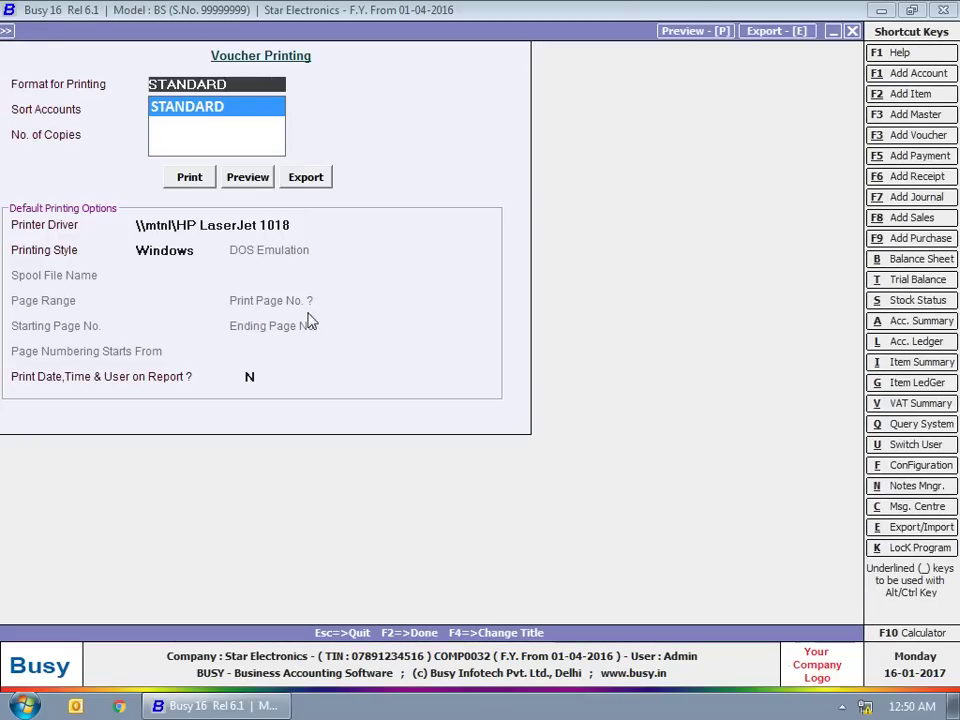
click(247, 177)
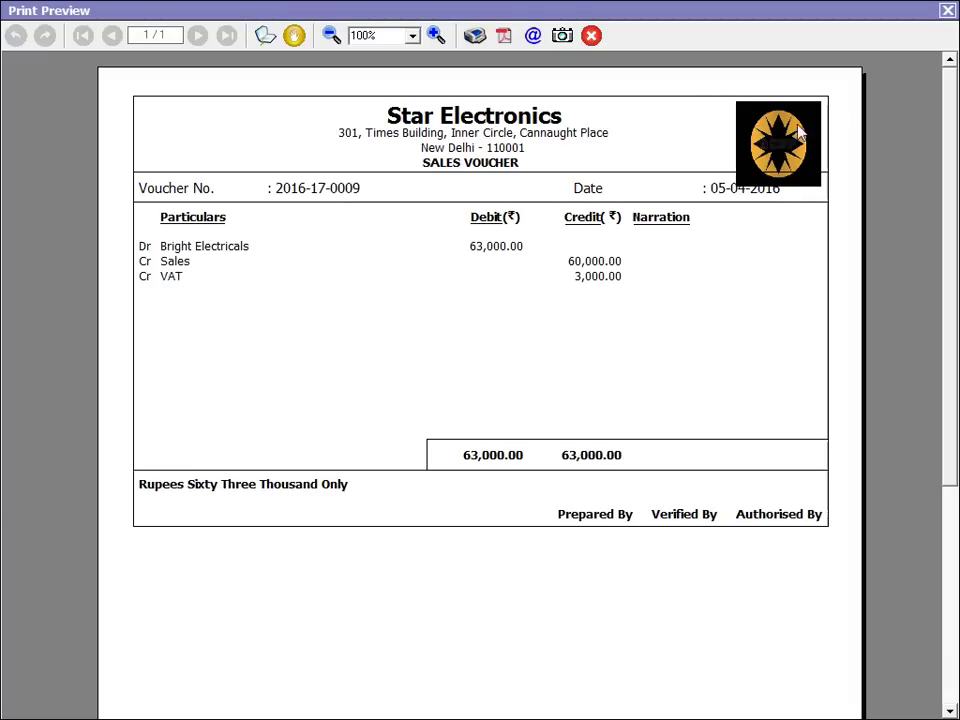
click(947, 11)
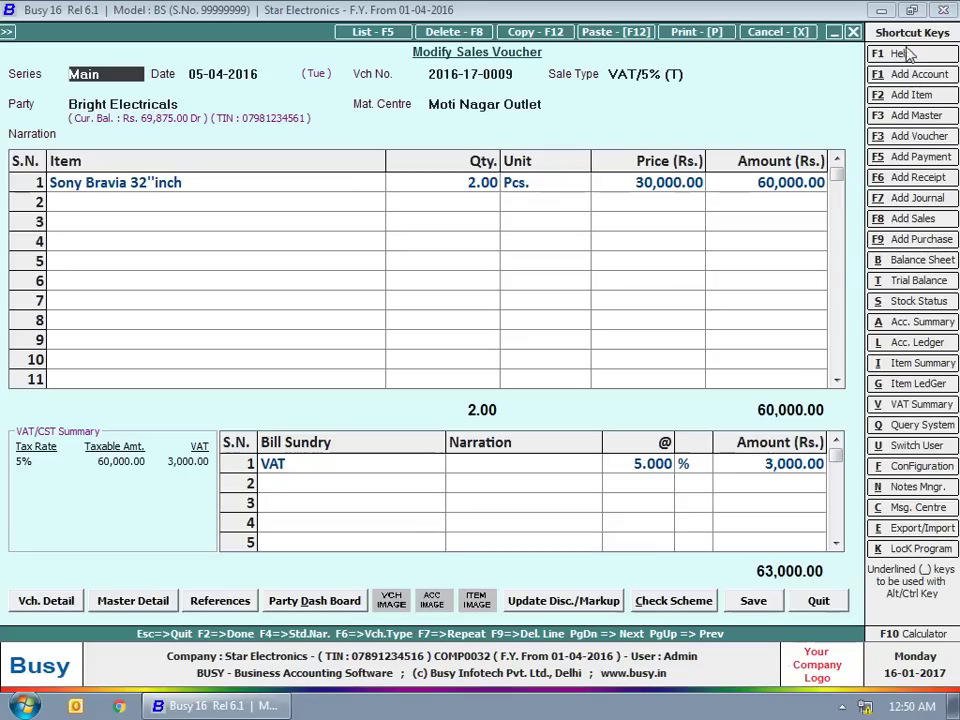
key(Escape)
key(Escape)
key(Escape)
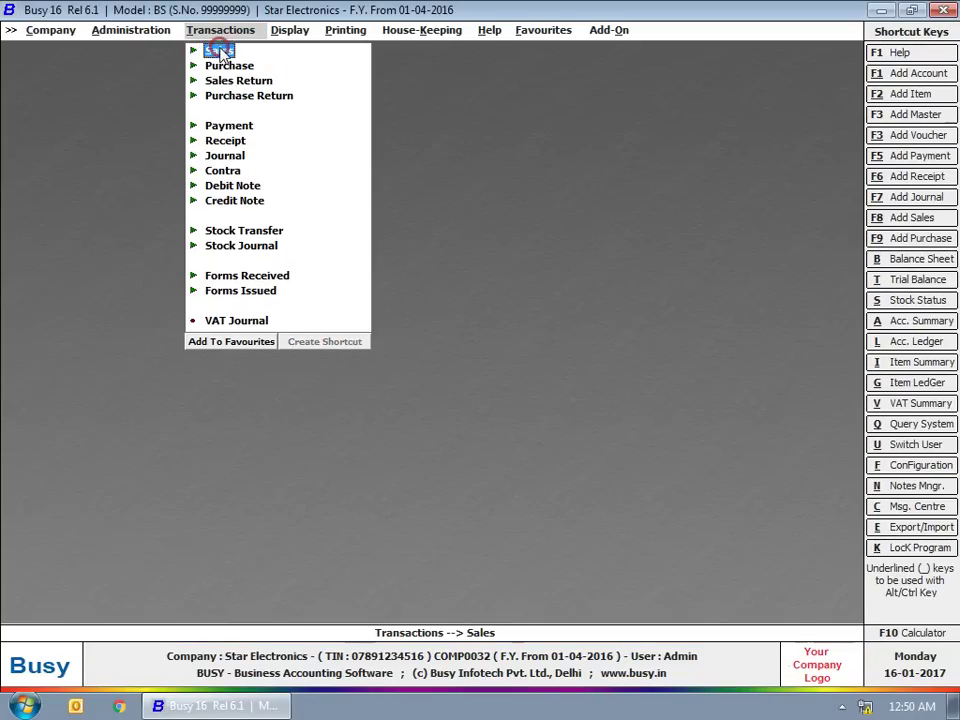
Step: Add advanced sale voucher print format '1' and check its page settings without changes
click(131, 30)
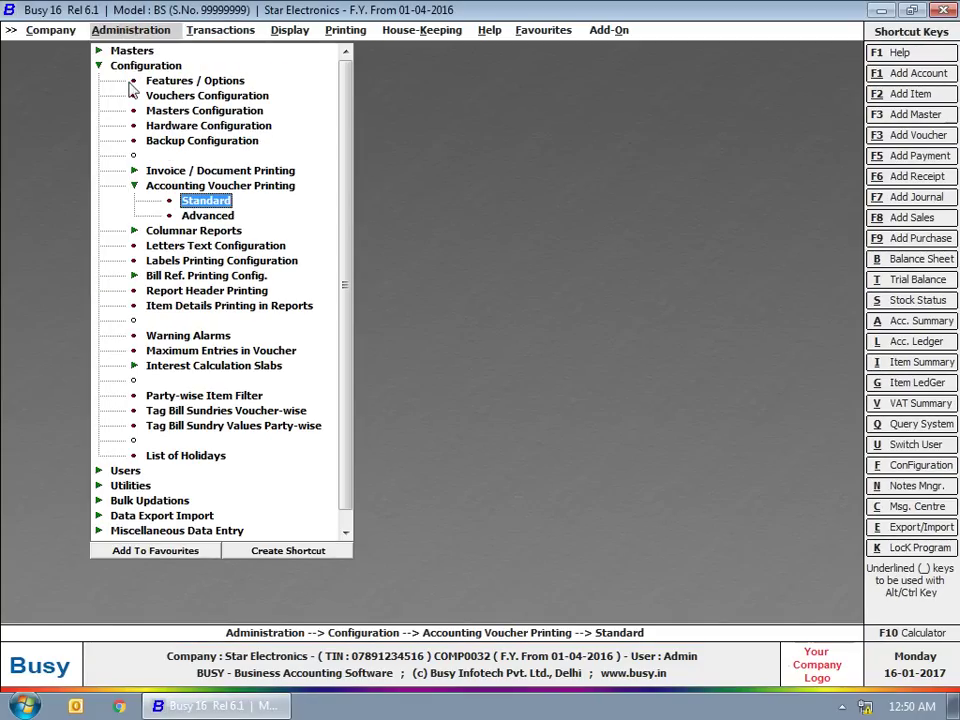
click(205, 216)
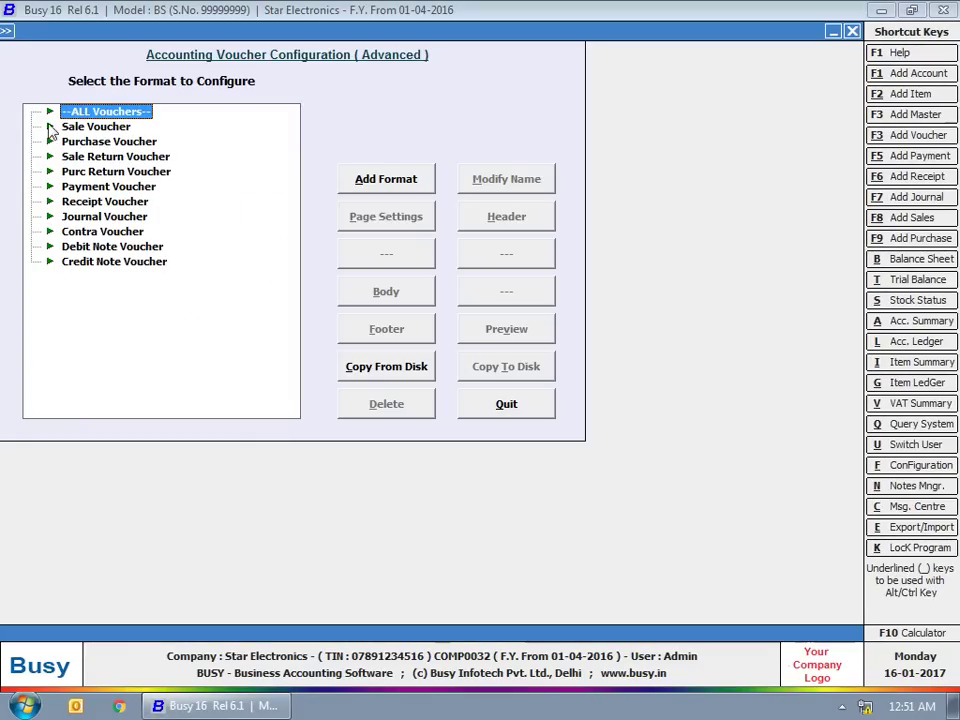
click(70, 128)
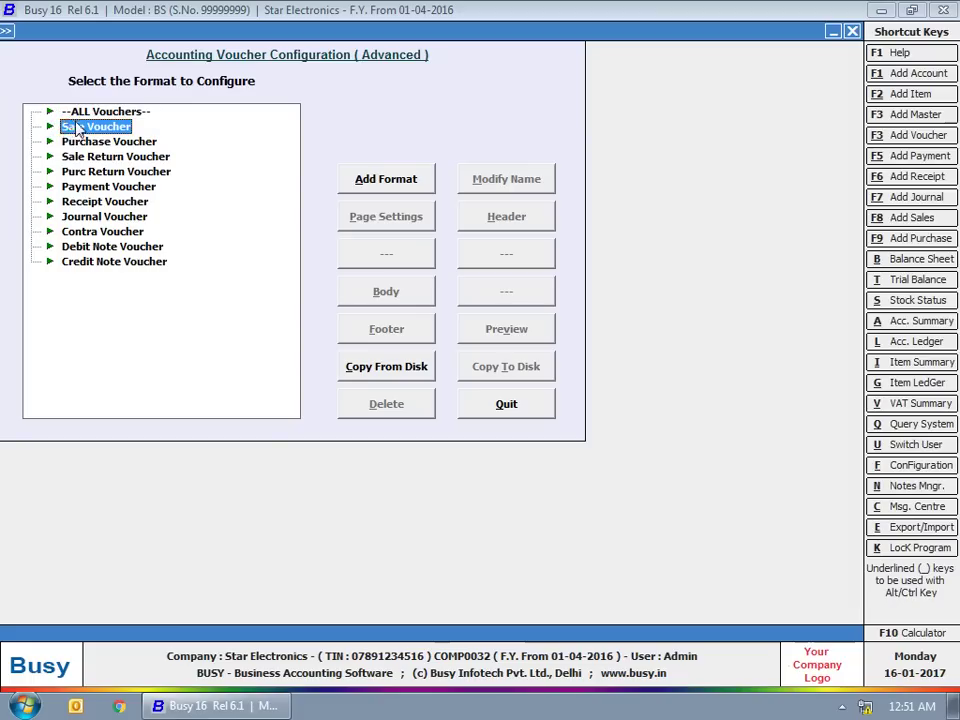
click(393, 178)
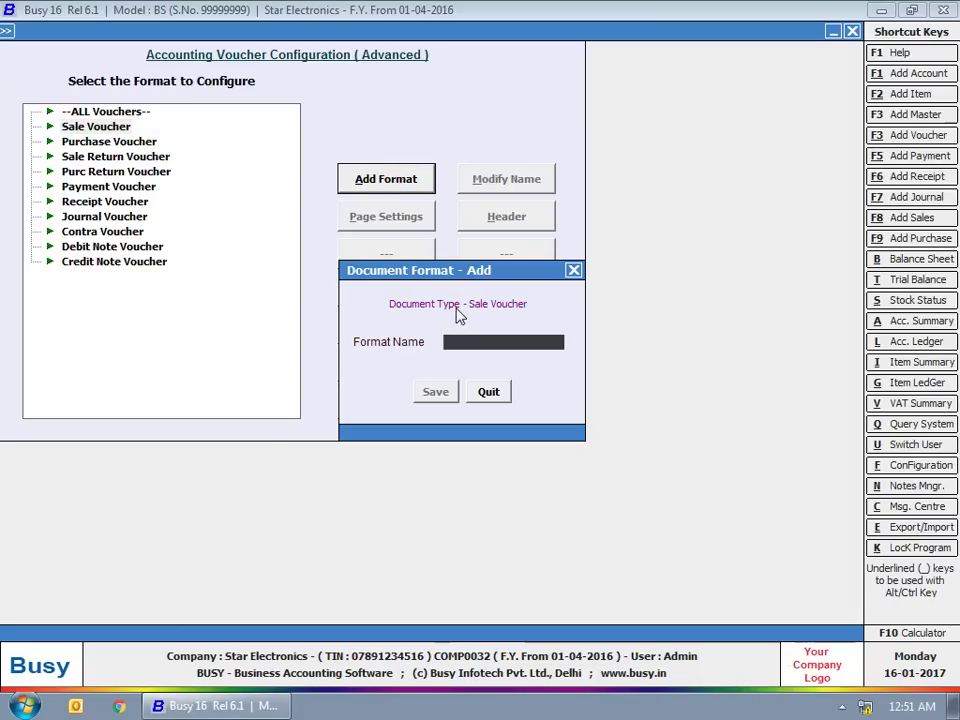
text(1)
click(436, 392)
click(31, 126)
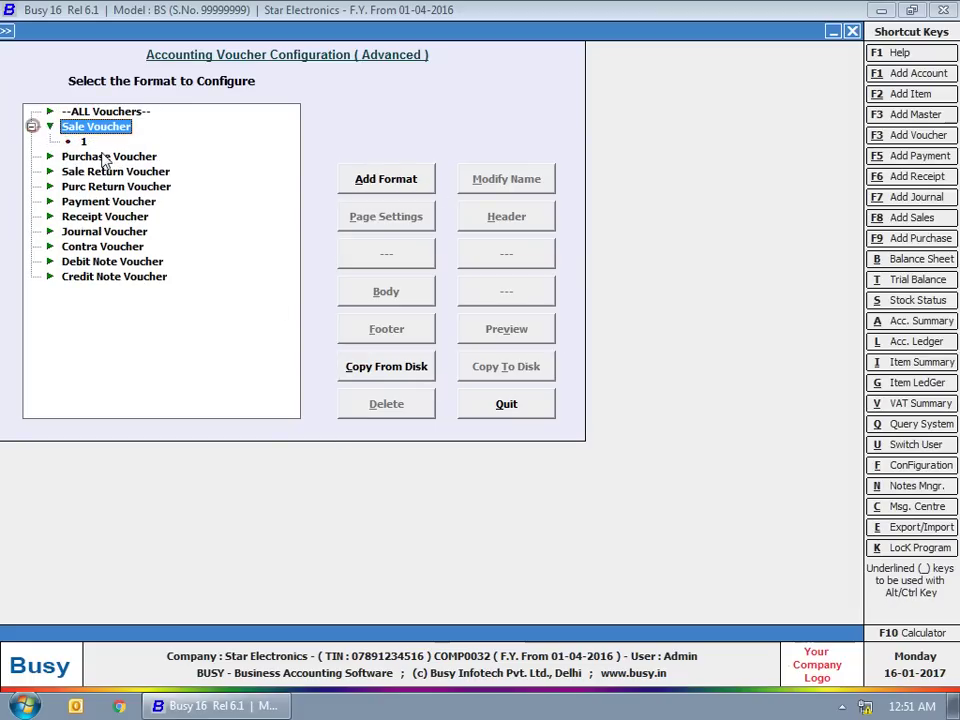
click(85, 141)
click(414, 214)
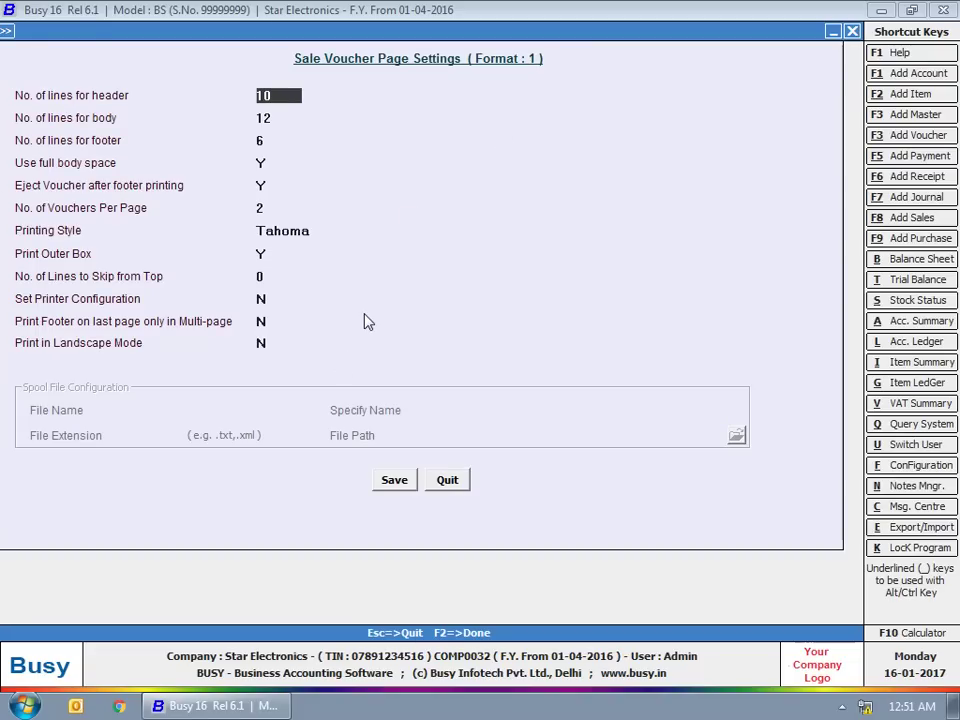
key(Escape)
key(y)
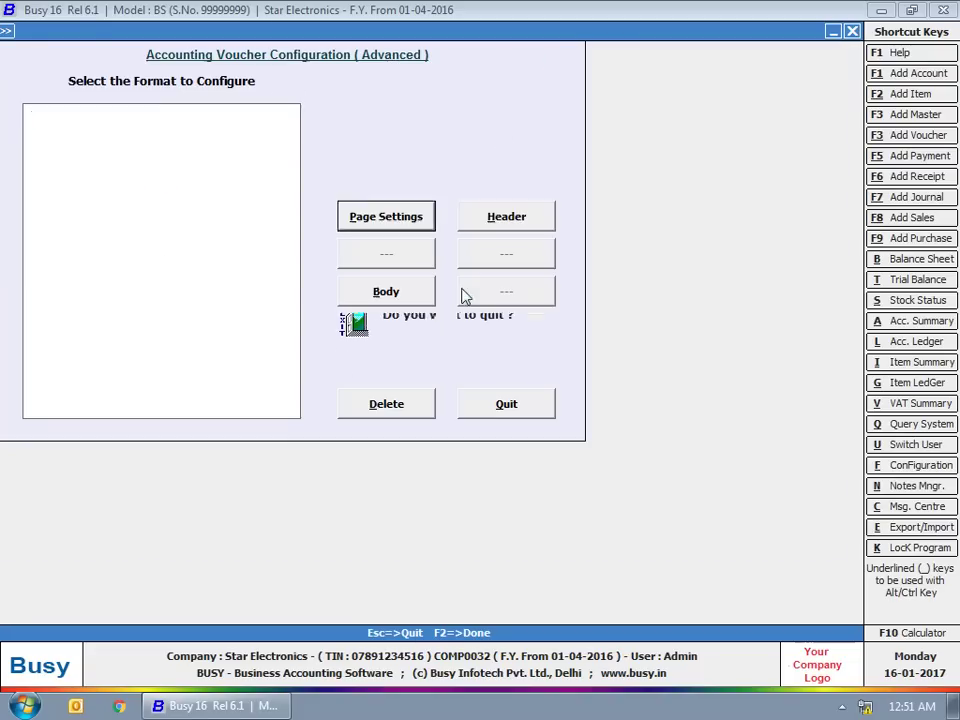
Step: Load the Main series default header into format 1 and close the advanced configuration
click(507, 215)
click(360, 541)
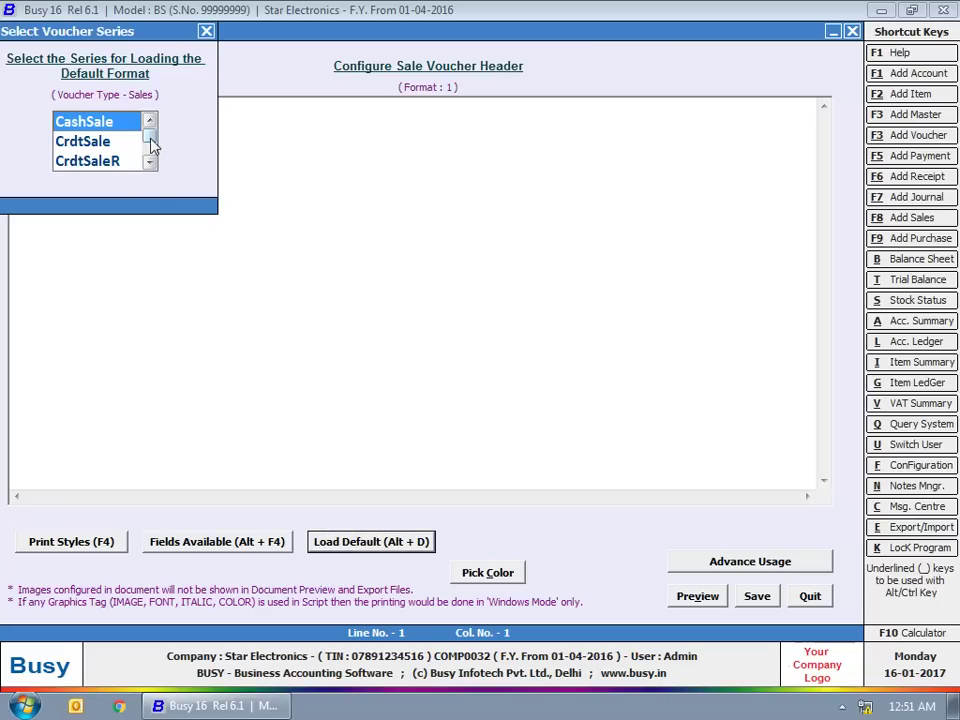
scroll(150, 148, down, 2)
click(67, 161)
key(Return)
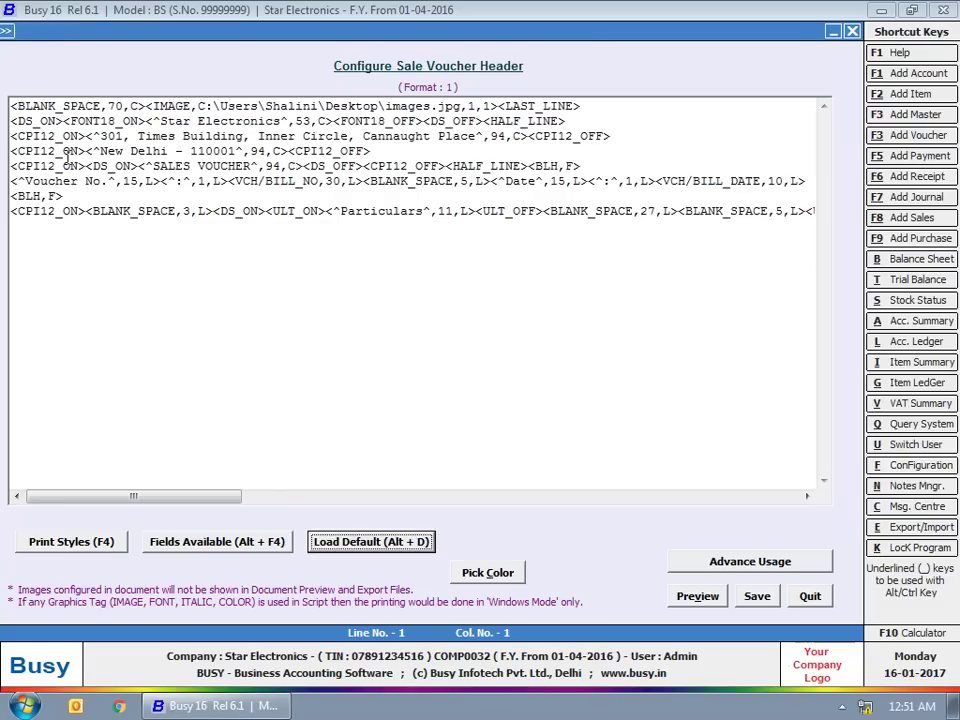
click(850, 31)
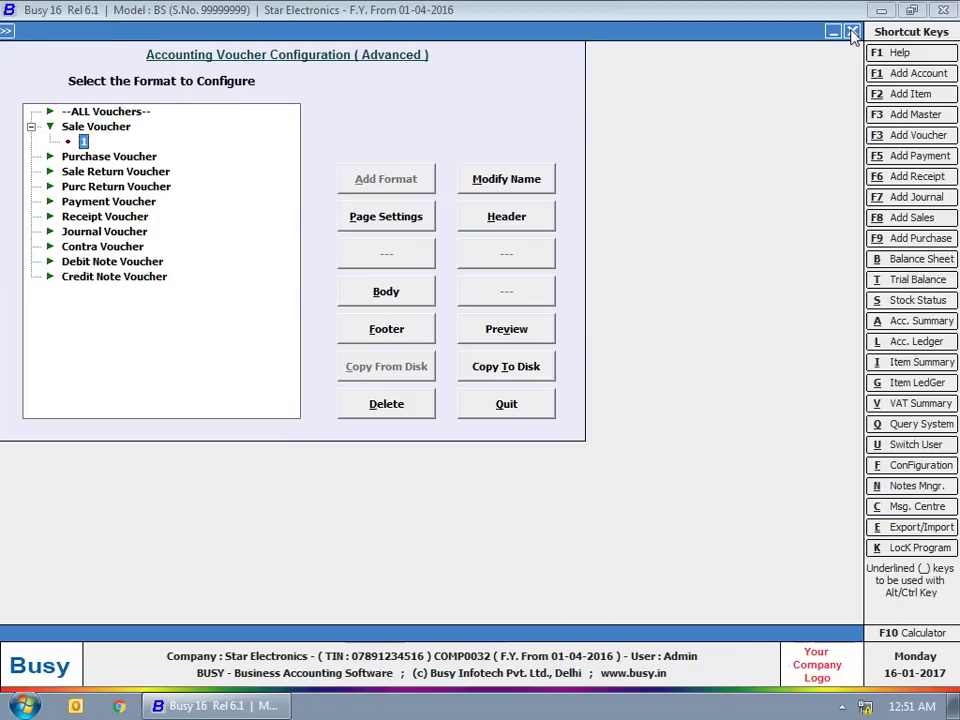
click(851, 30)
key(Escape)
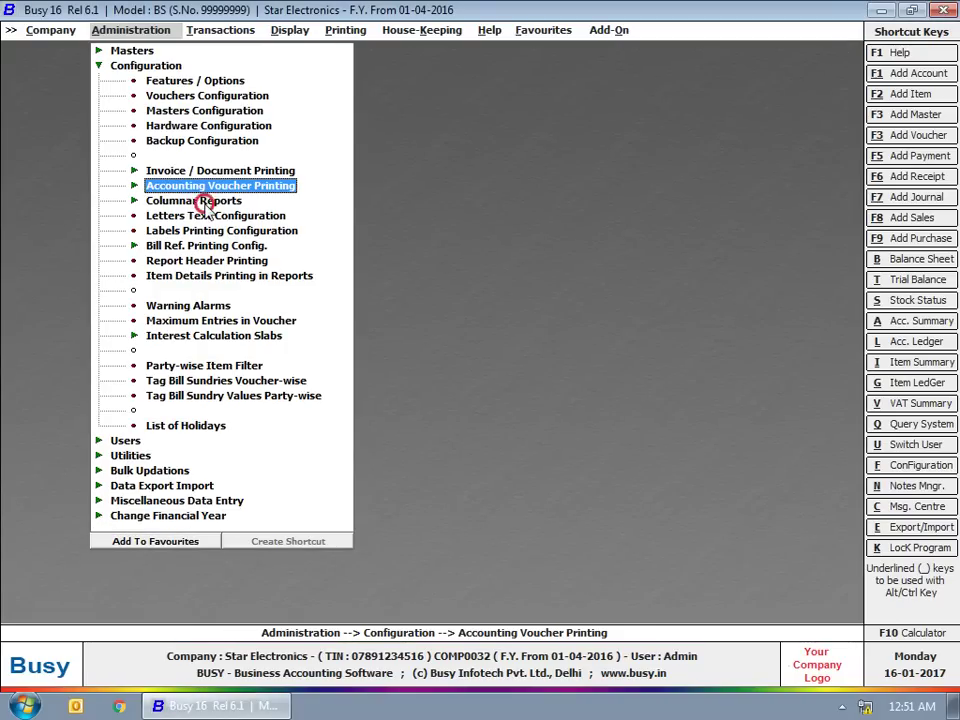
Step: Give Sale Register format 1 a header with the Star Electronics name and address, and keep the default body columns
click(203, 202)
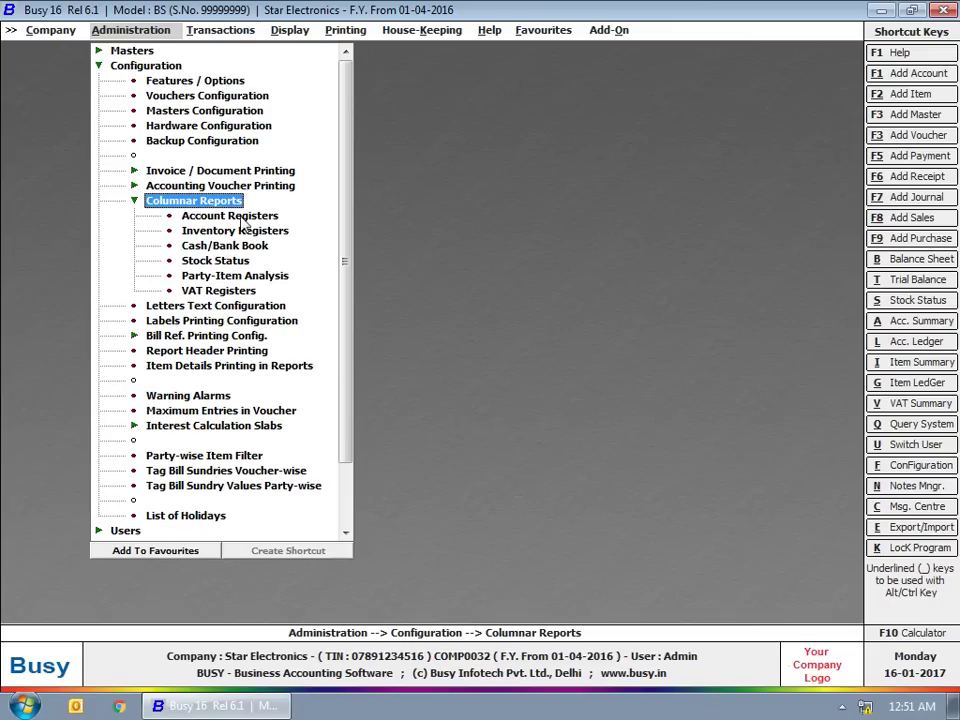
click(230, 216)
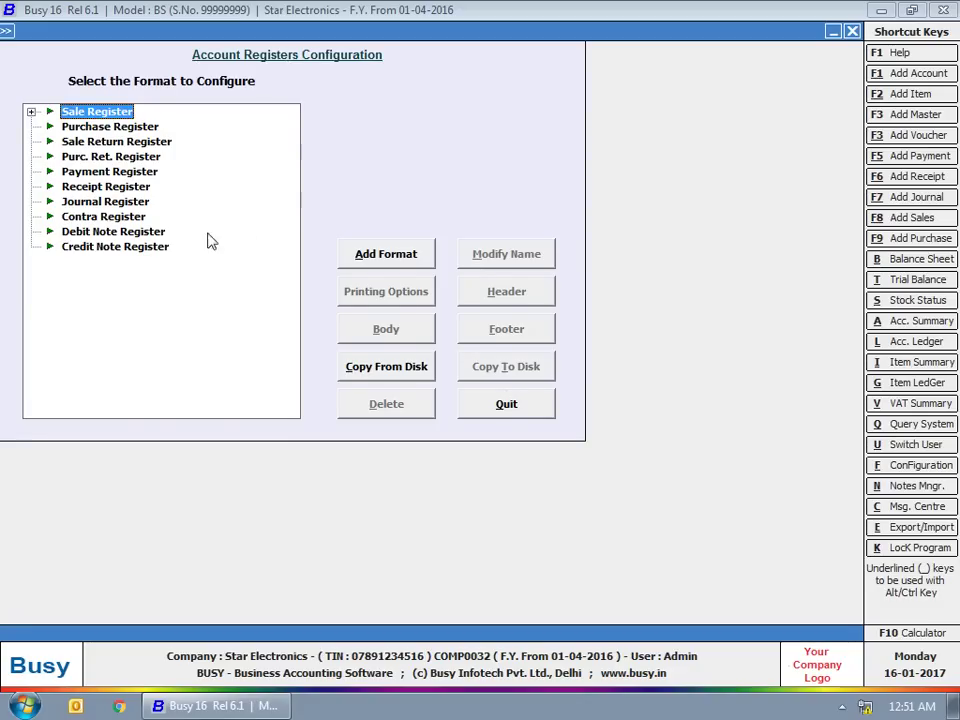
click(31, 112)
click(83, 126)
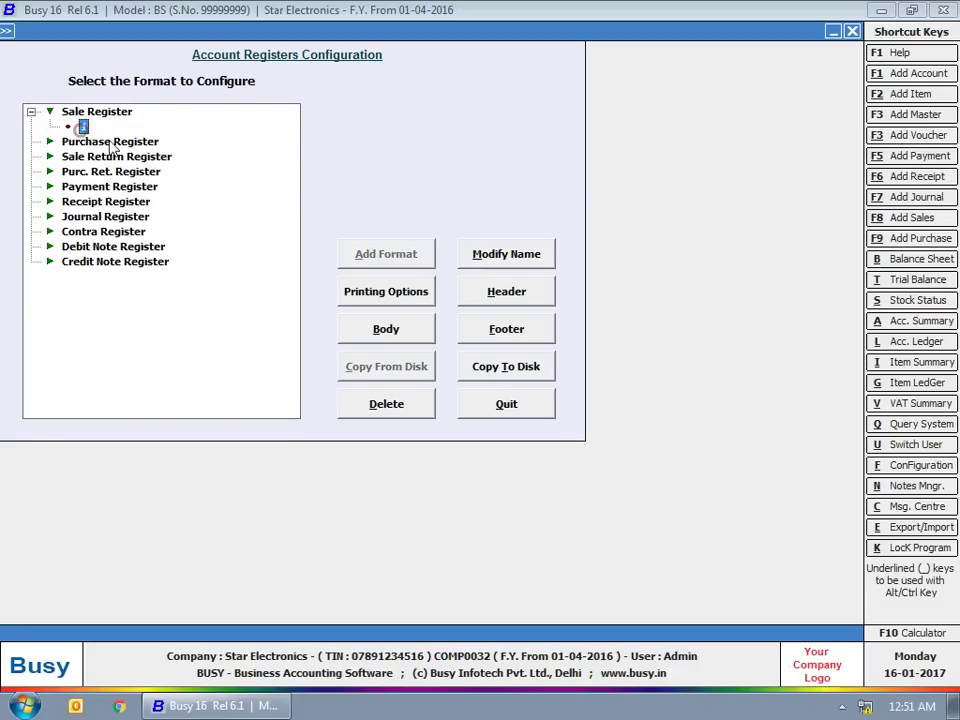
click(512, 294)
drag(177, 106, 441, 150)
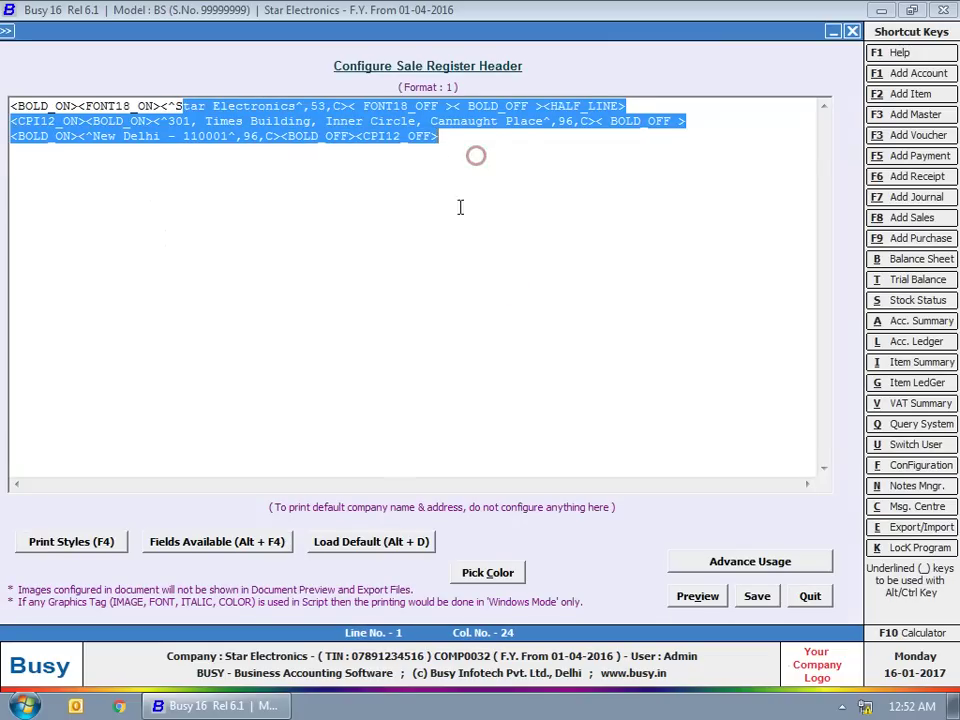
key(Escape)
click(394, 331)
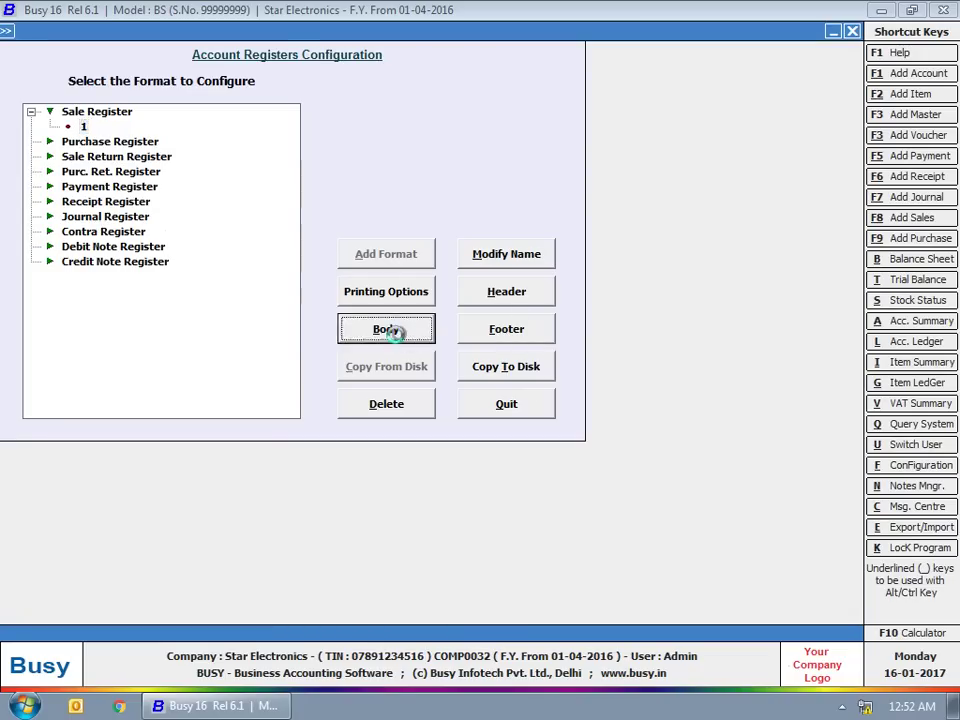
click(525, 394)
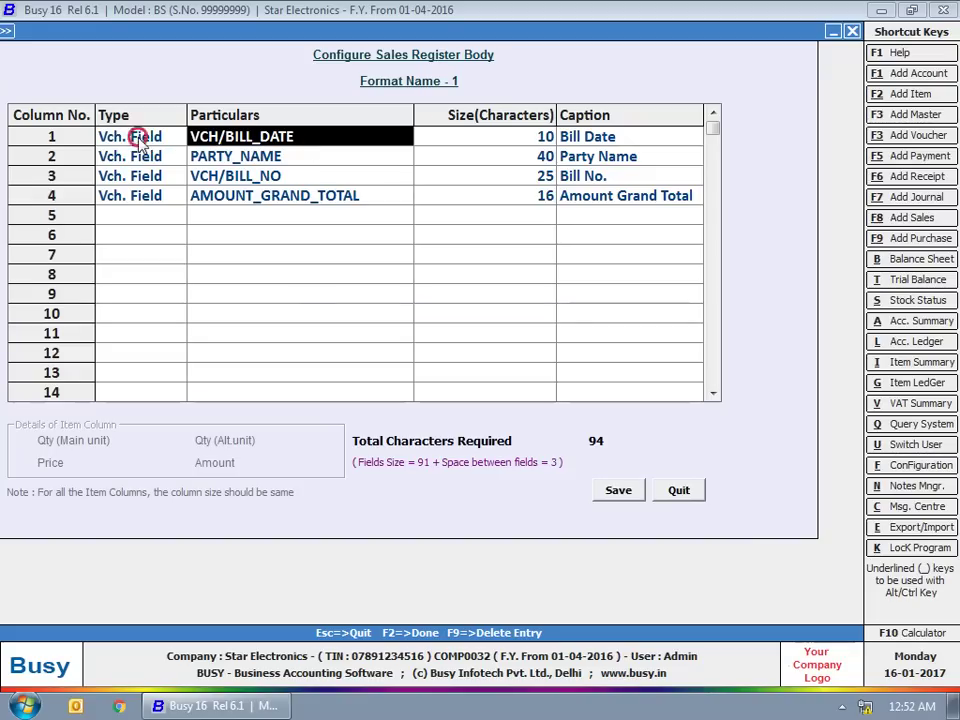
Step: Add a fifth Sale Register body column, Item Field QUANTITY captioned Qty, save, and close the configuration
click(578, 152)
click(591, 177)
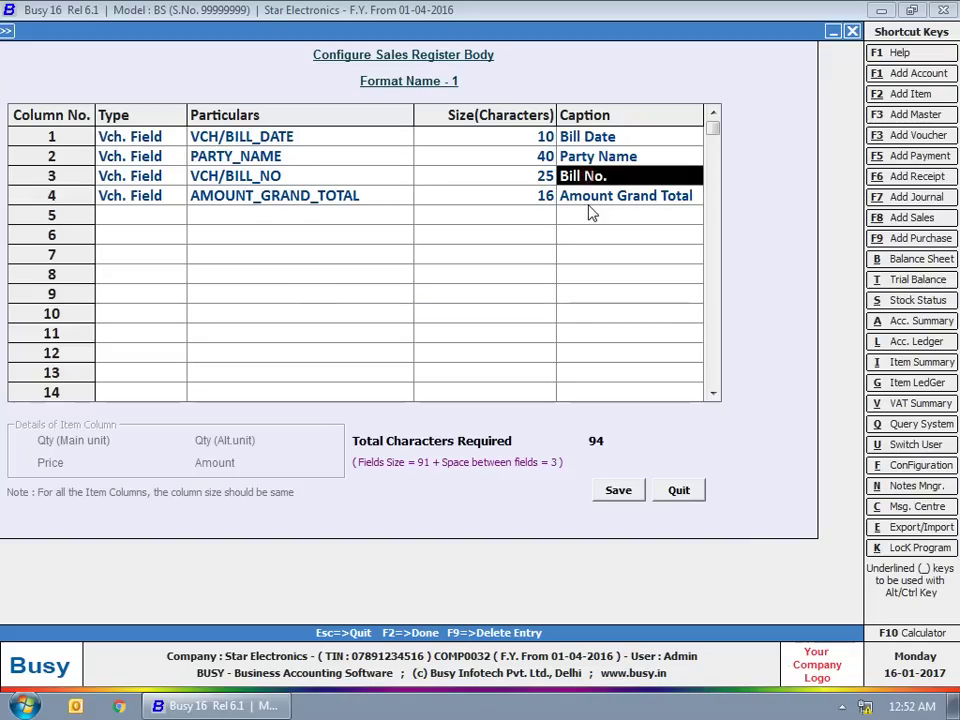
click(589, 203)
click(185, 214)
text(i)
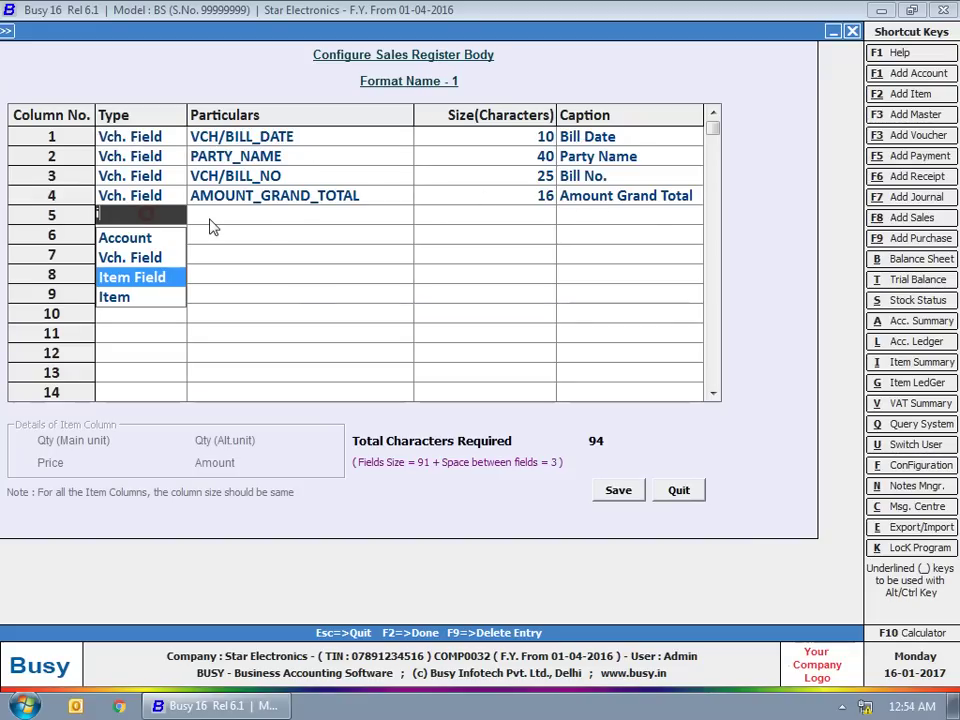
key(Return)
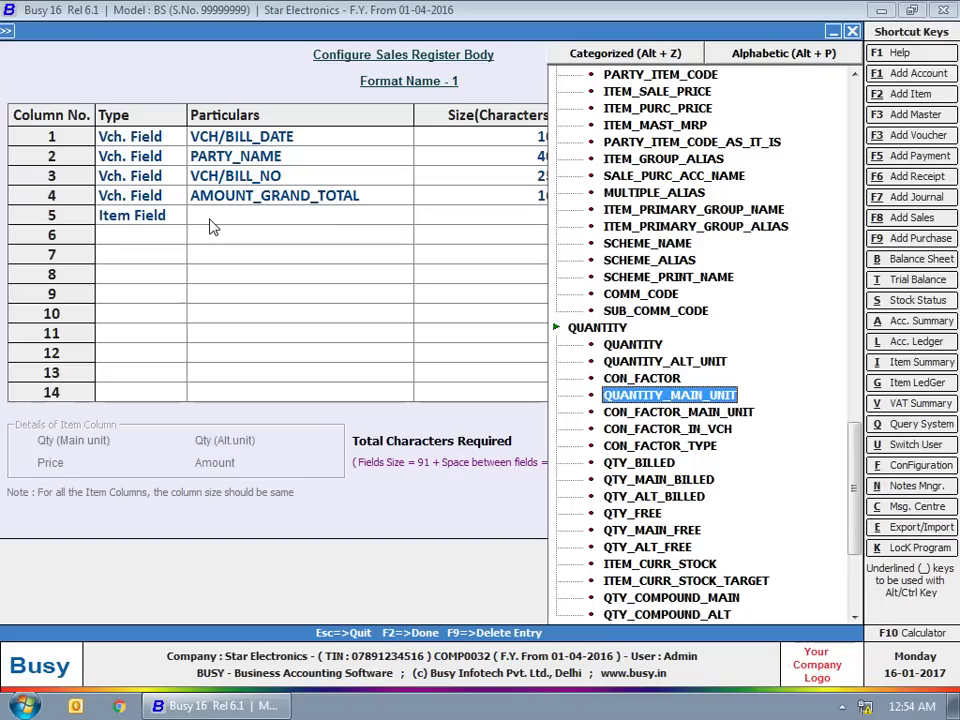
drag(853, 493, 855, 483)
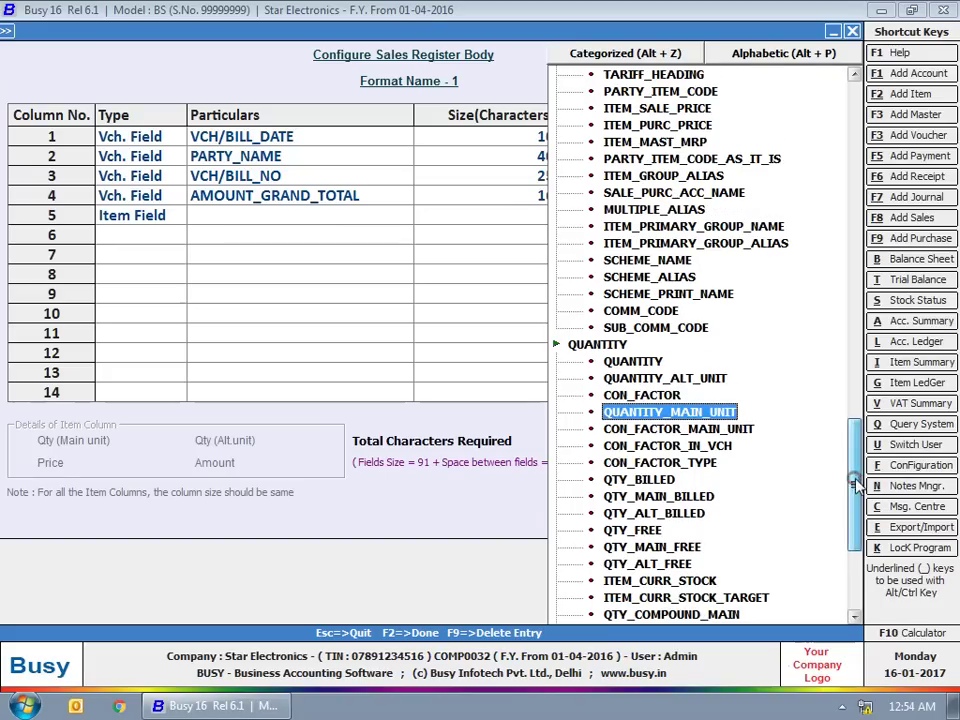
double_click(643, 362)
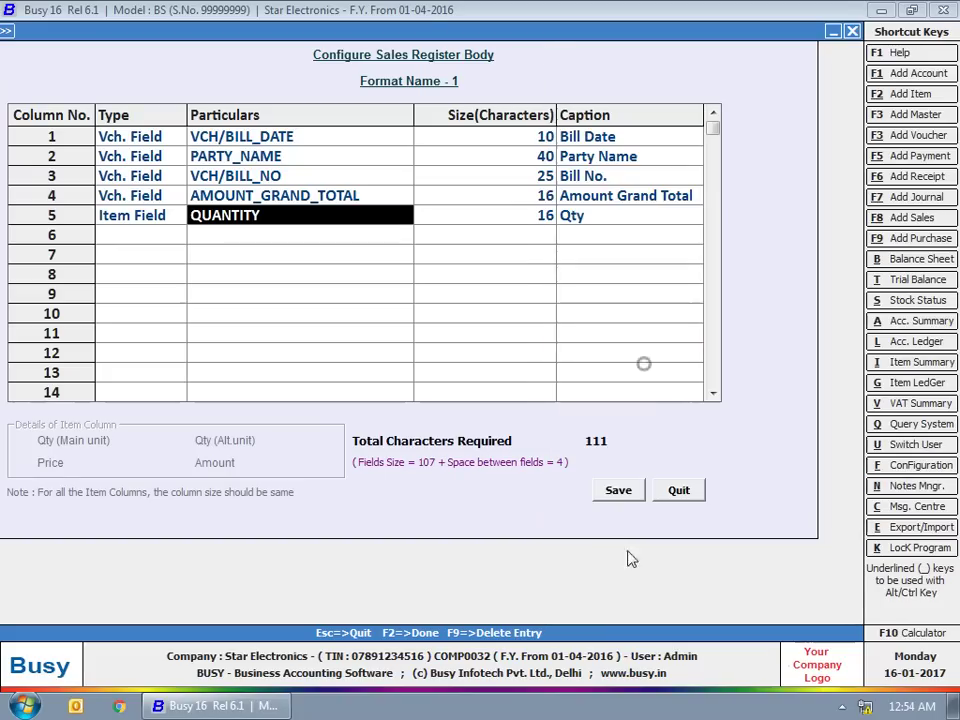
click(619, 490)
click(31, 111)
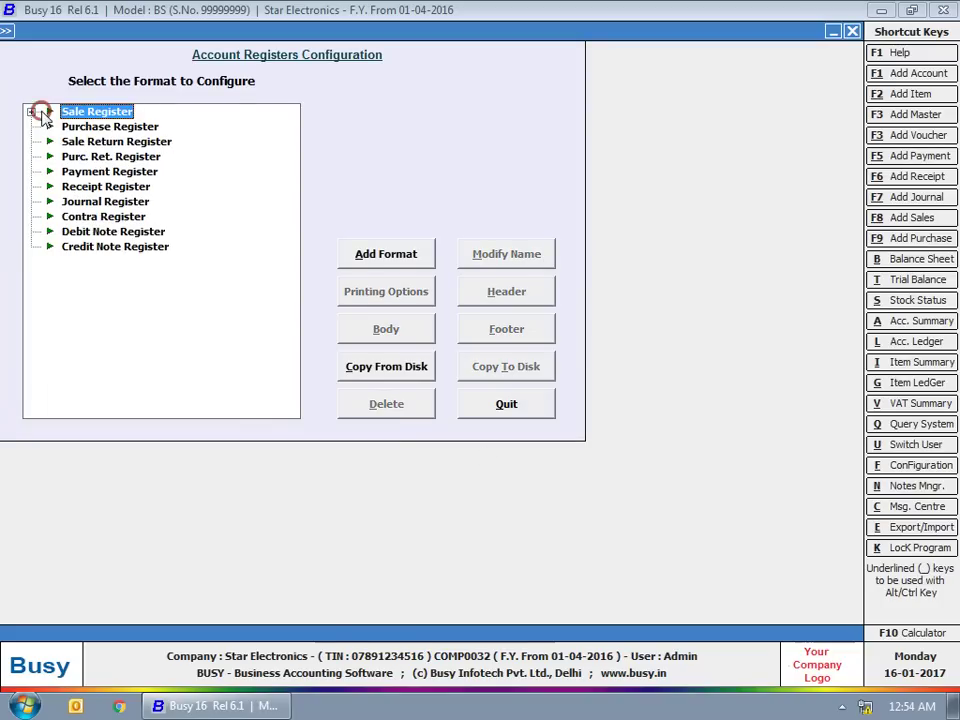
key(Escape)
key(Escape)
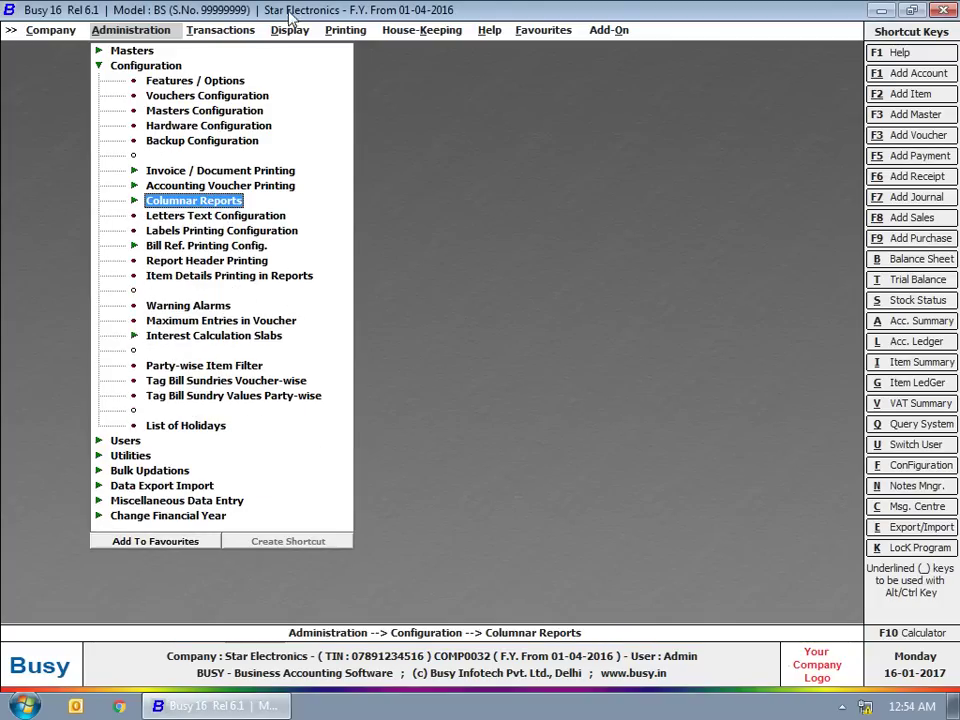
click(290, 30)
click(328, 82)
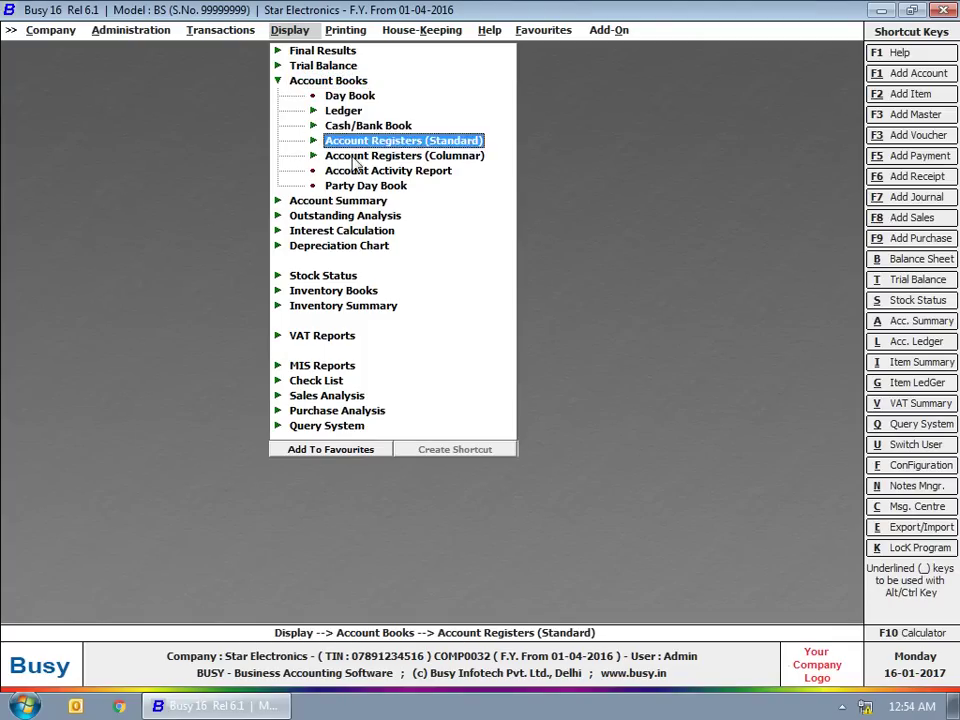
click(350, 155)
click(386, 175)
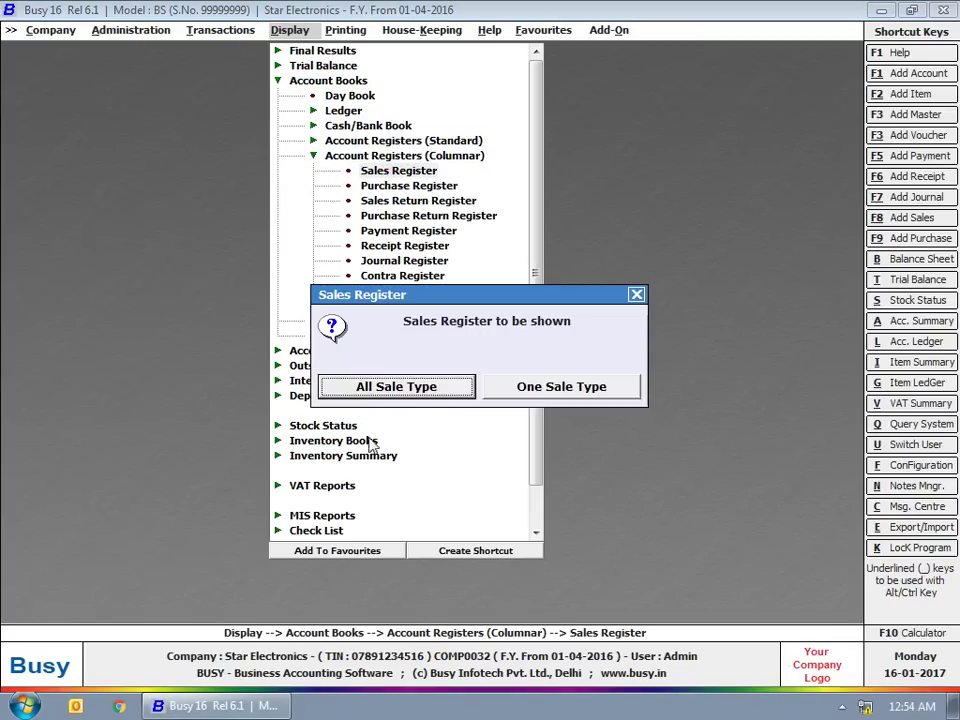
click(410, 392)
click(410, 363)
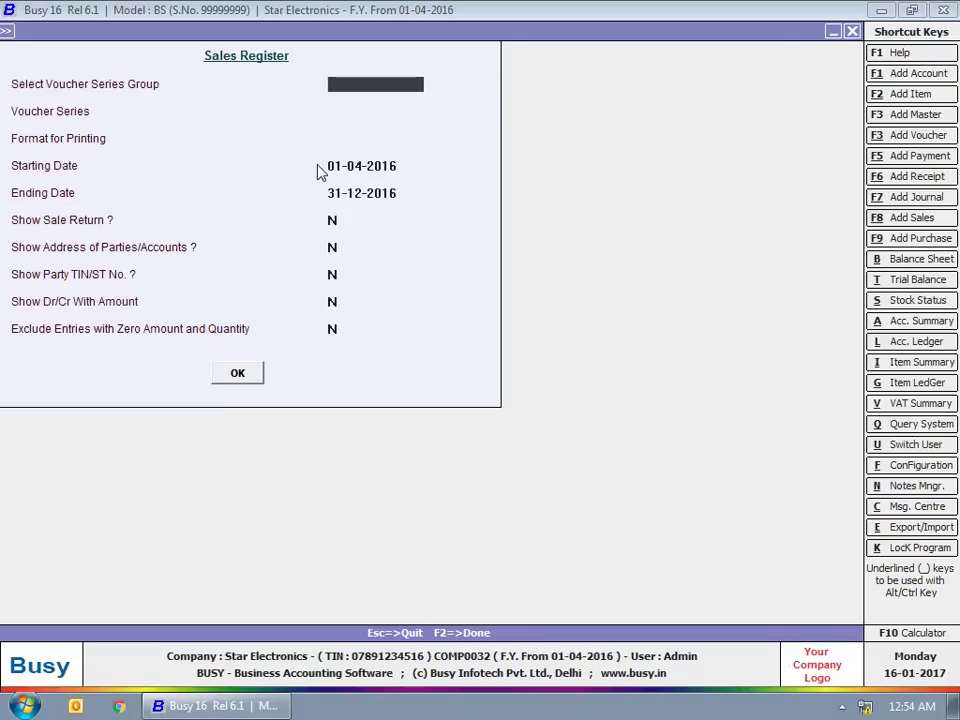
key(Return)
key(Return)
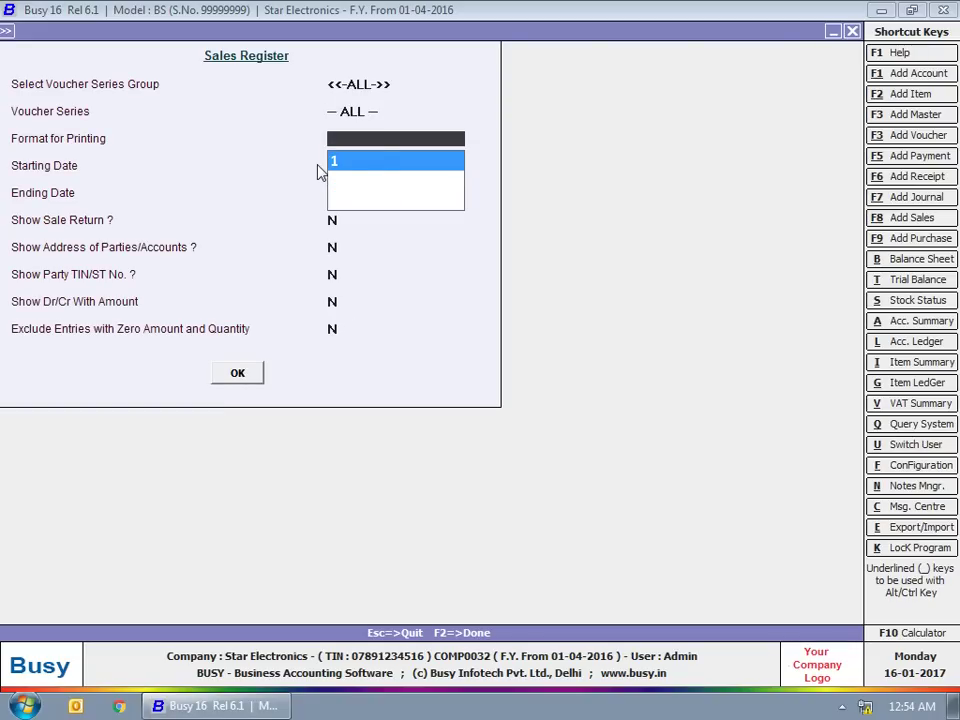
key(Return)
key(Return)
key(Return)
key(Return)
key(Return)
key(Return)
key(Return)
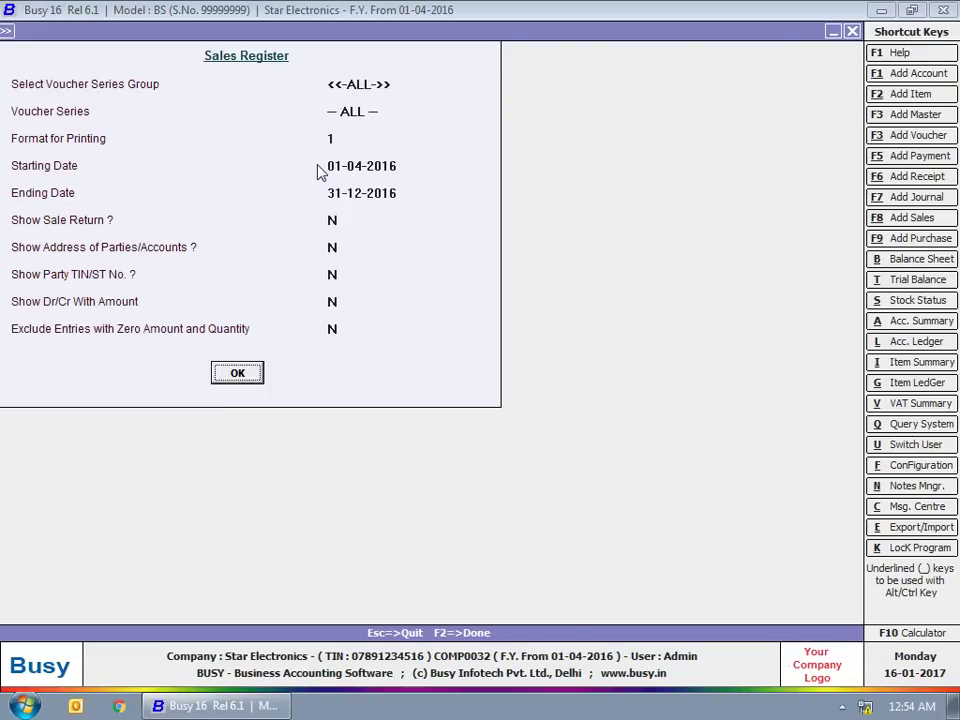
key(Return)
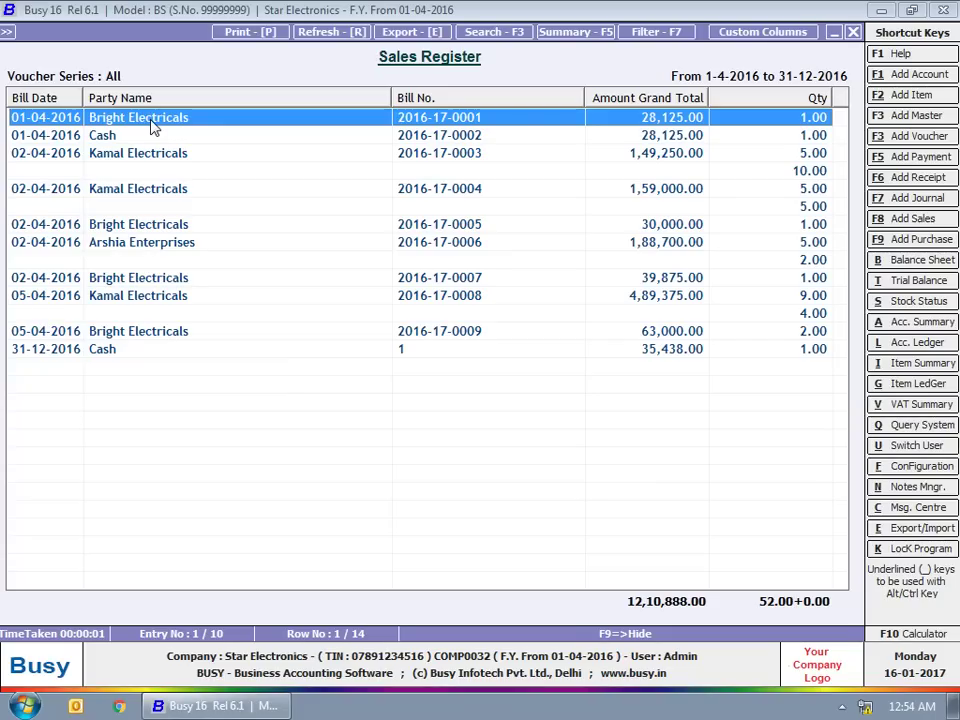
key(End)
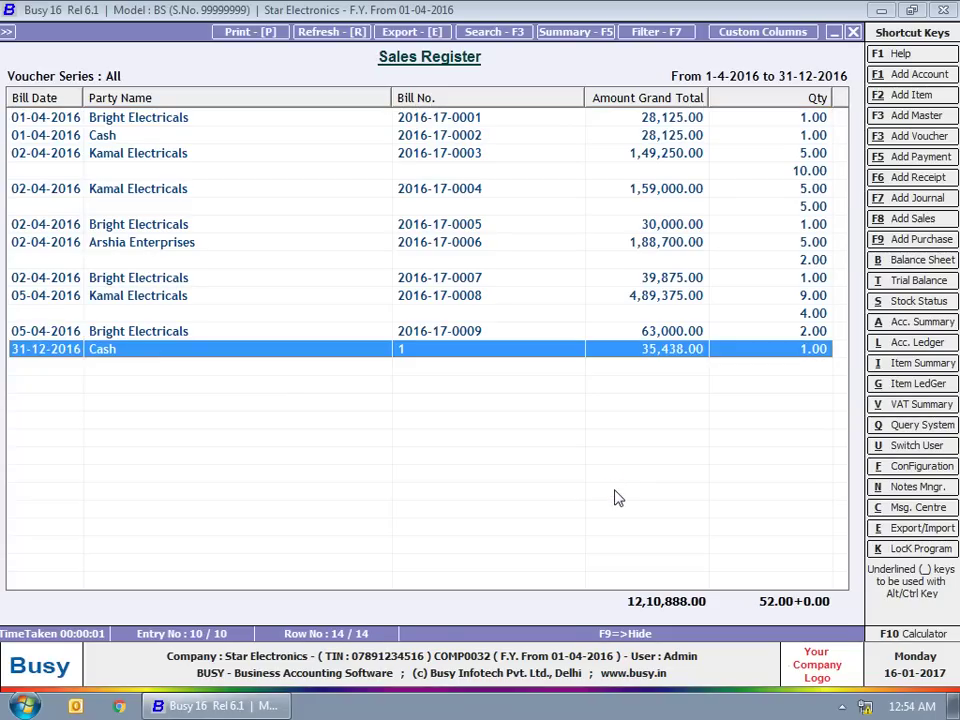
key(Escape)
key(Escape)
key(Escape)
key(Escape)
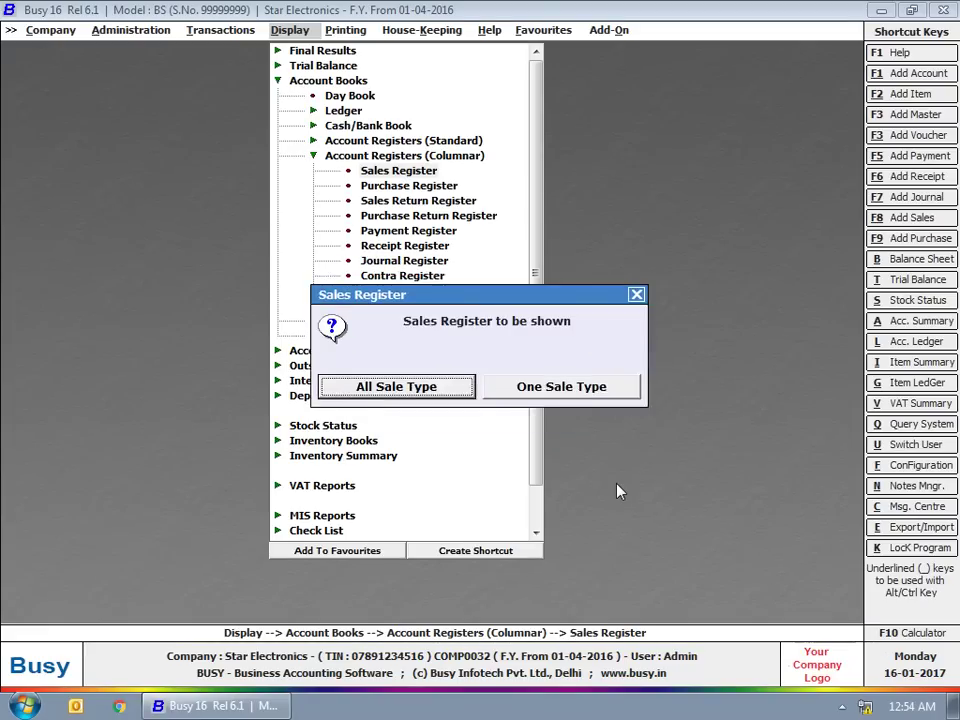
key(Escape)
key(Escape)
key(Escape)
click(125, 30)
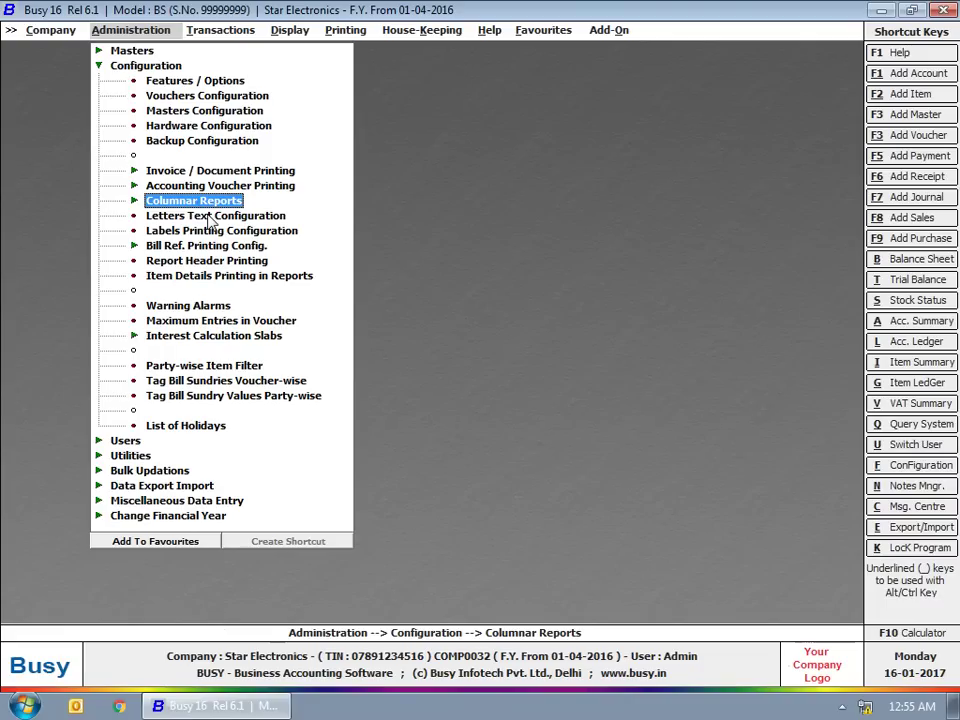
Step: Add Payment Reminder letter format 1 in Letters Text Configuration
click(210, 217)
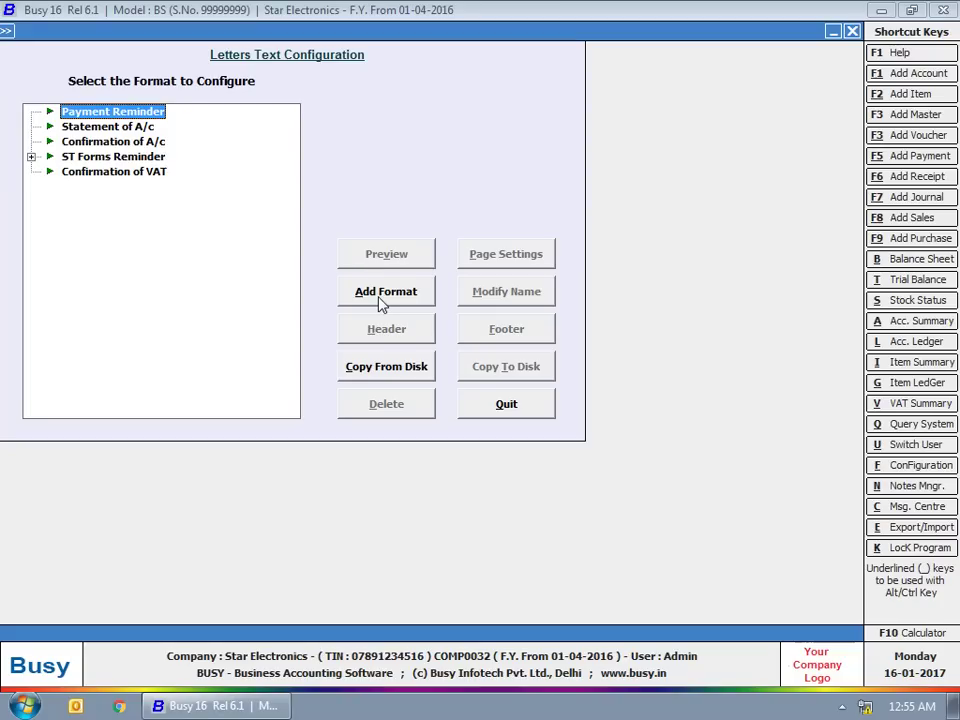
click(382, 301)
click(432, 390)
click(31, 112)
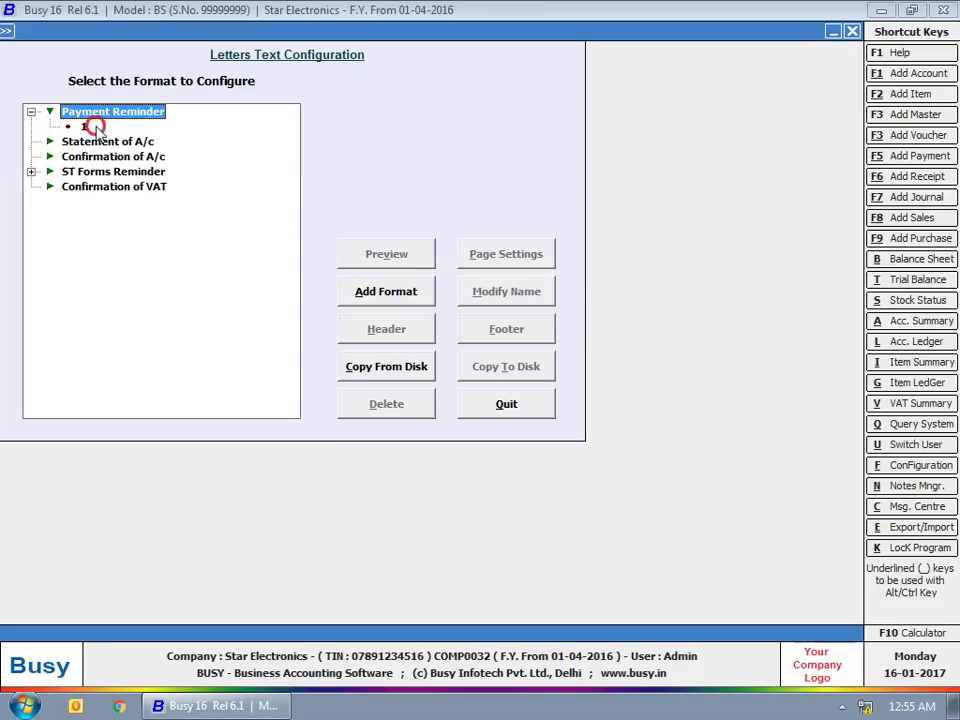
click(82, 126)
Step: Load the default Balance Only reminder text into format 1 and save it
click(398, 328)
click(370, 543)
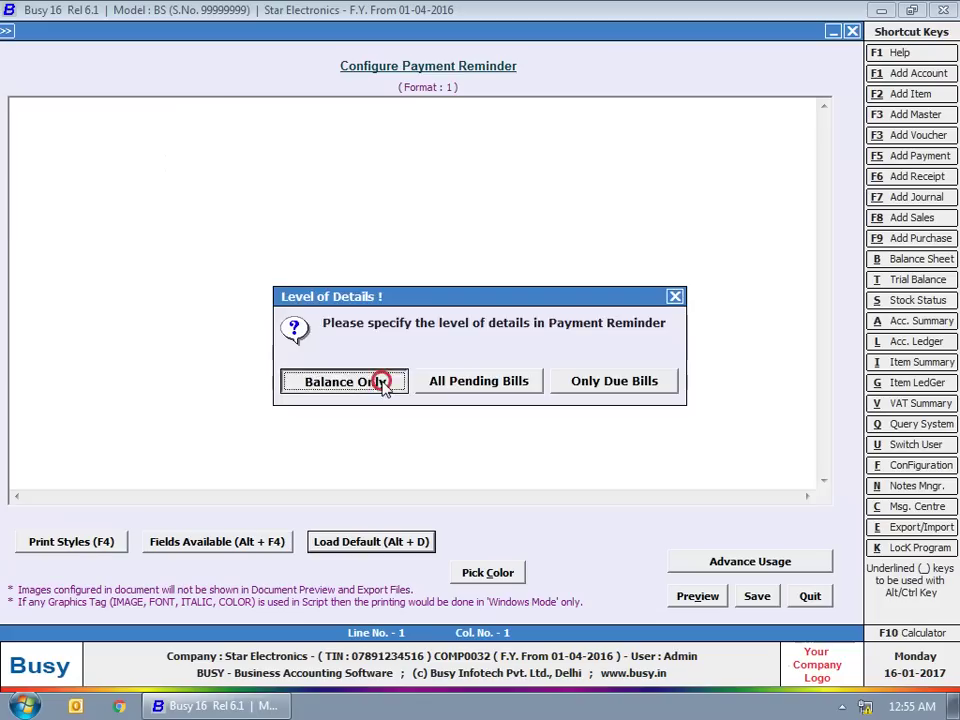
click(383, 382)
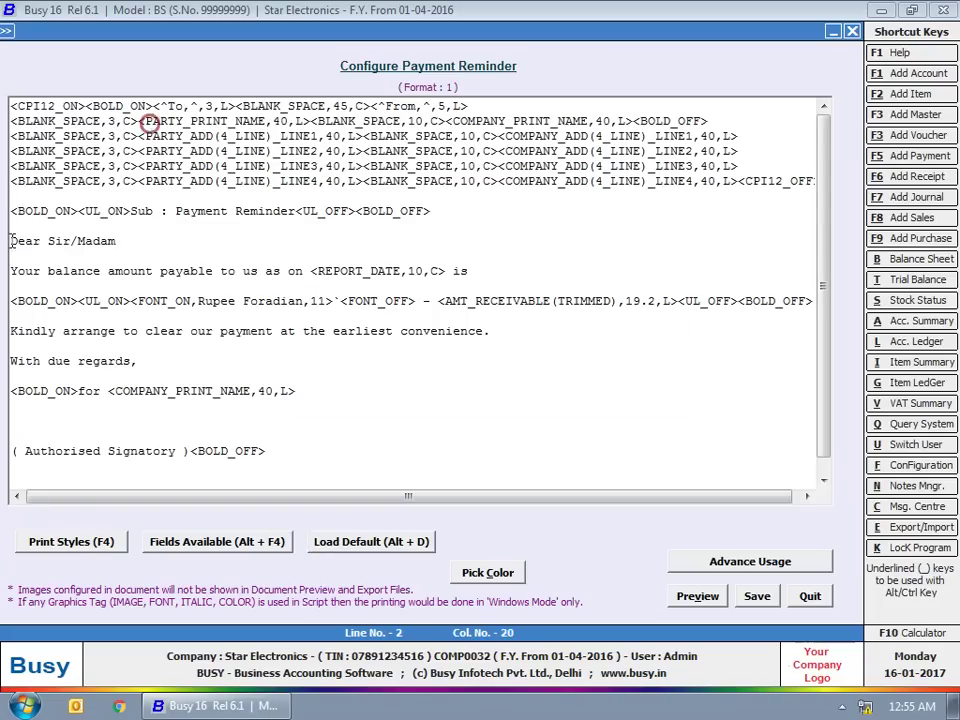
drag(10, 241, 752, 596)
click(757, 596)
key(Escape)
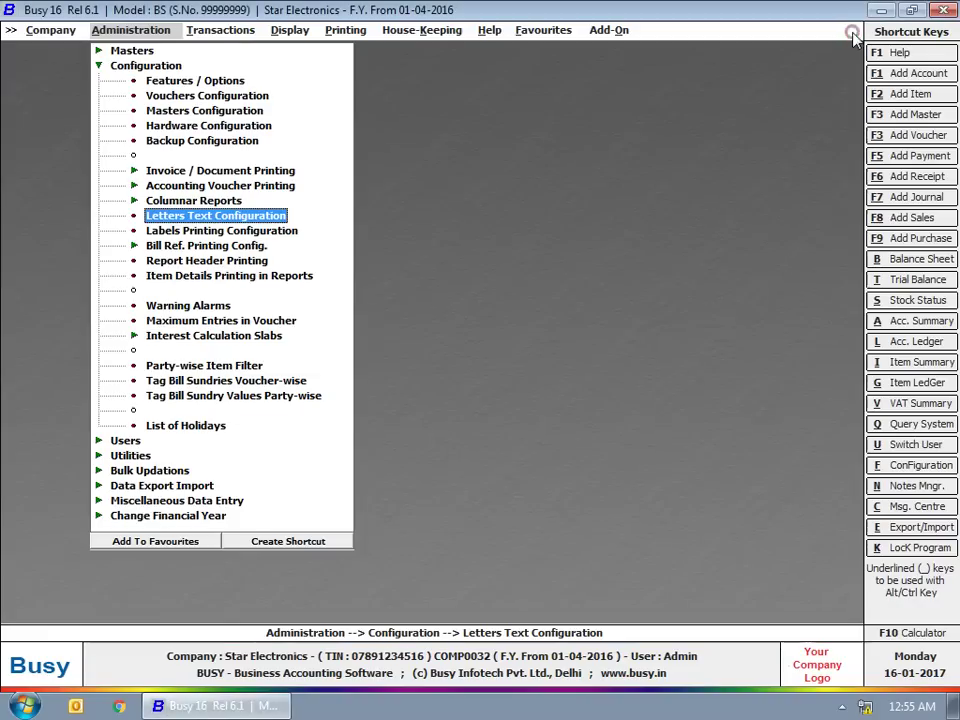
Step: Set up Payment Reminder printing: balance only, all parties, date 31-12-2016, format 1
click(140, 68)
click(140, 68)
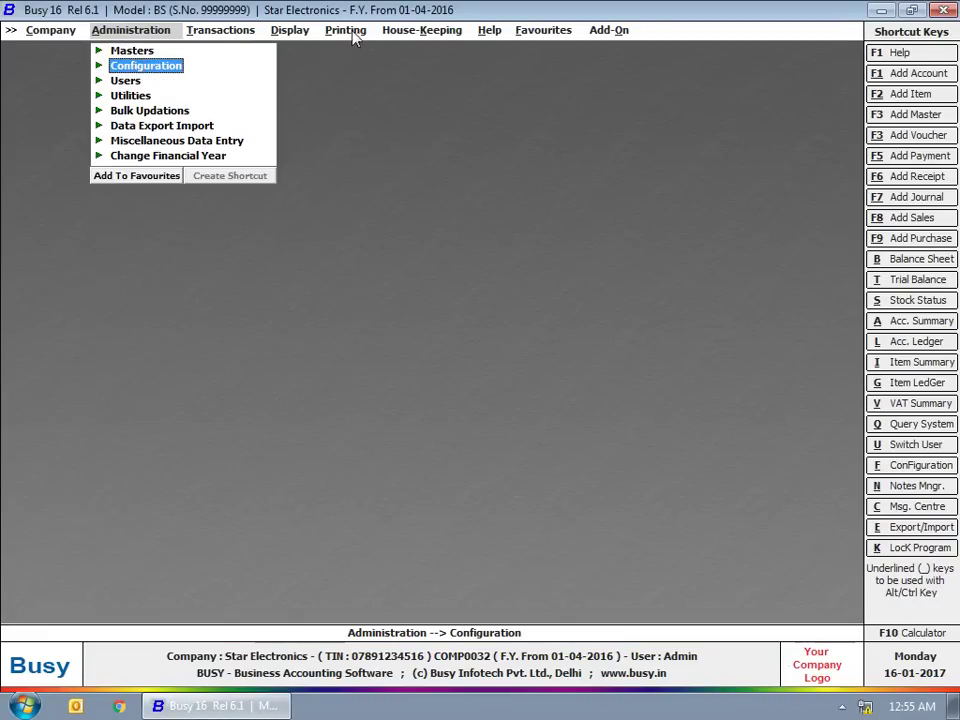
click(345, 30)
click(366, 111)
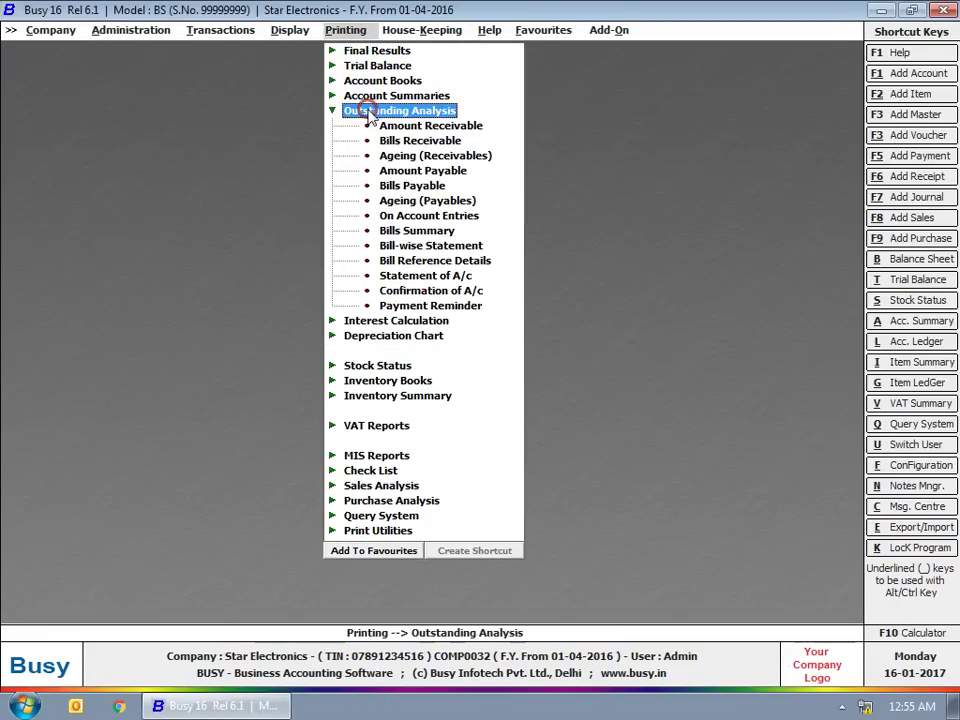
click(415, 306)
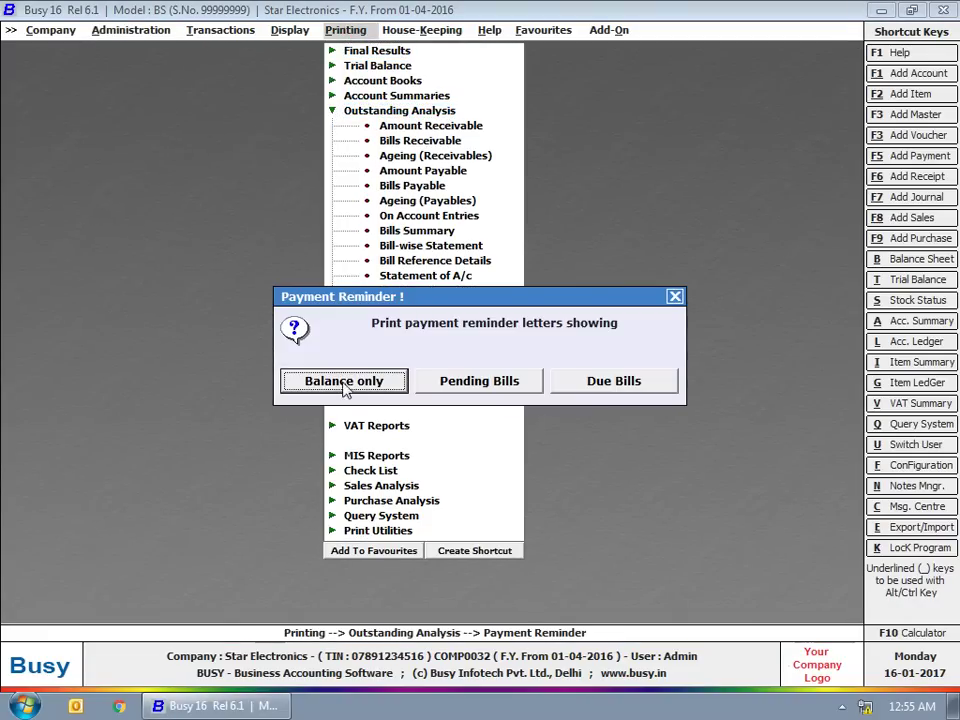
click(341, 385)
click(403, 402)
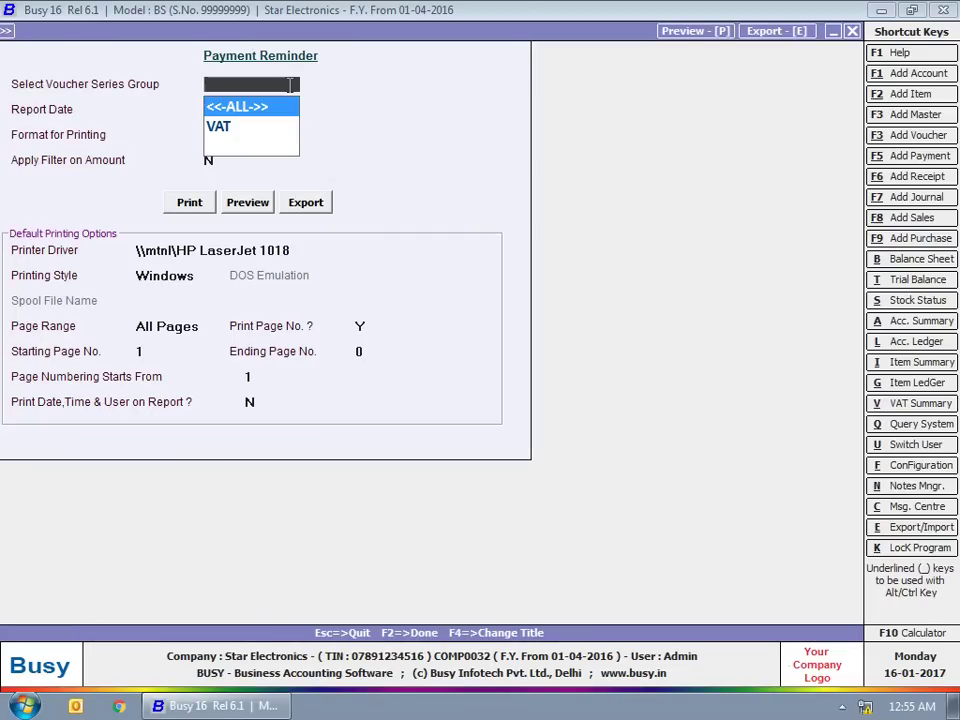
key(Return)
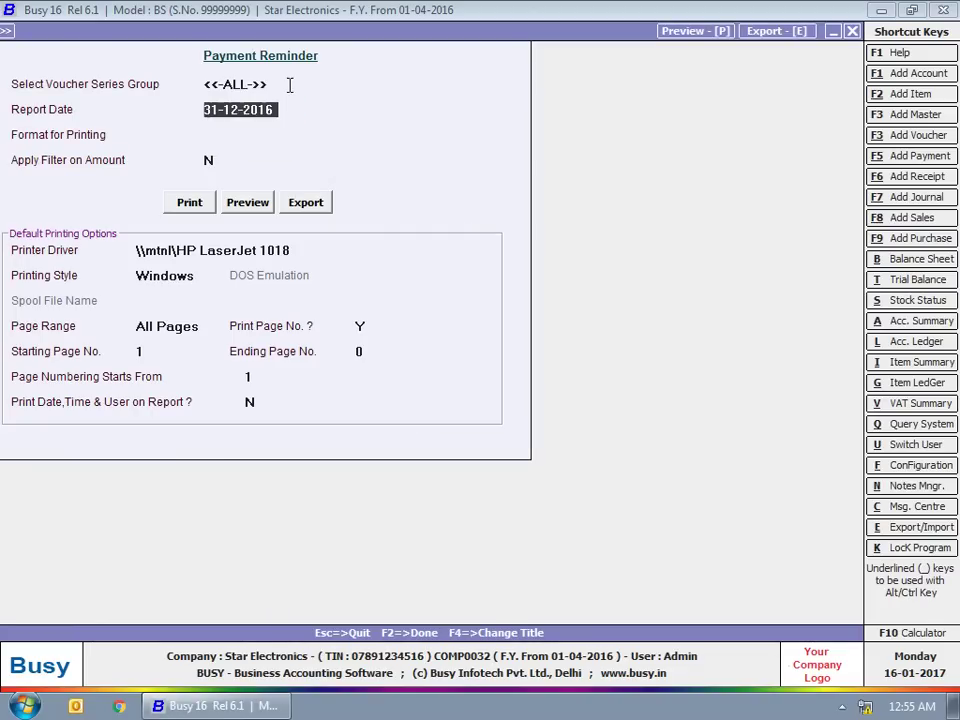
key(Return)
key(Down)
key(Return)
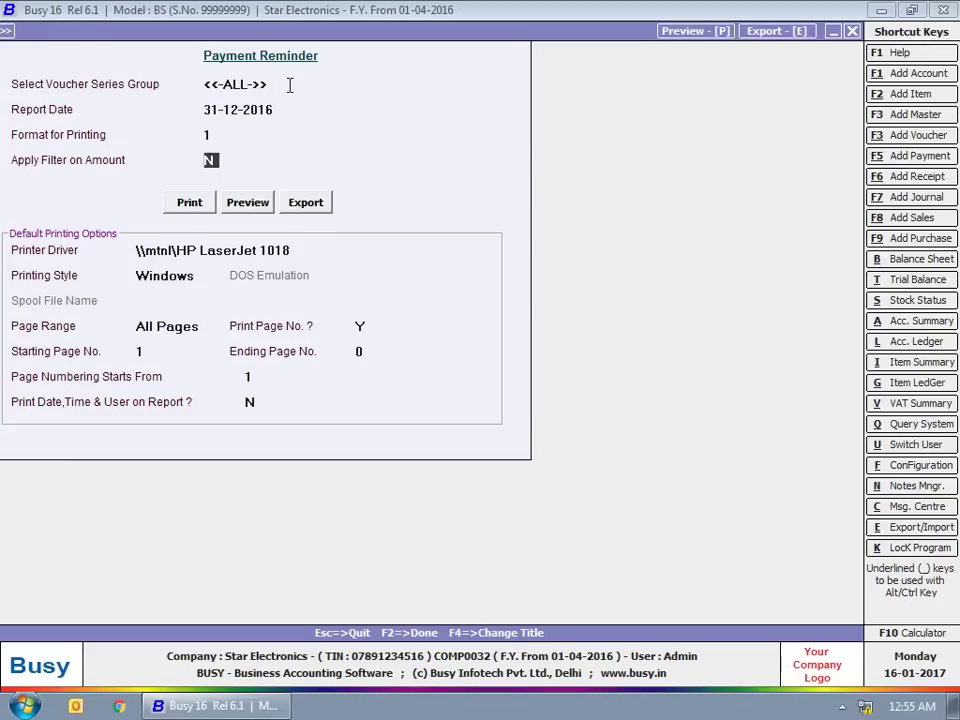
text(Y)
key(Return)
Step: Filter amounts greater than 1 and preview the reminder showing a ₹1,88,700.00 balance
click(235, 164)
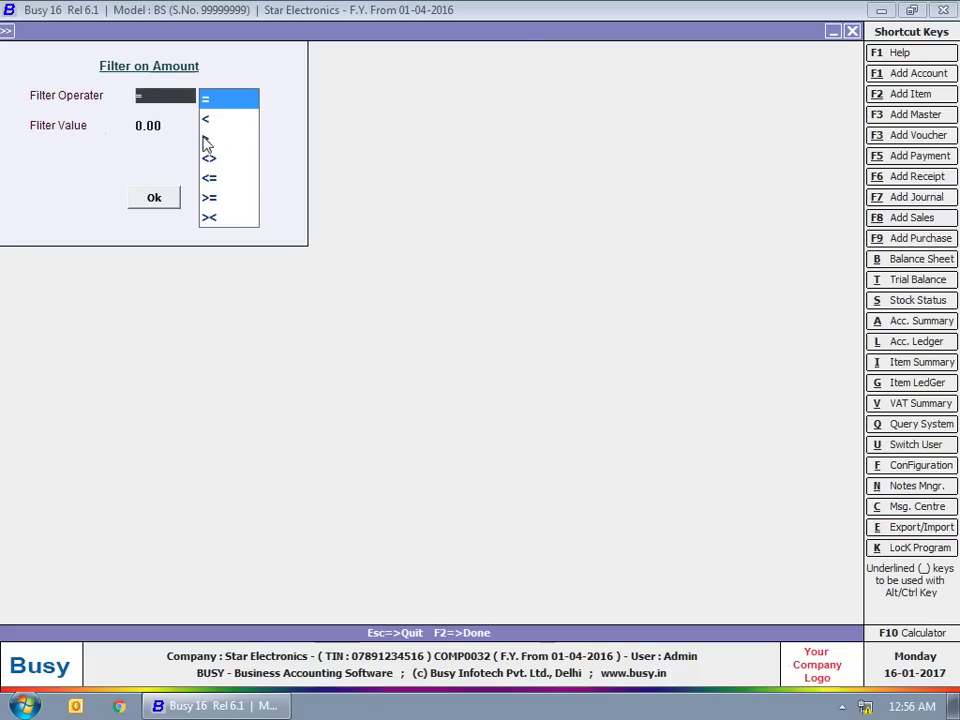
click(203, 135)
text(1000)
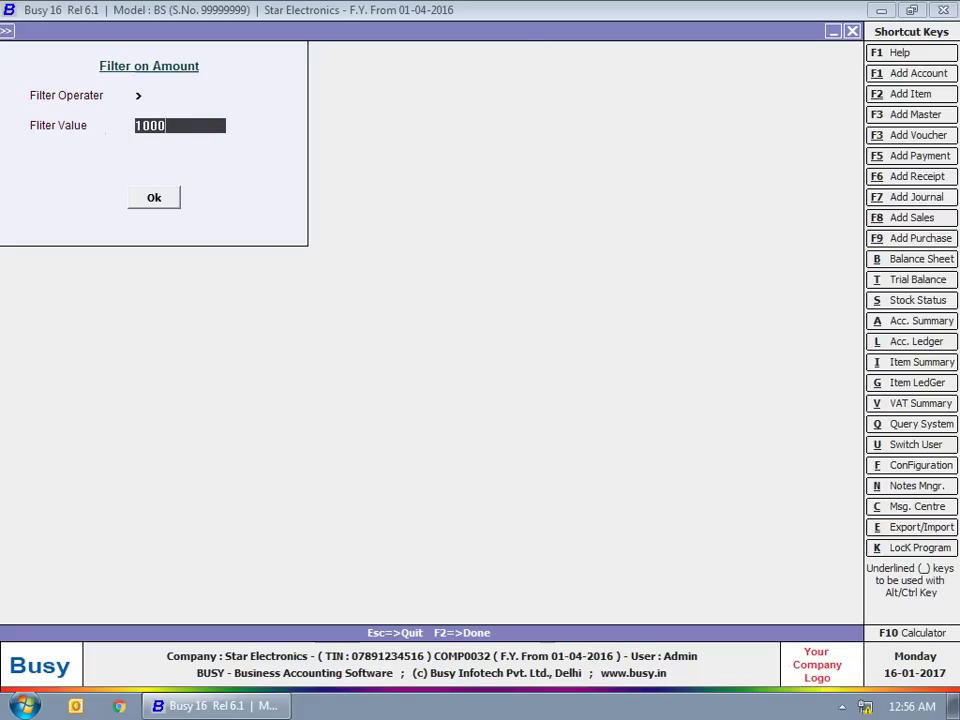
click(153, 196)
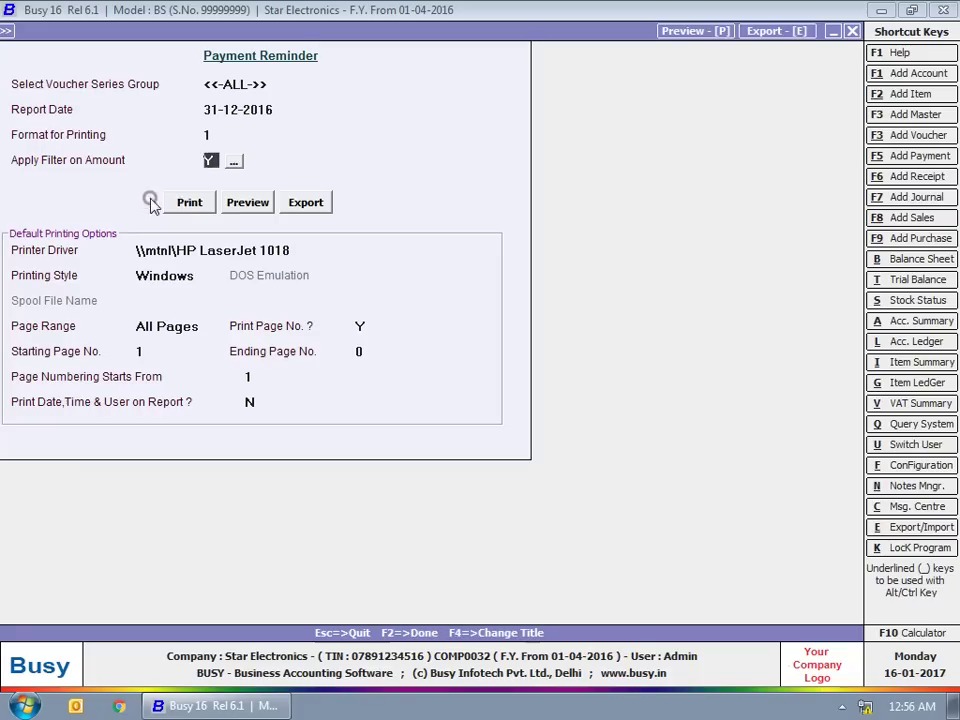
click(232, 198)
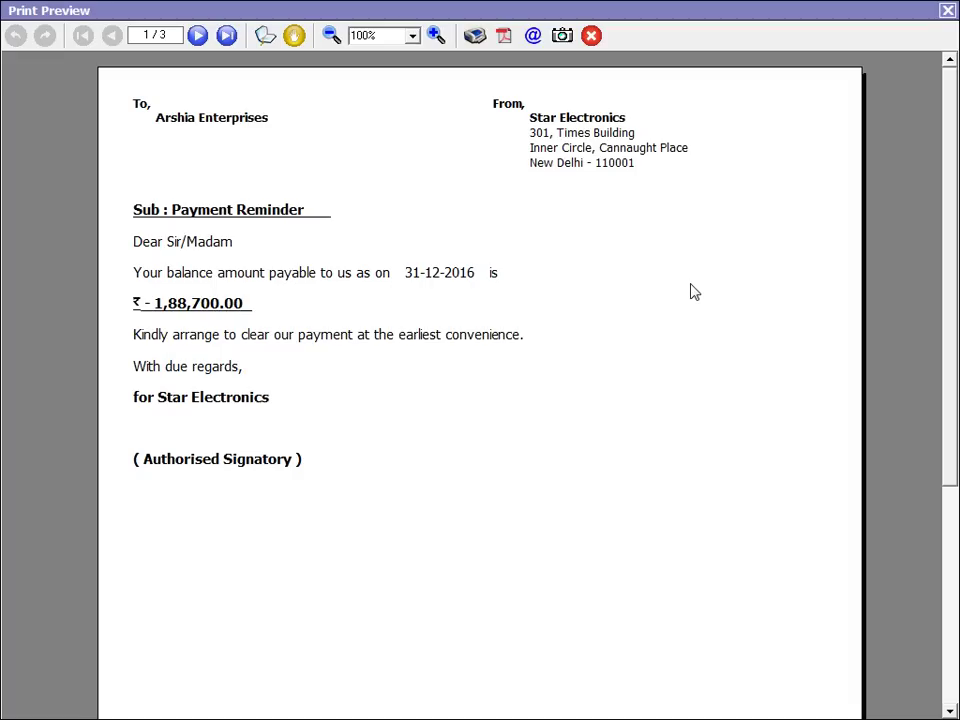
click(947, 10)
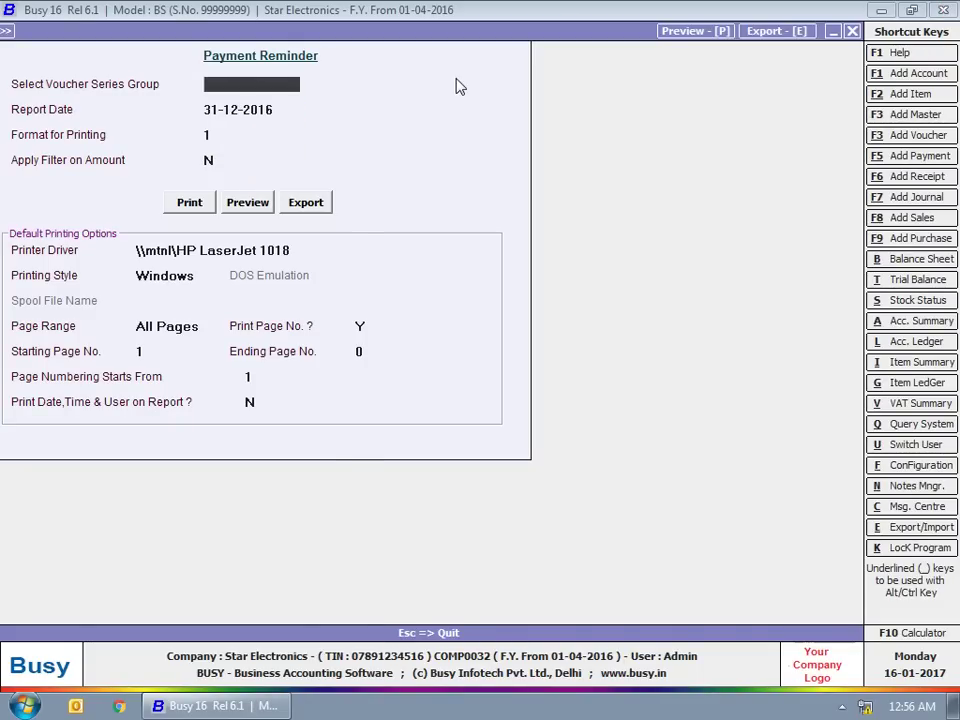
Step: Close the Payment Reminder window and expand Administration > Configuration
key(Escape)
key(Escape)
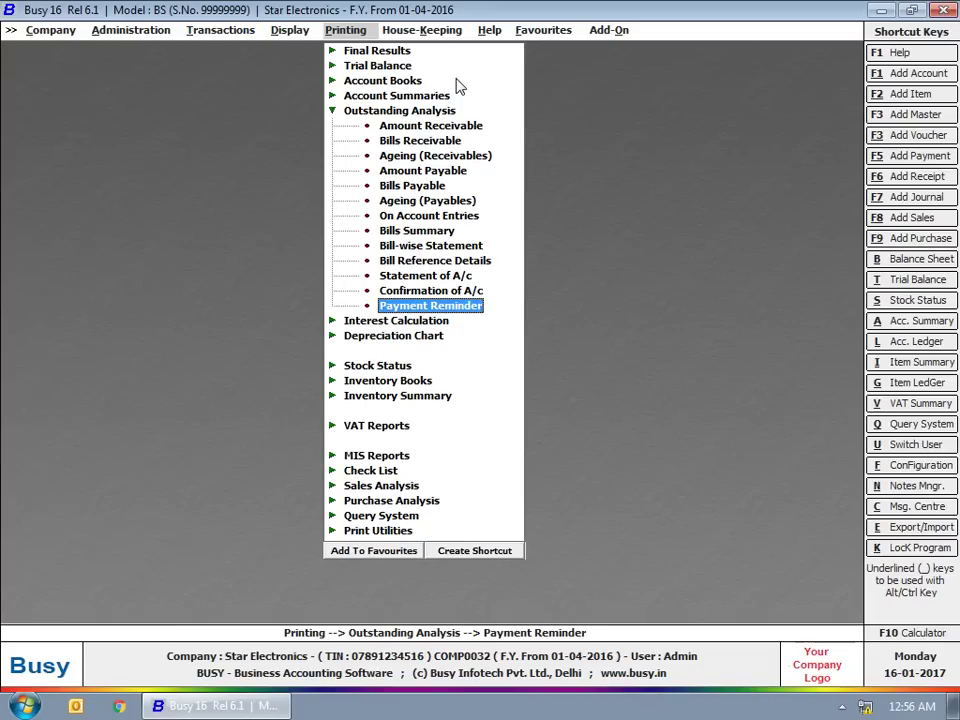
key(Escape)
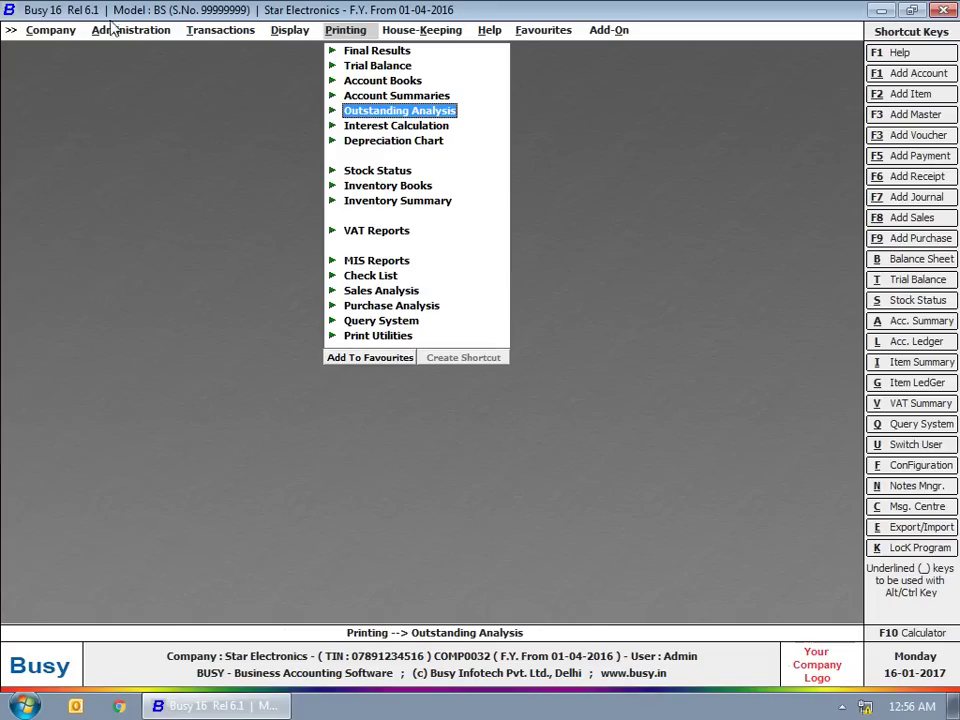
click(113, 30)
click(102, 64)
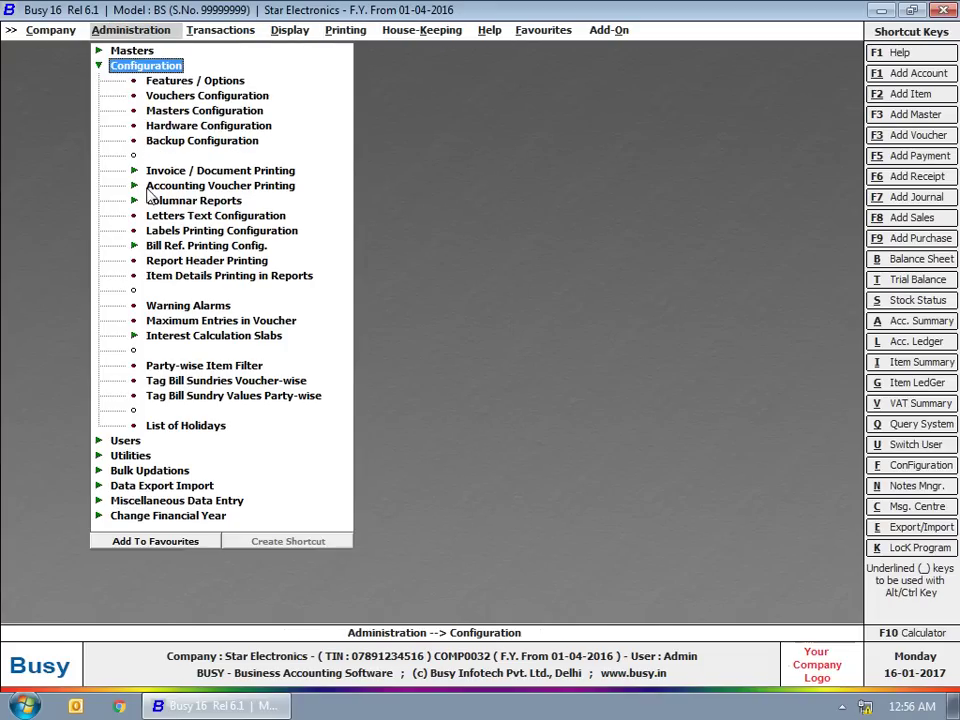
Step: Add Accounts Label format '1' in Labels Printing Configuration
click(150, 230)
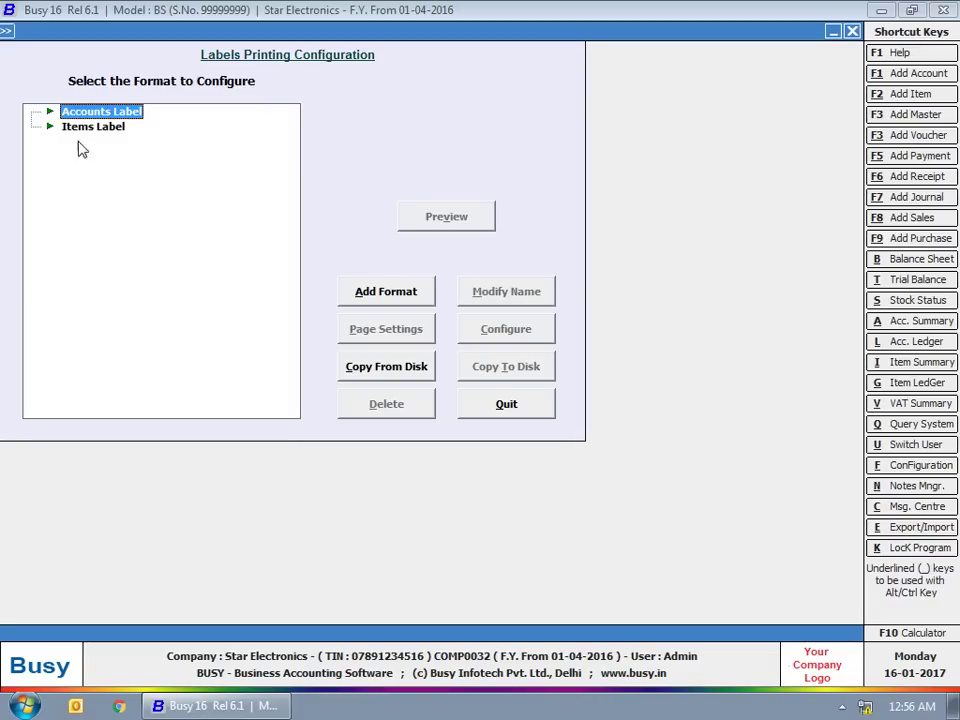
click(415, 289)
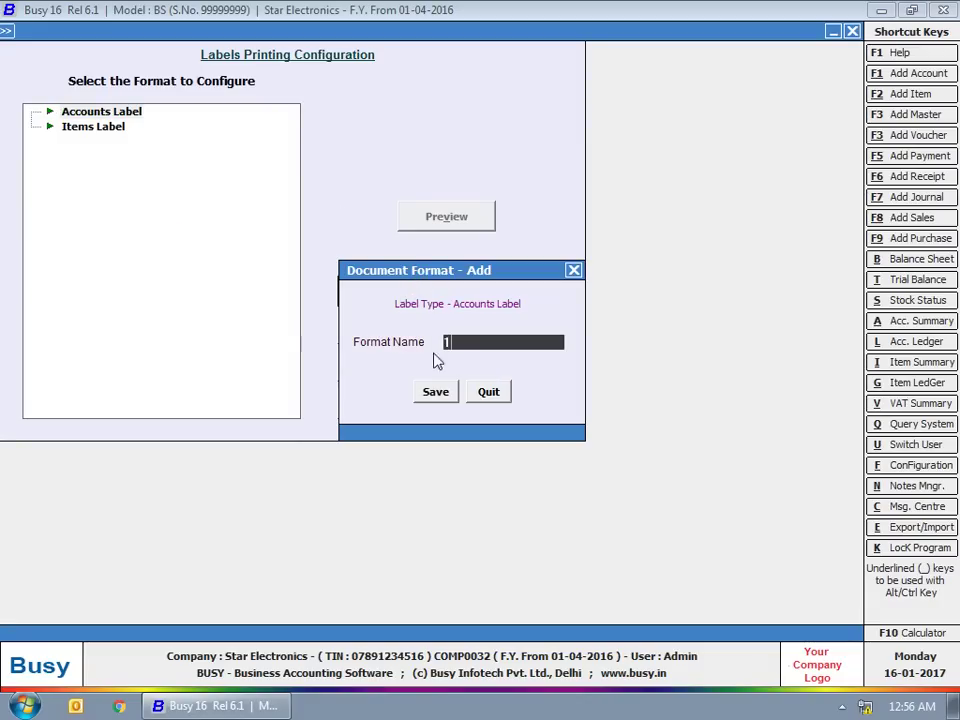
text(1)
click(433, 391)
click(30, 112)
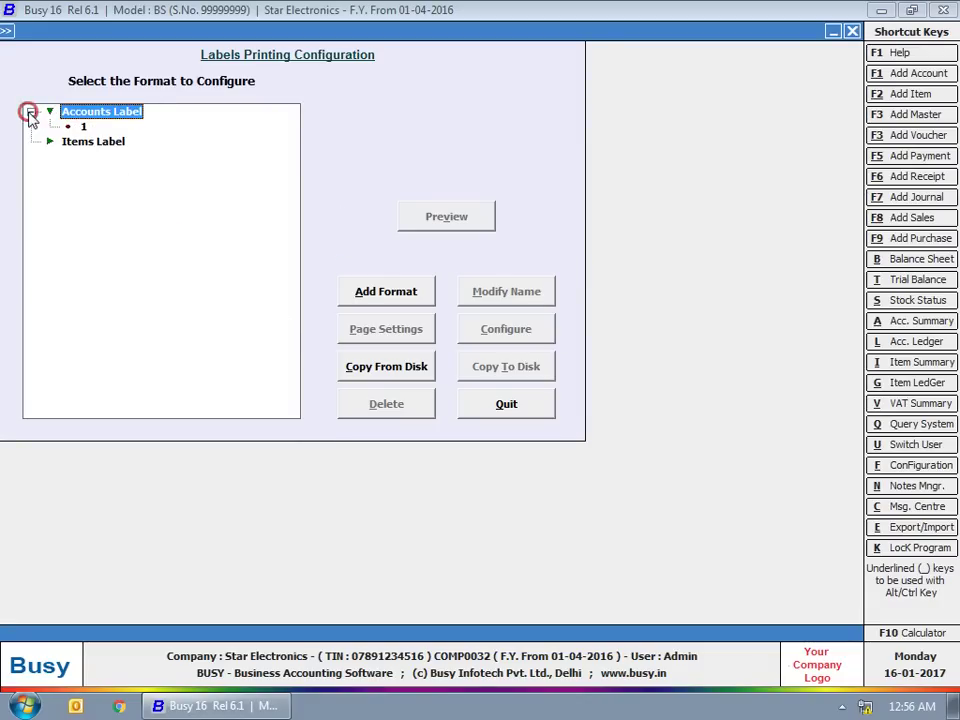
click(83, 126)
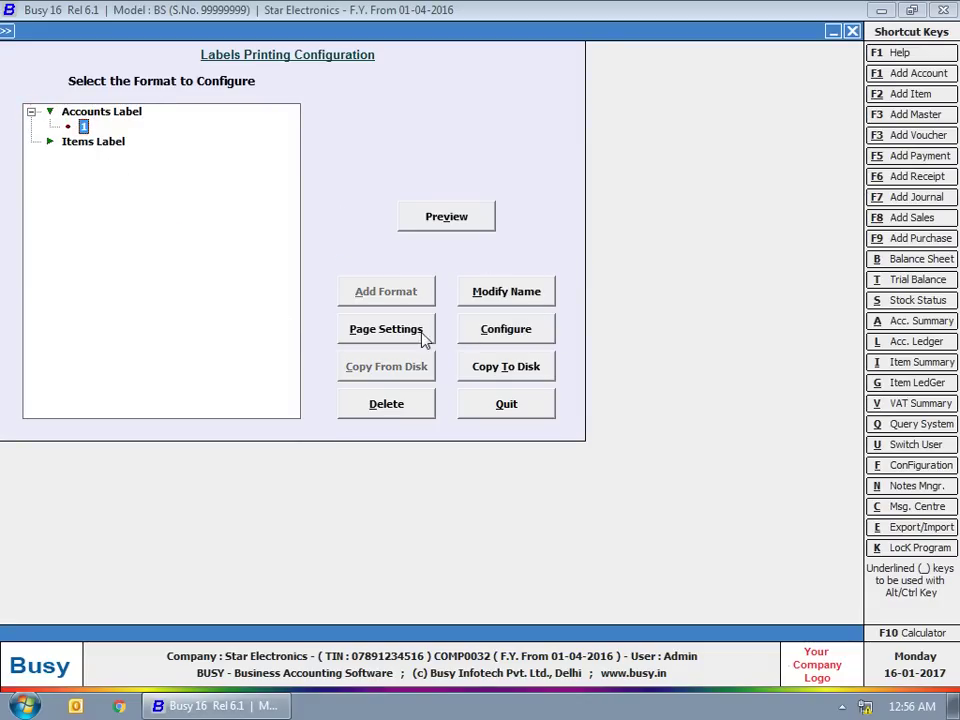
Step: Save format 1's page settings with 0 character spacing and Tahoma printing style
click(421, 335)
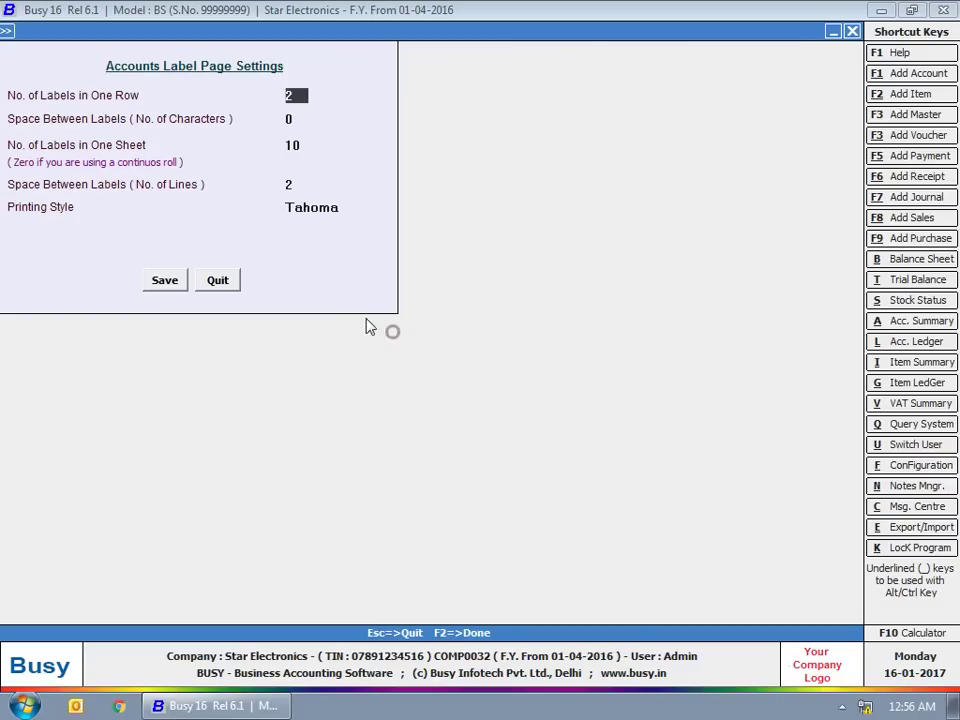
click(292, 120)
text(1)
key(Return)
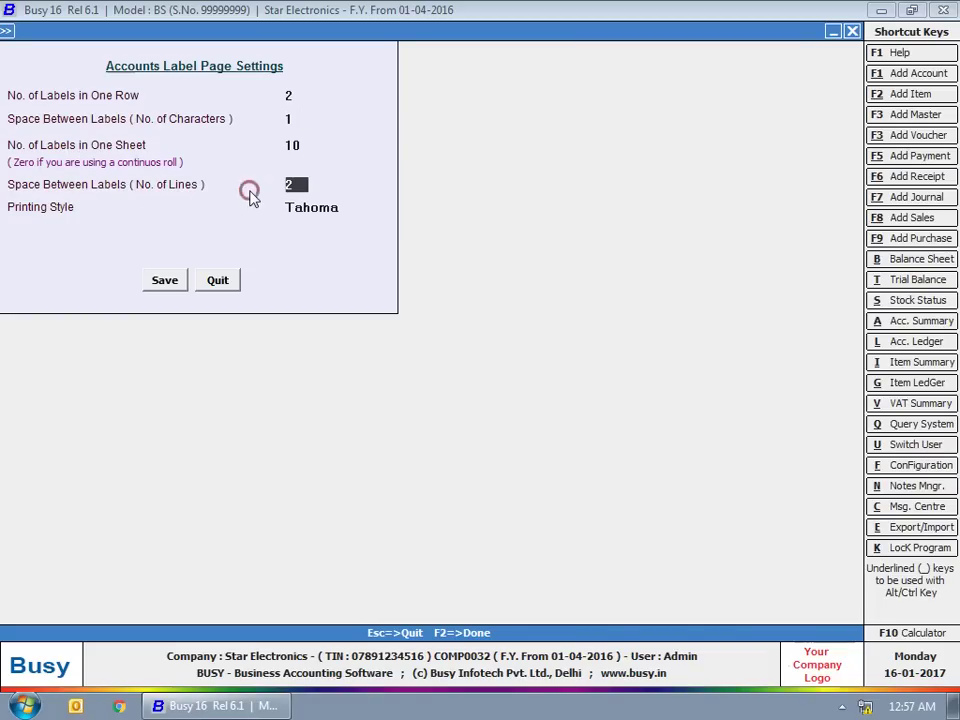
click(302, 120)
text(0)
click(294, 186)
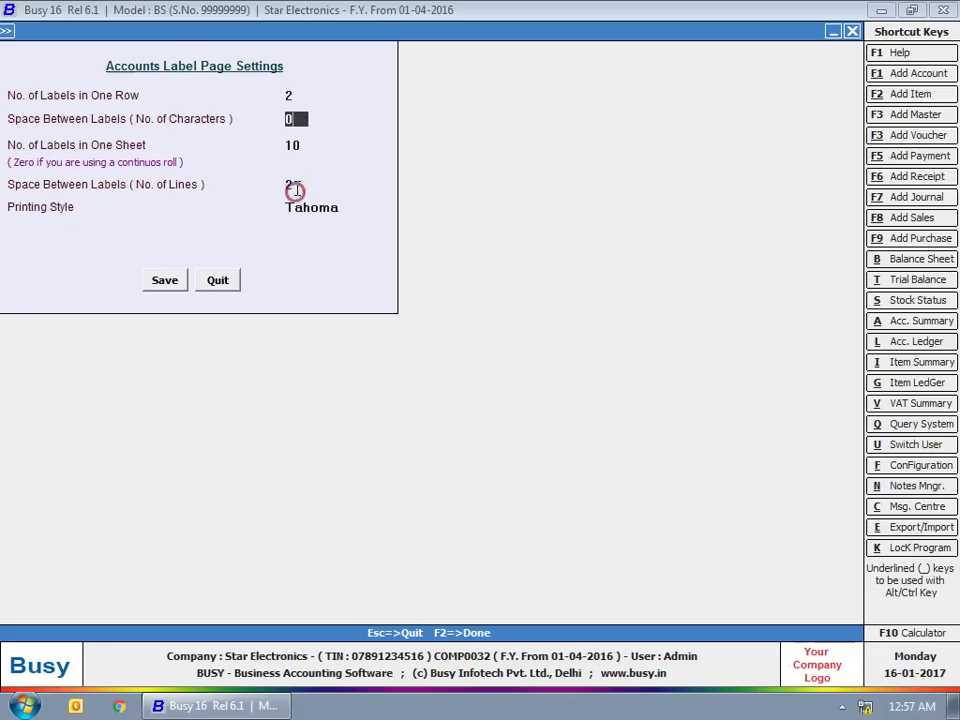
click(313, 211)
click(317, 291)
click(149, 279)
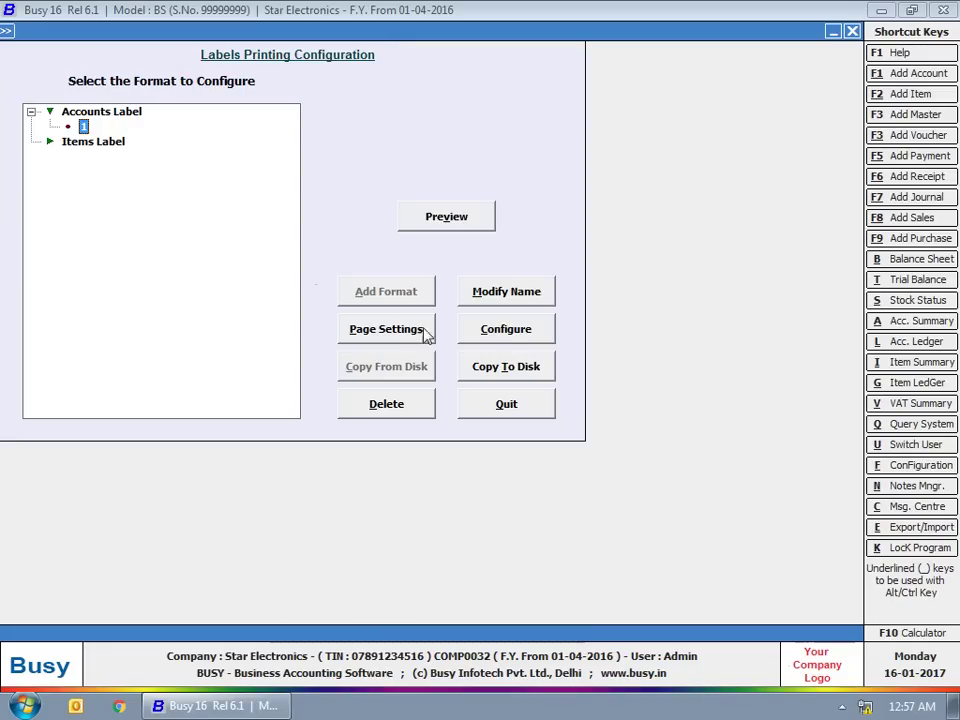
Step: Load the default accounts label script: bold name plus four address lines
click(506, 330)
click(350, 541)
drag(17, 121, 260, 185)
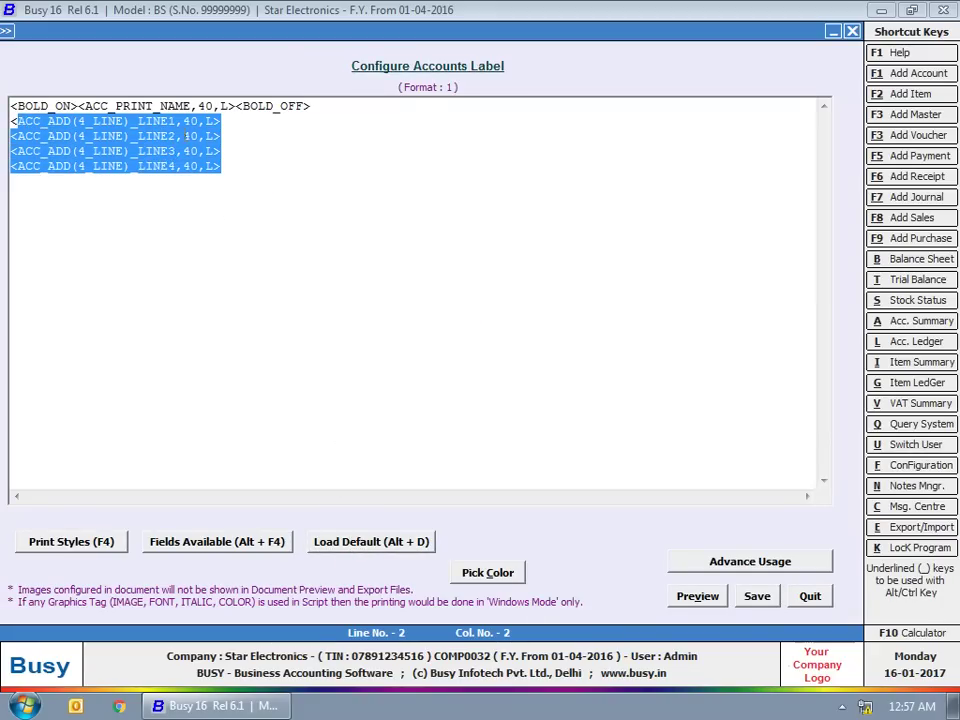
Step: Save the accounts label script and add a new Items Label format named 'Item Format'
click(750, 598)
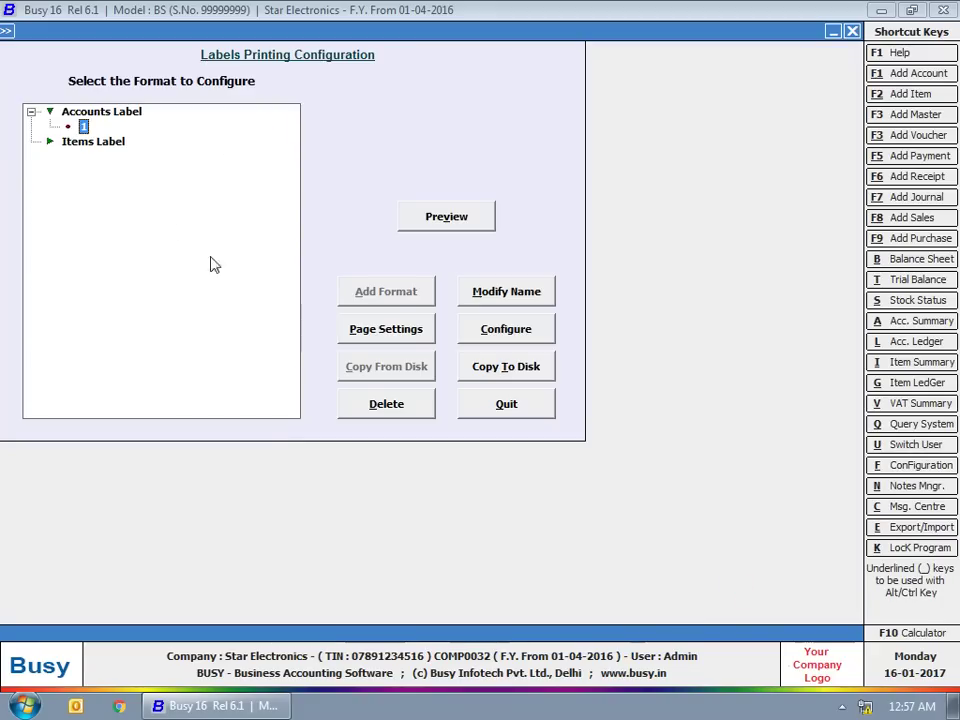
click(88, 143)
click(404, 306)
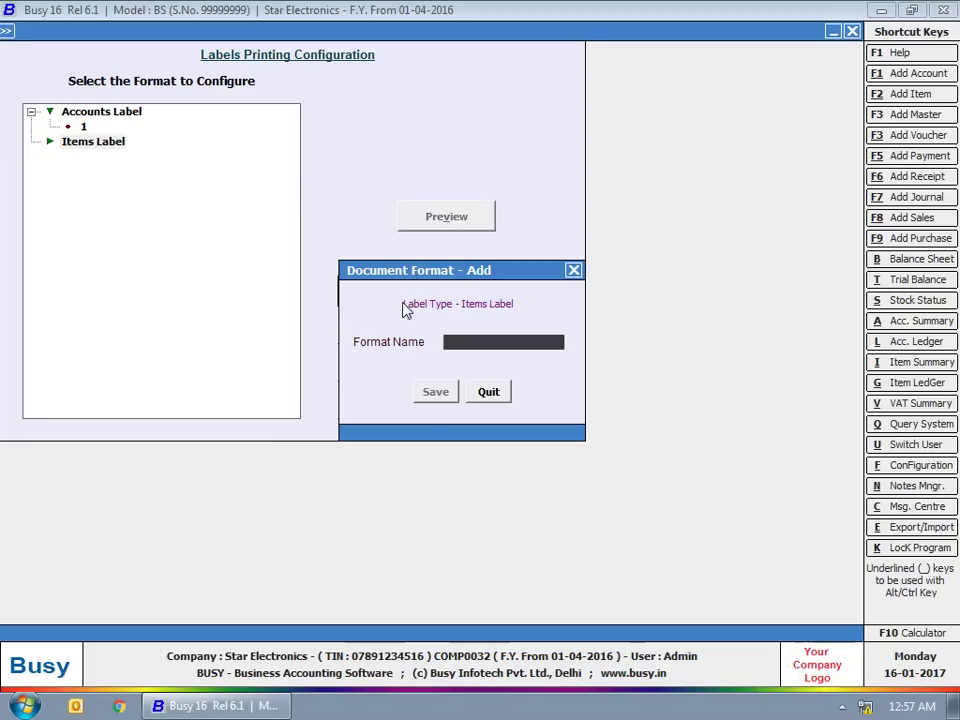
click(465, 347)
text(Item Format)
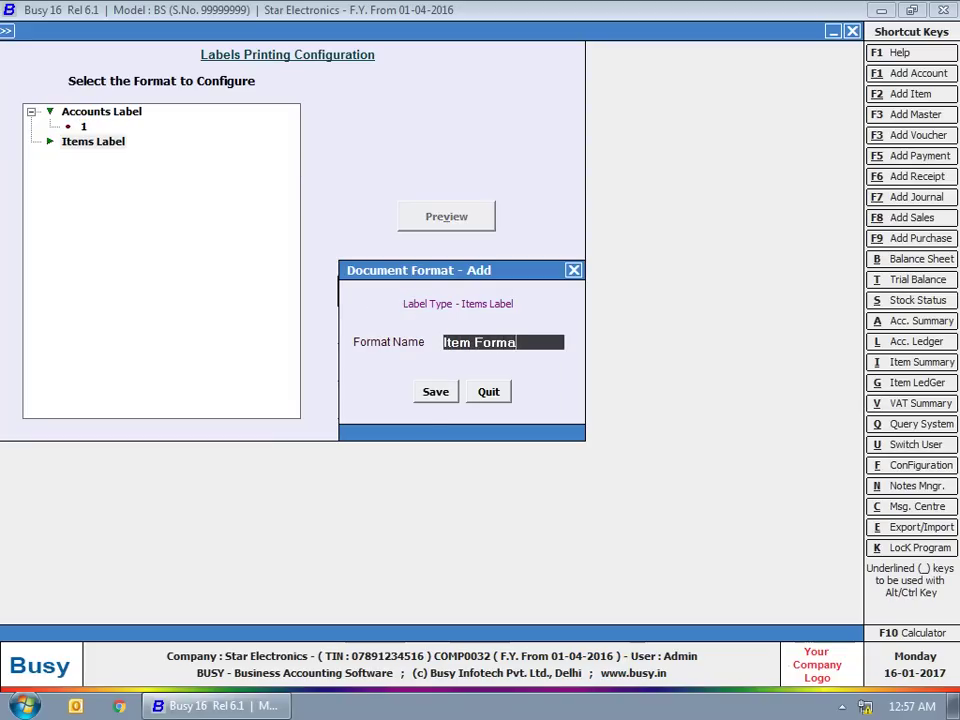
key(Return)
key(Return)
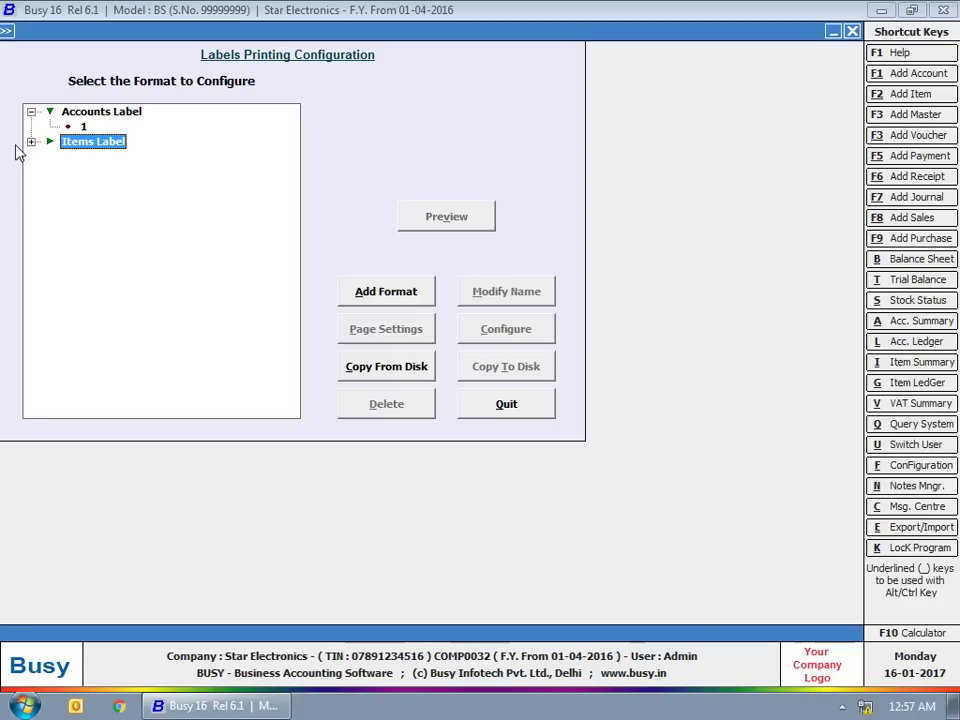
Step: Select Item Format under Items Label and open its label script
click(31, 141)
click(68, 157)
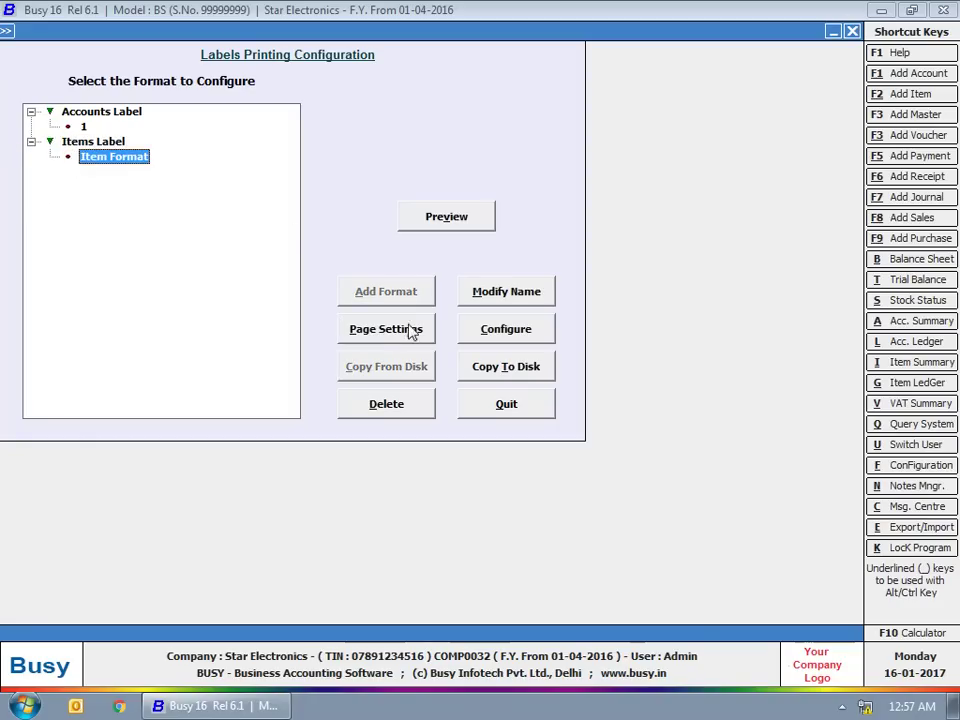
click(483, 333)
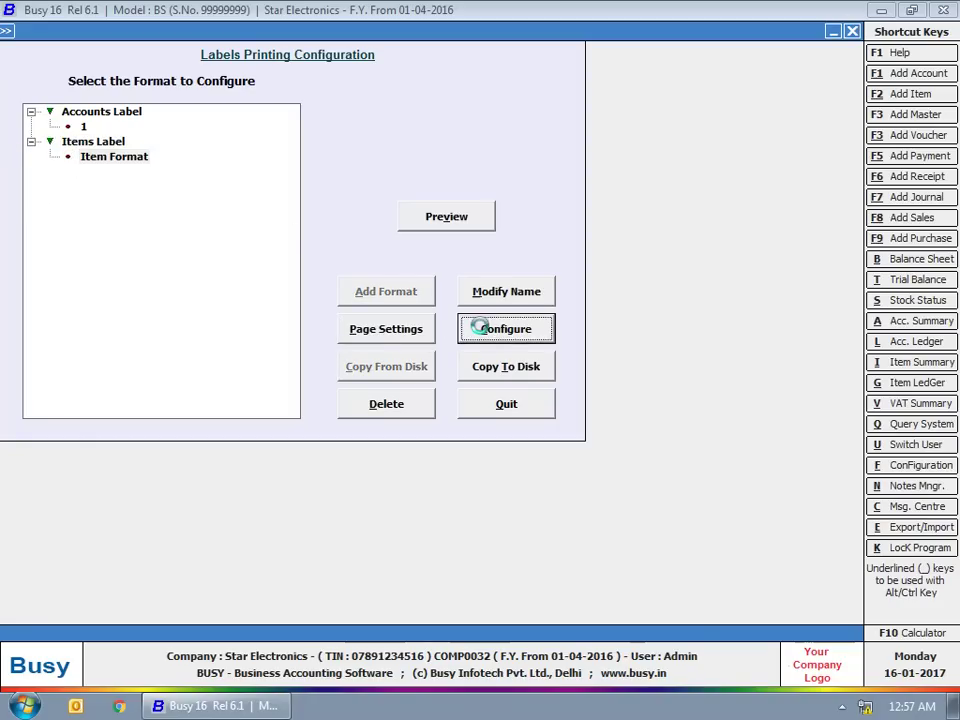
Step: Load the default items label script and insert the ITEM > ITEM_NAME field into its first line
click(356, 541)
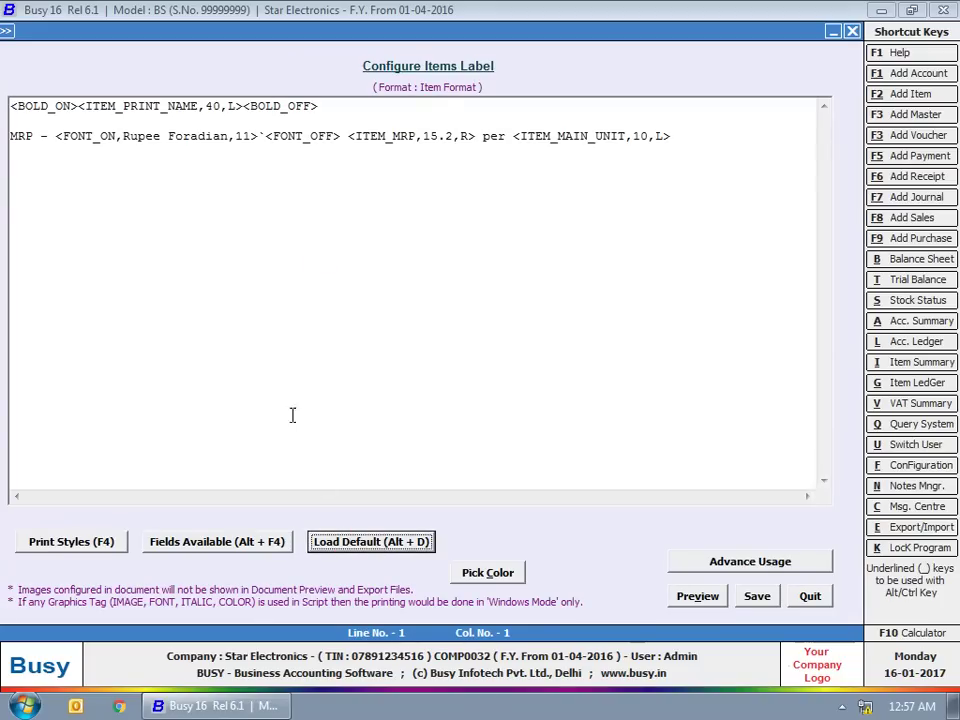
drag(33, 106, 317, 110)
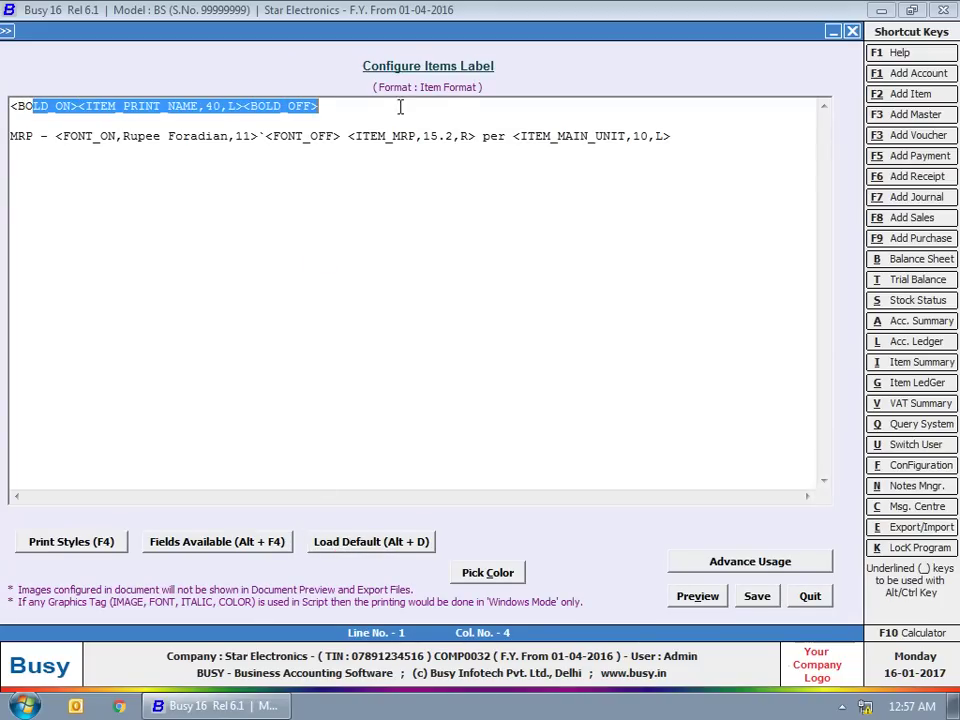
click(123, 106)
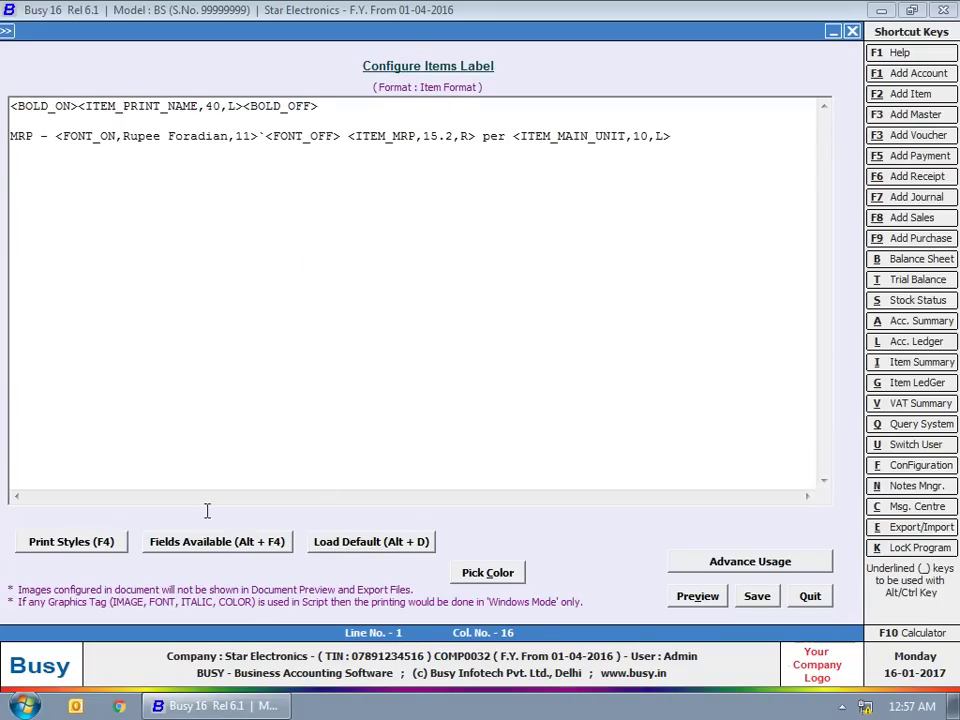
click(215, 541)
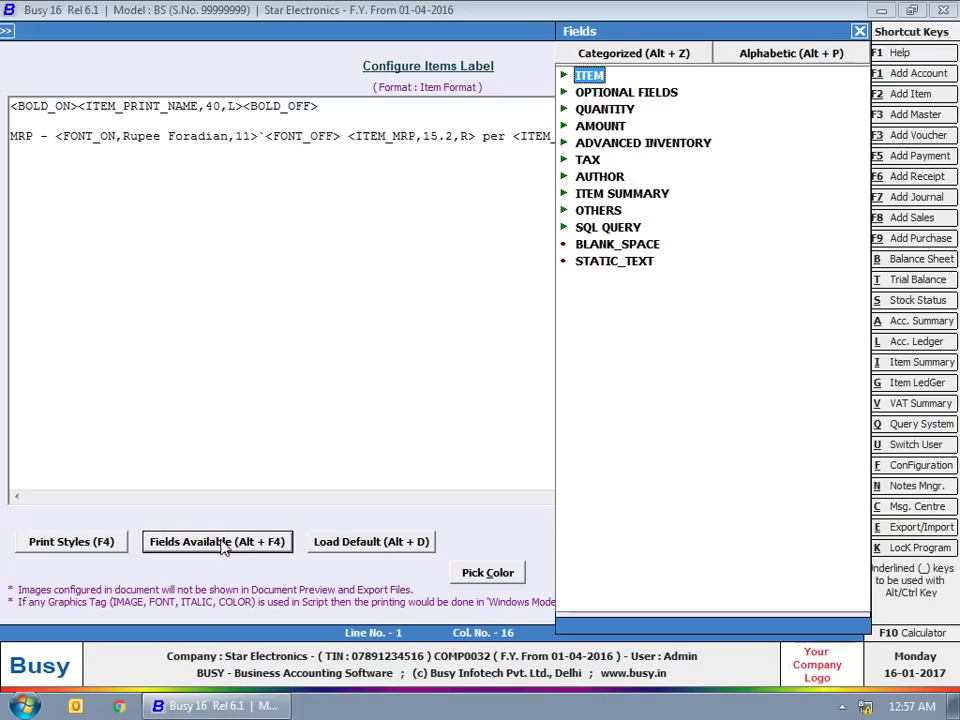
double_click(589, 77)
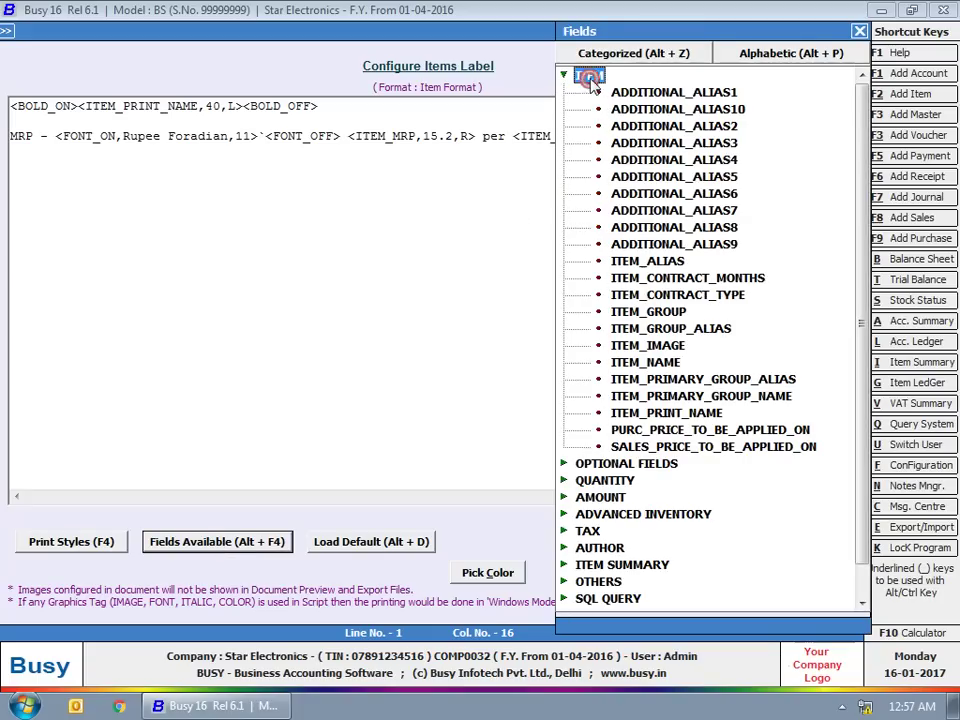
click(664, 363)
key(Return)
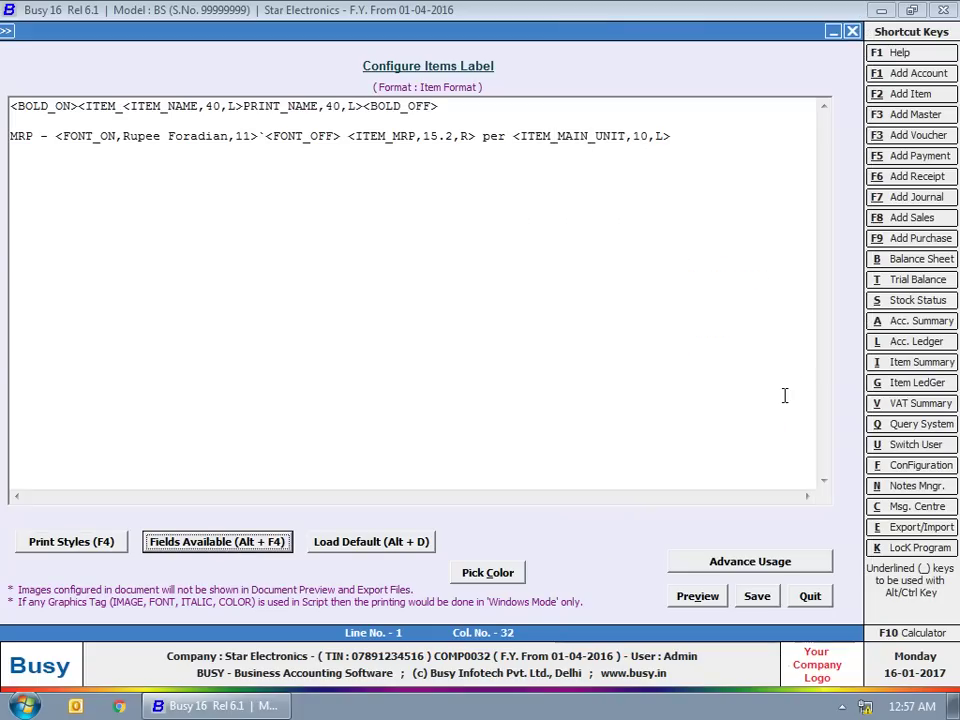
Step: Remove the leftover ITEM_ and PRINT_NAME tag text, save the script and close the label configuration
click(88, 106)
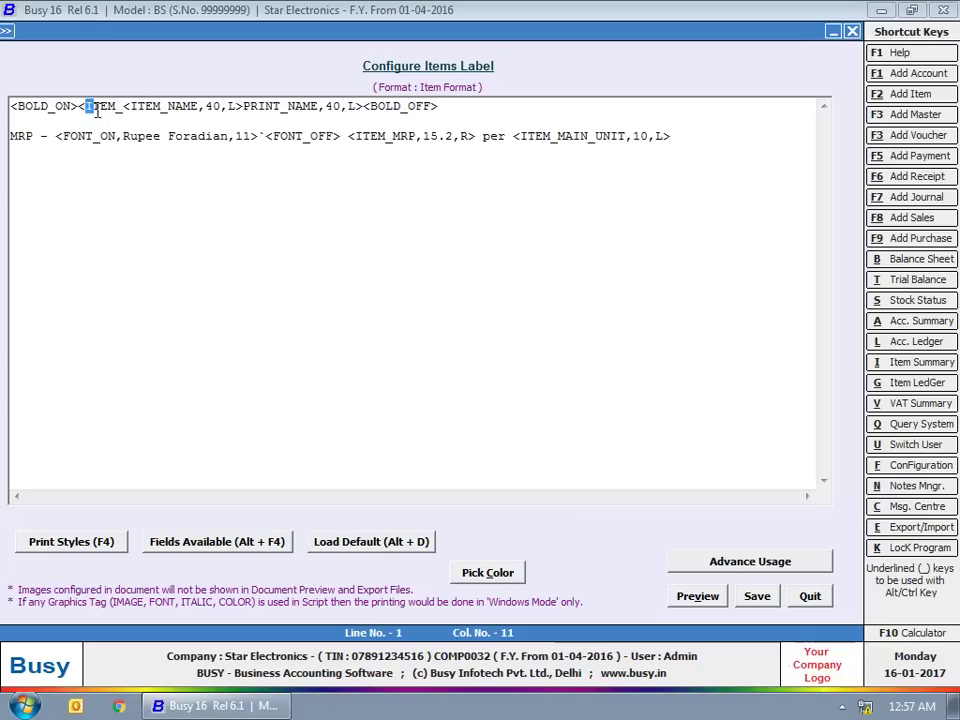
drag(97, 112, 124, 111)
key(Delete)
drag(192, 106, 273, 114)
key(Delete)
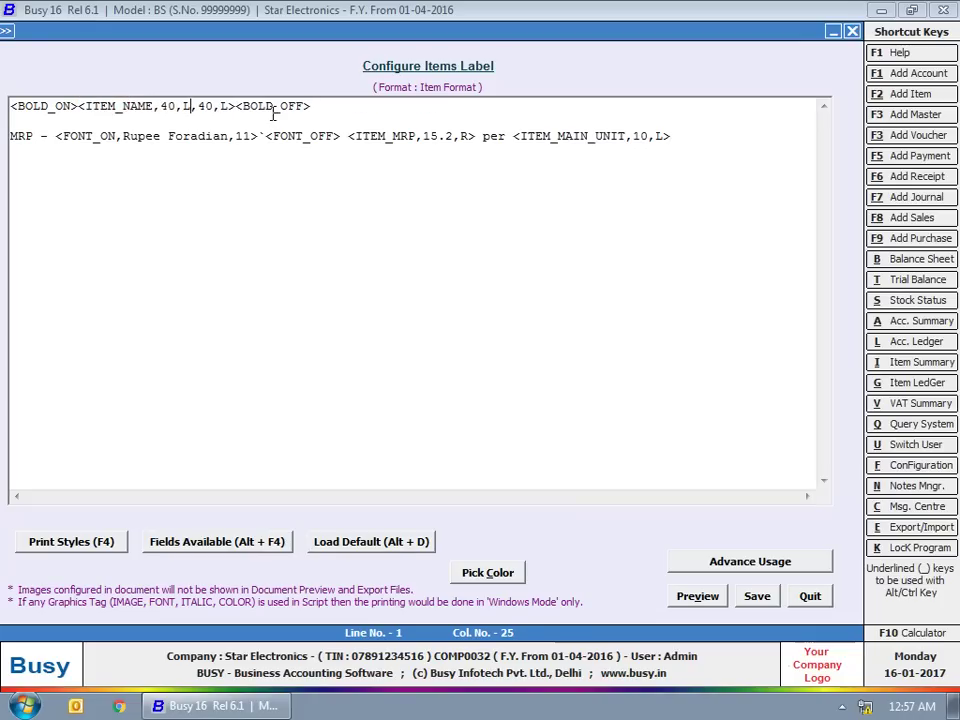
click(745, 596)
click(506, 403)
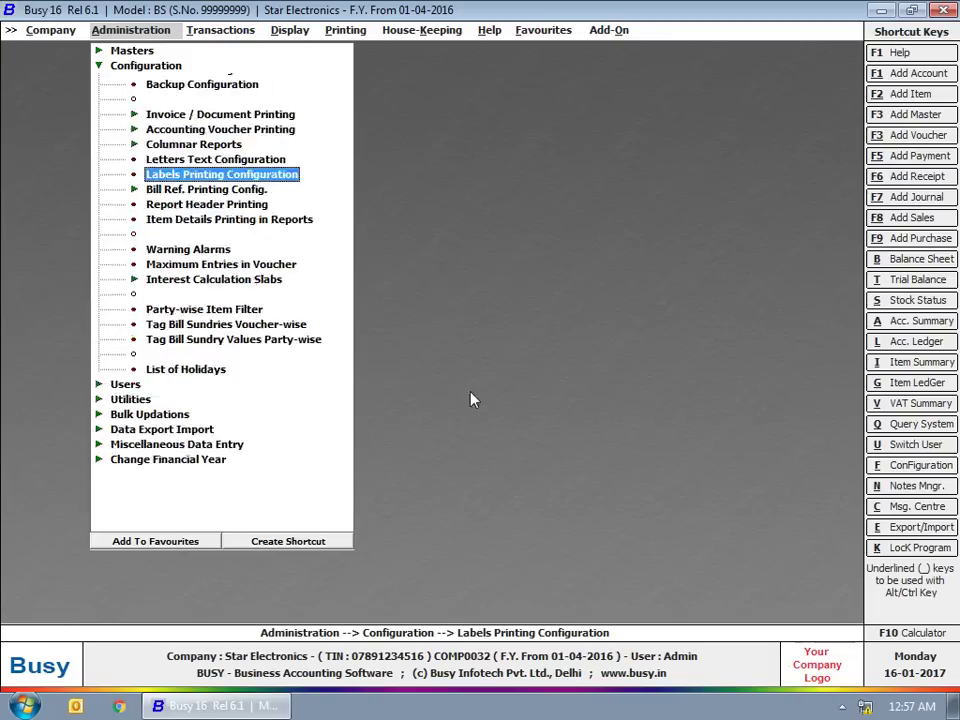
Step: Set up Items Label printing for selected items: LG Air Conditioner 1.5 Ton and Whirlpool Refrigerator
click(345, 30)
click(390, 335)
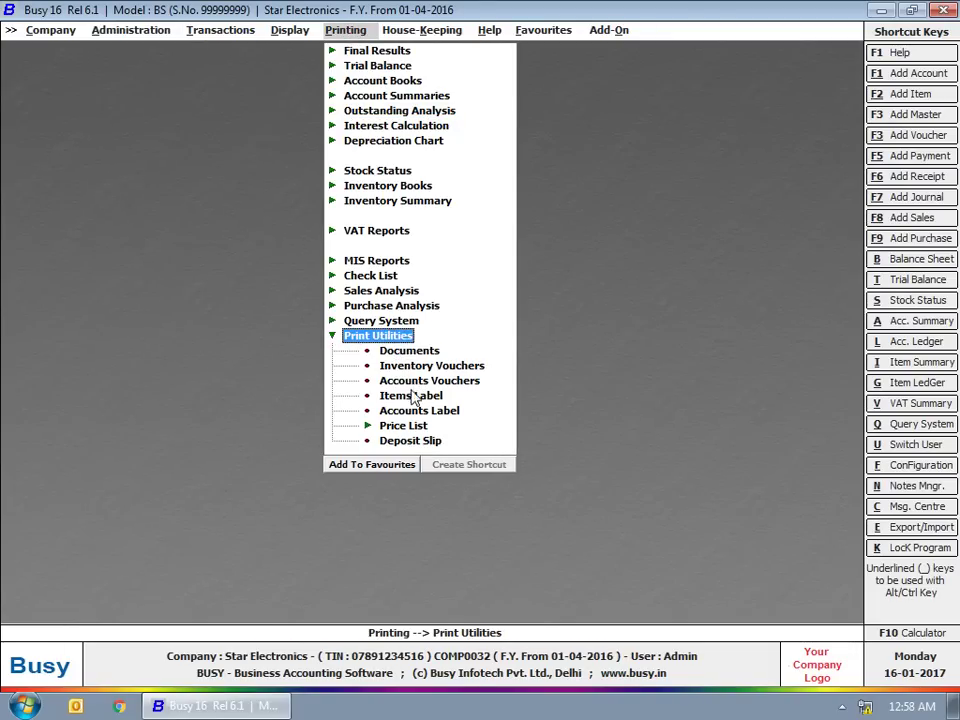
click(411, 395)
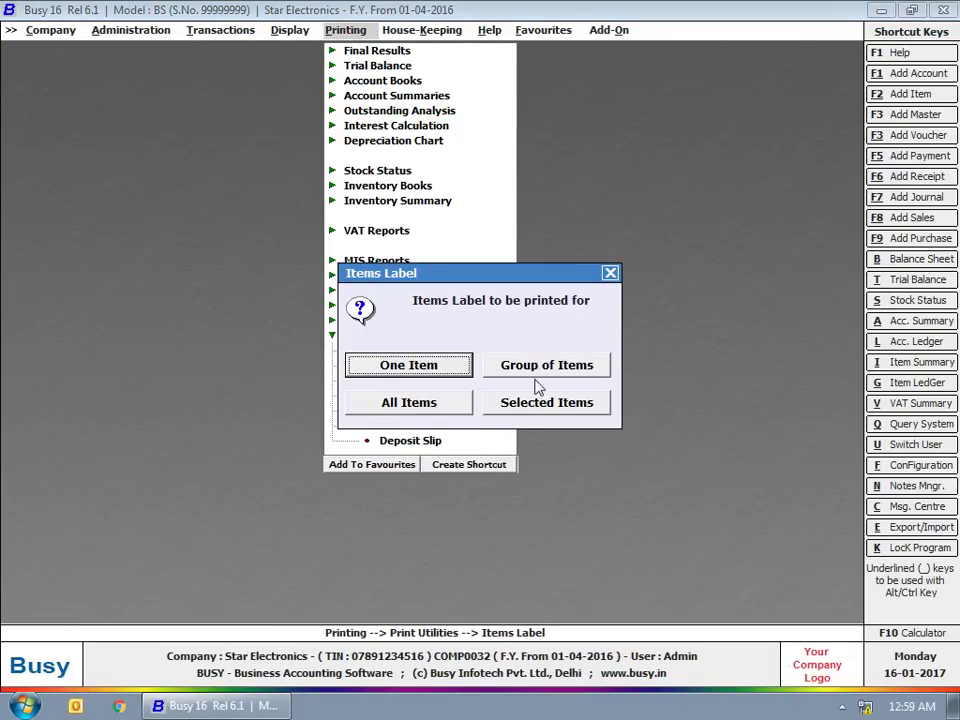
click(527, 401)
click(330, 87)
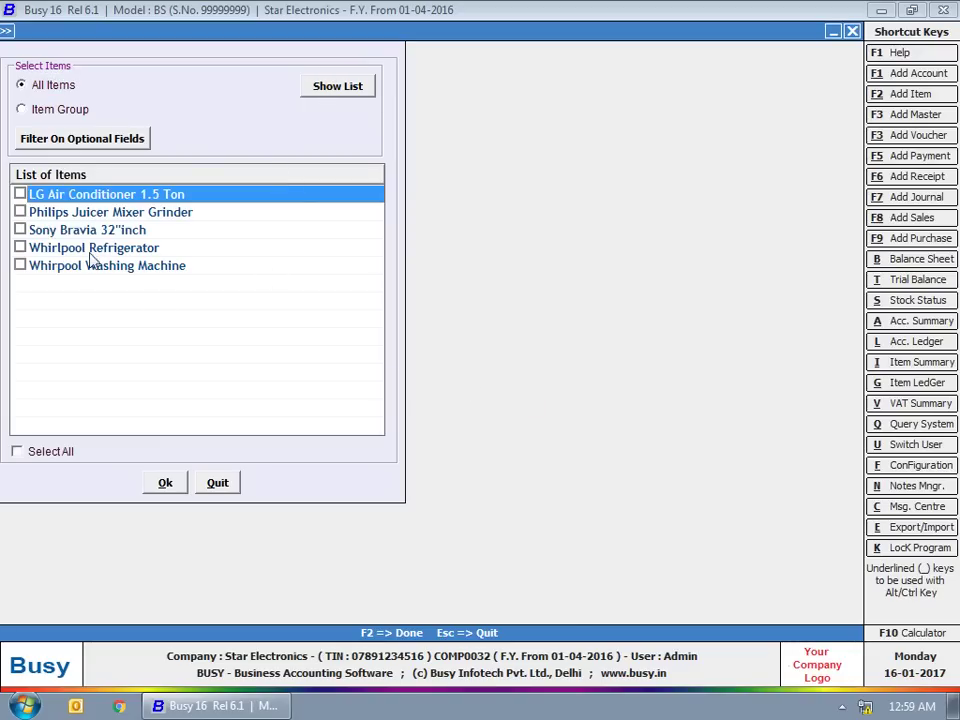
click(20, 193)
click(20, 248)
click(163, 483)
Step: Preview the Item Format labels, then close the preview and the label printing options
click(247, 153)
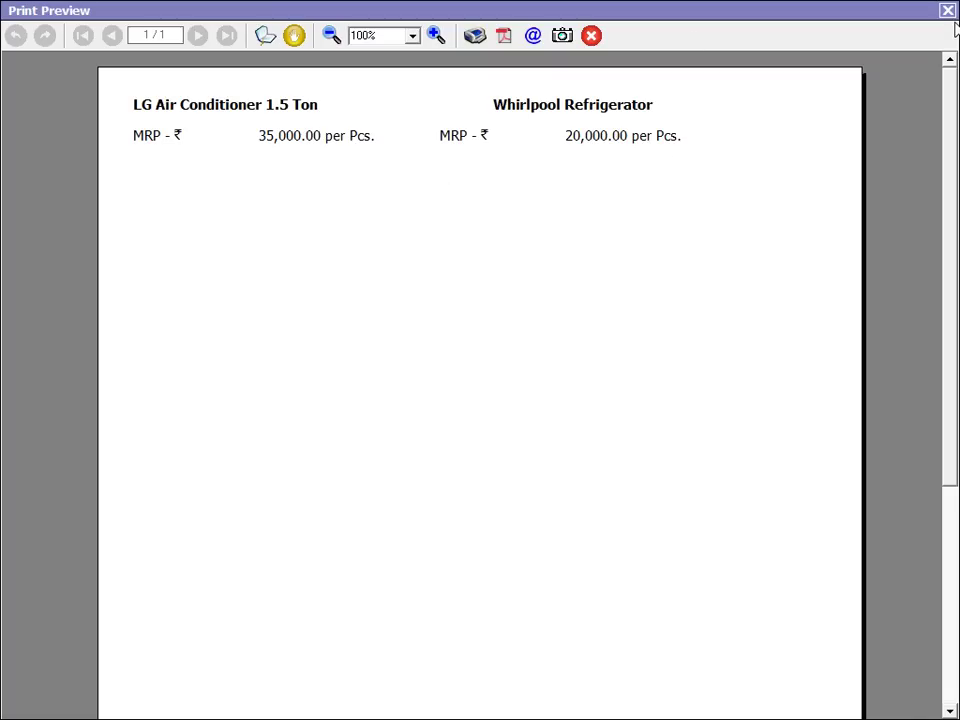
click(950, 12)
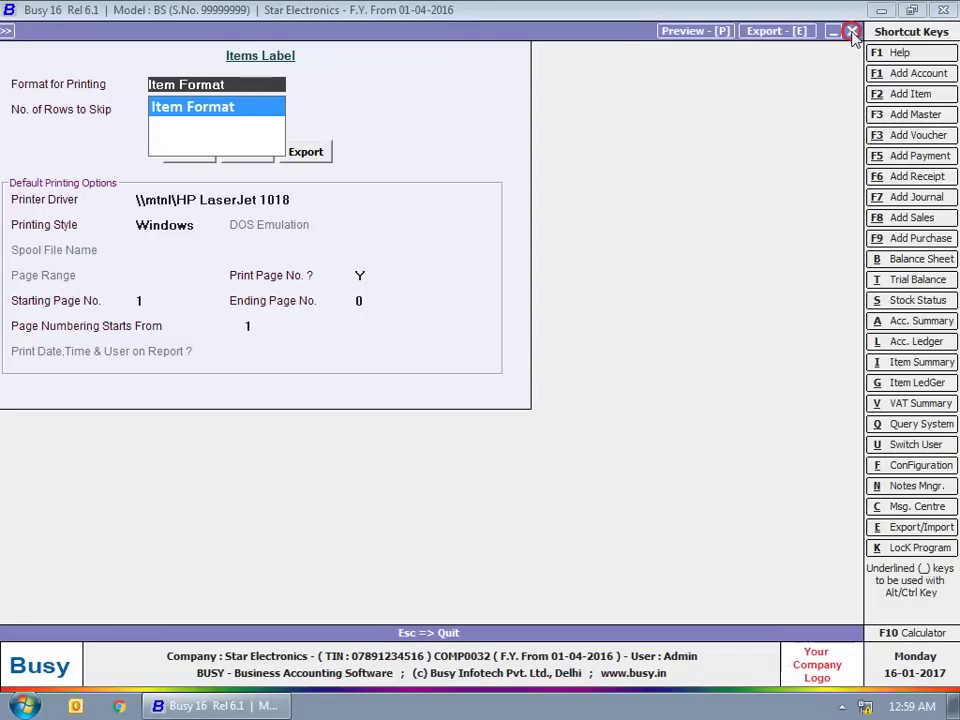
click(850, 29)
key(Escape)
key(Escape)
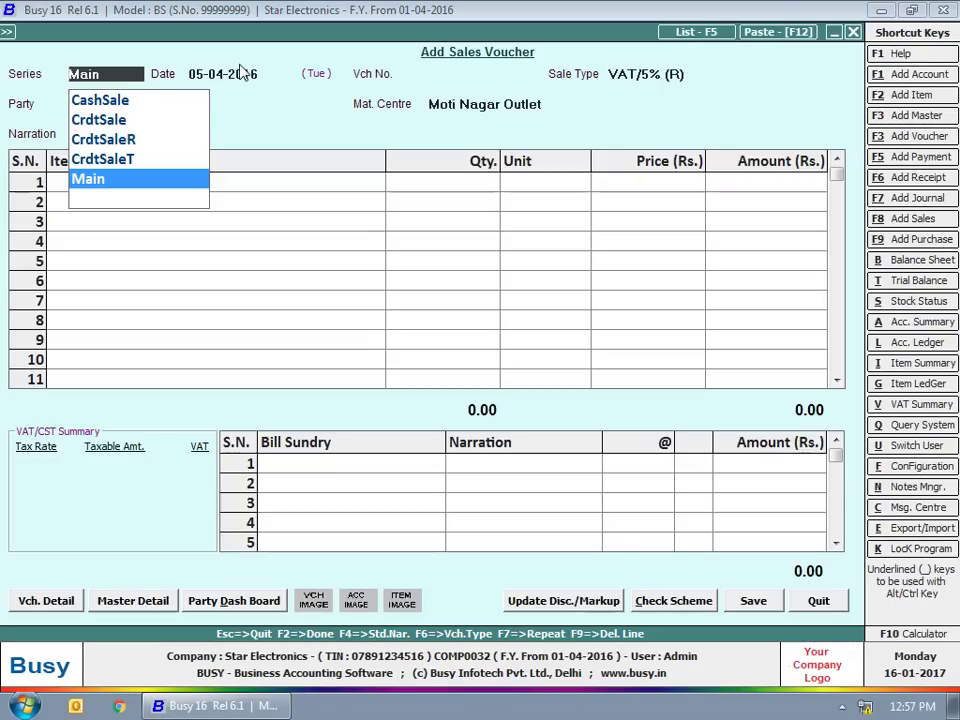
Step: Start the sales voucher with series CashSale, sale type VAT/12.5% (R) and the default date
text(ca)
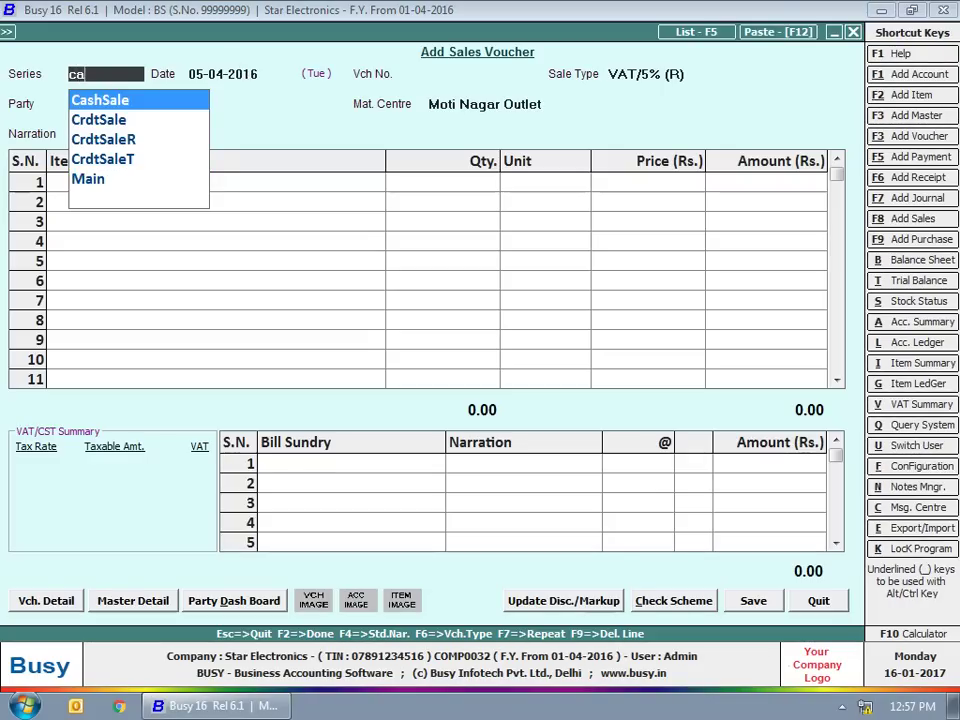
key(Return)
key(Return)
key(Return)
text(vat)
key(Down)
key(Down)
key(Down)
key(Down)
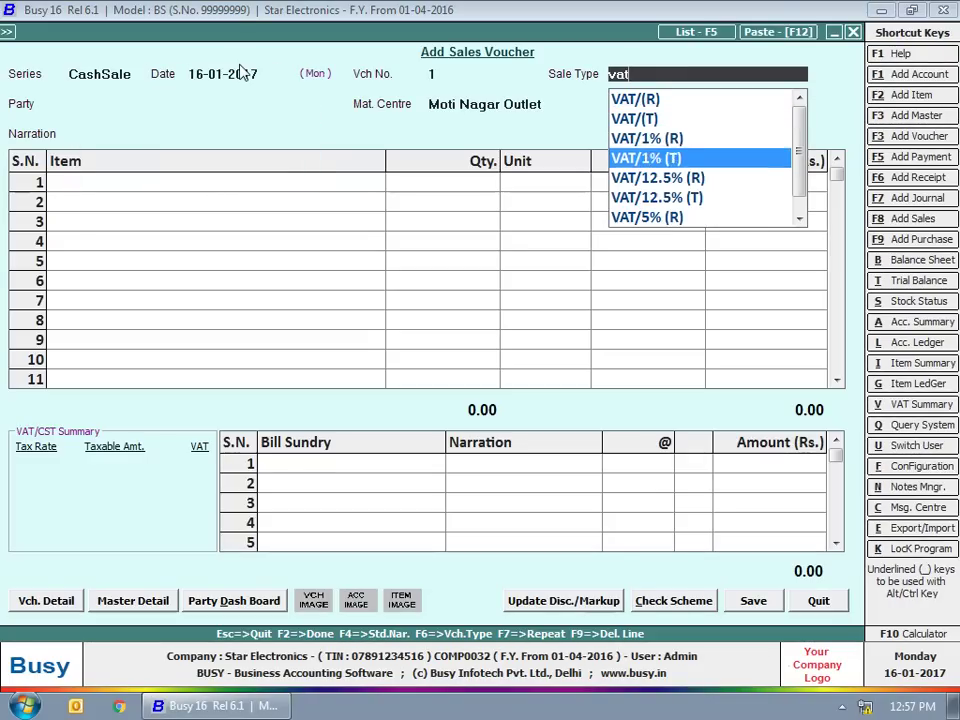
key(Return)
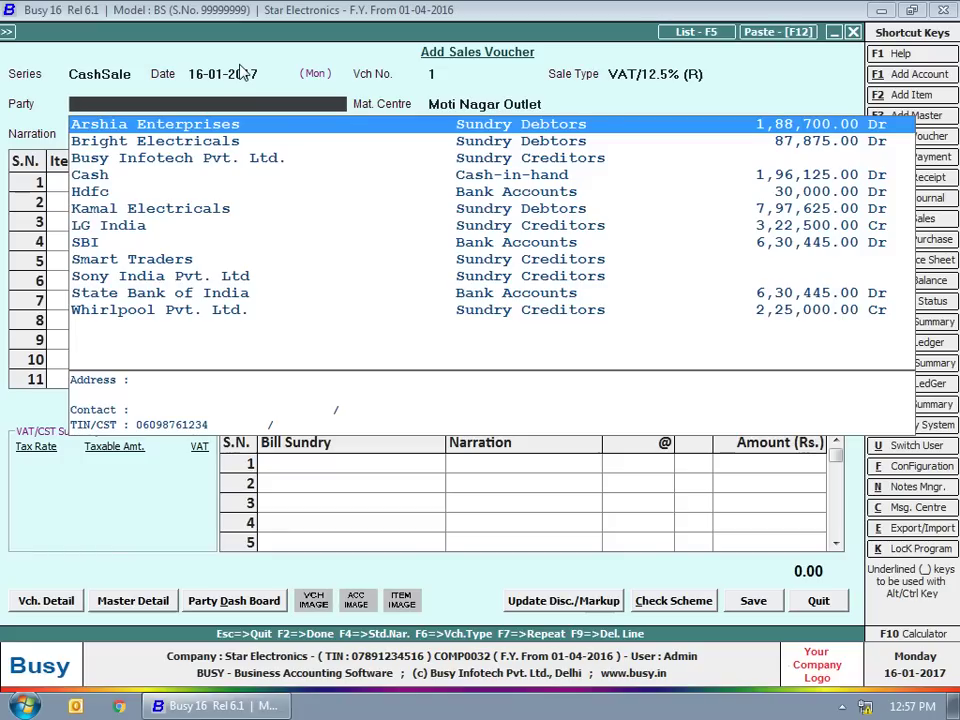
Step: Choose Cash as the party and enter the customer's name, mobile number and e-mail
text(cas)
key(Return)
text(Rohit)
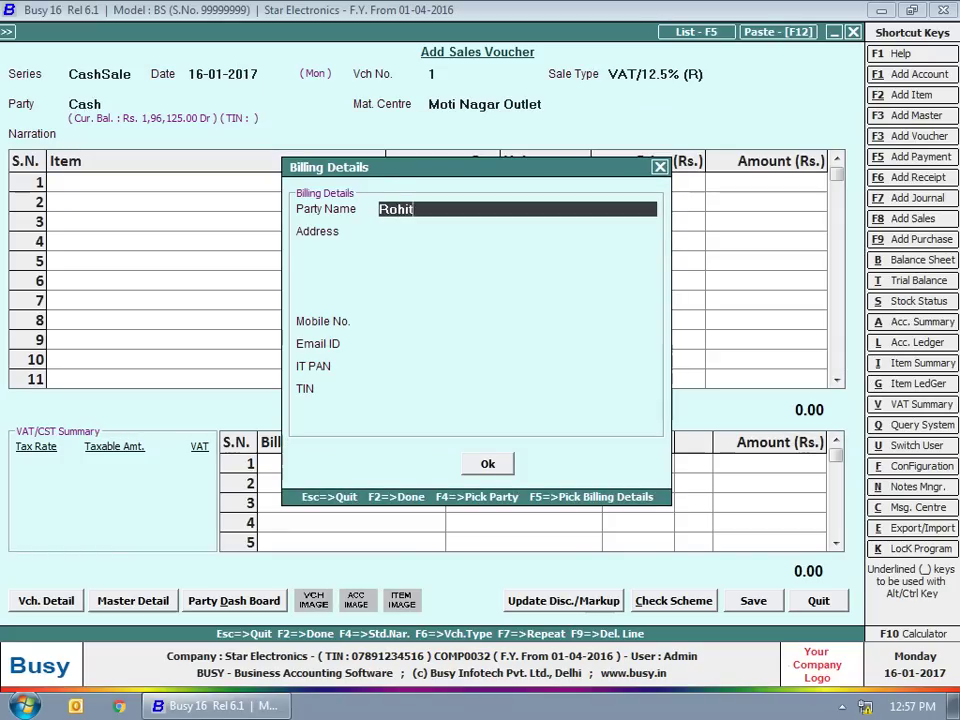
key(Return)
key(Return)
key(Return)
key(Return)
key(Return)
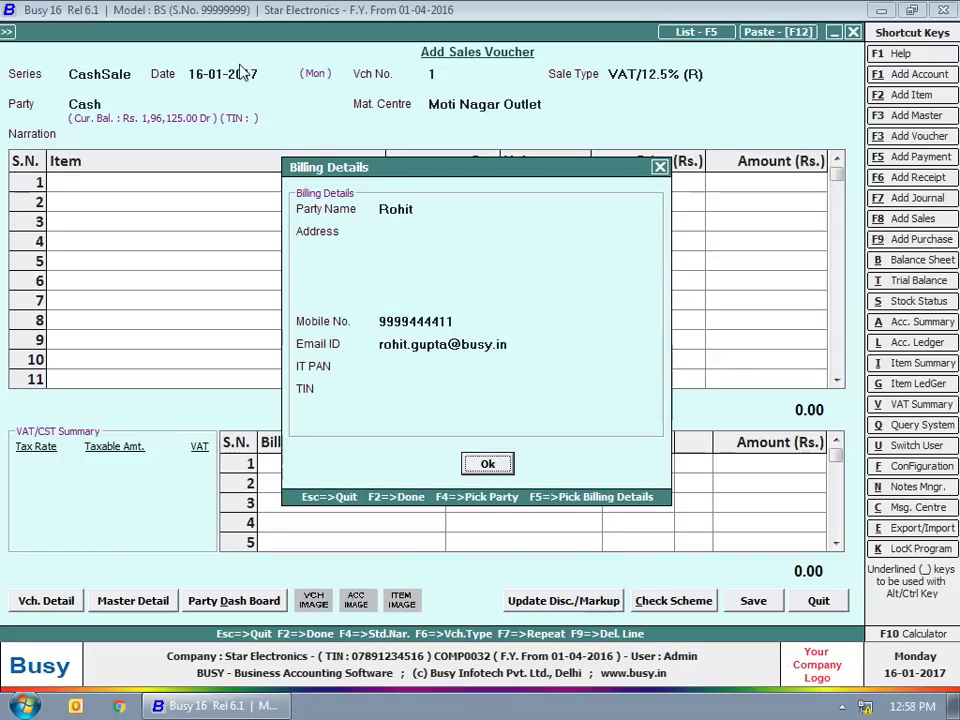
key(Return)
key(Return)
Step: Enter 200 bonus points and add one LG Air Conditioner 1.5 Ton at 10% discount
key(Return)
key(Return)
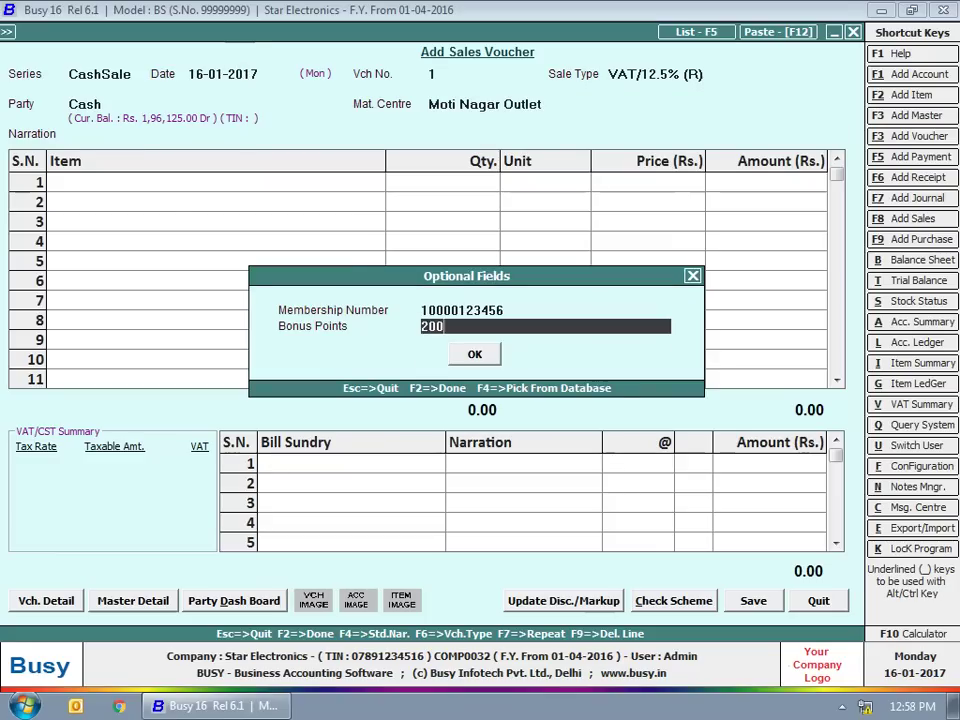
text(200)
key(Return)
key(Down)
key(Return)
key(Return)
key(Return)
key(Return)
key(Return)
key(Return)
text(window)
key(Return)
text(1)
key(Return)
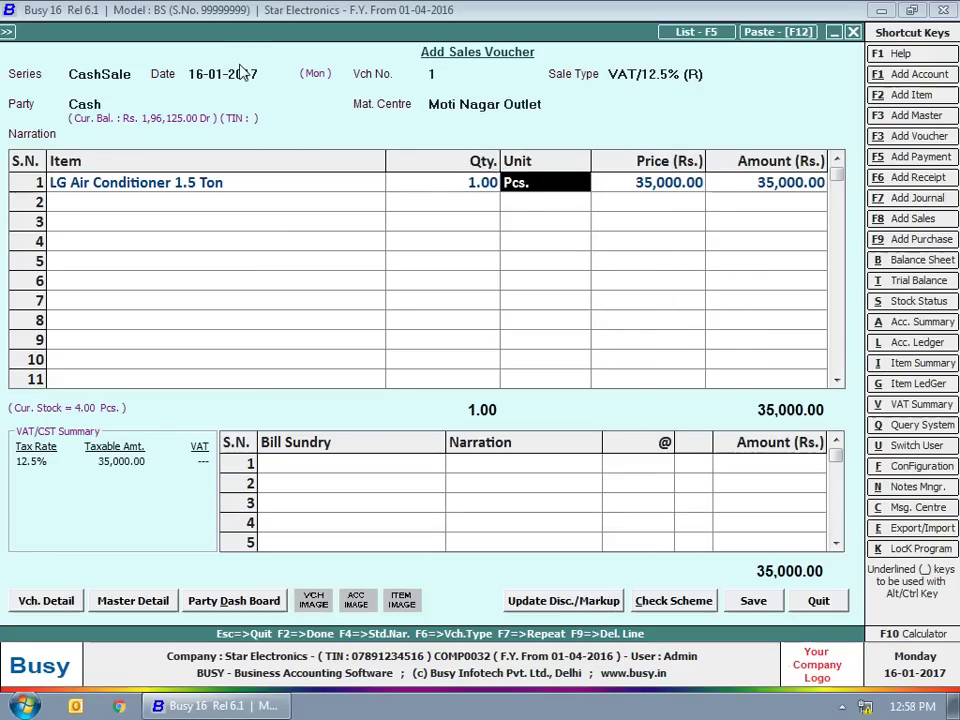
key(Return)
text(10)
key(Return)
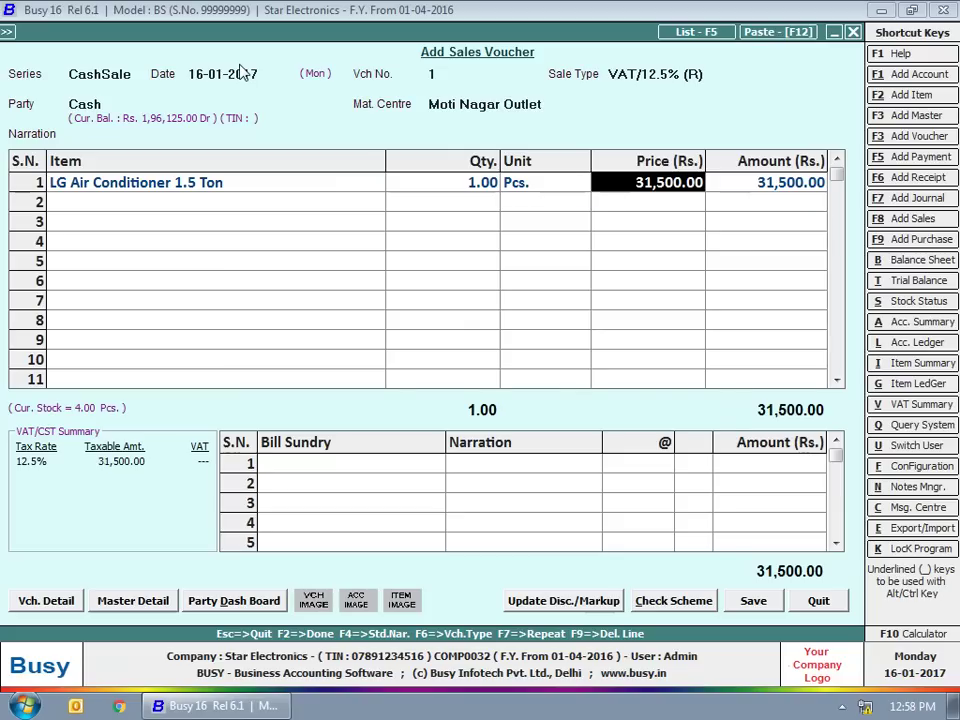
Step: Add VAT as a bill sundry with 0 round-off, save the voucher and accept invoice printing
key(Return)
key(Return)
key(Return)
text(vat)
key(Return)
key(Return)
key(Return)
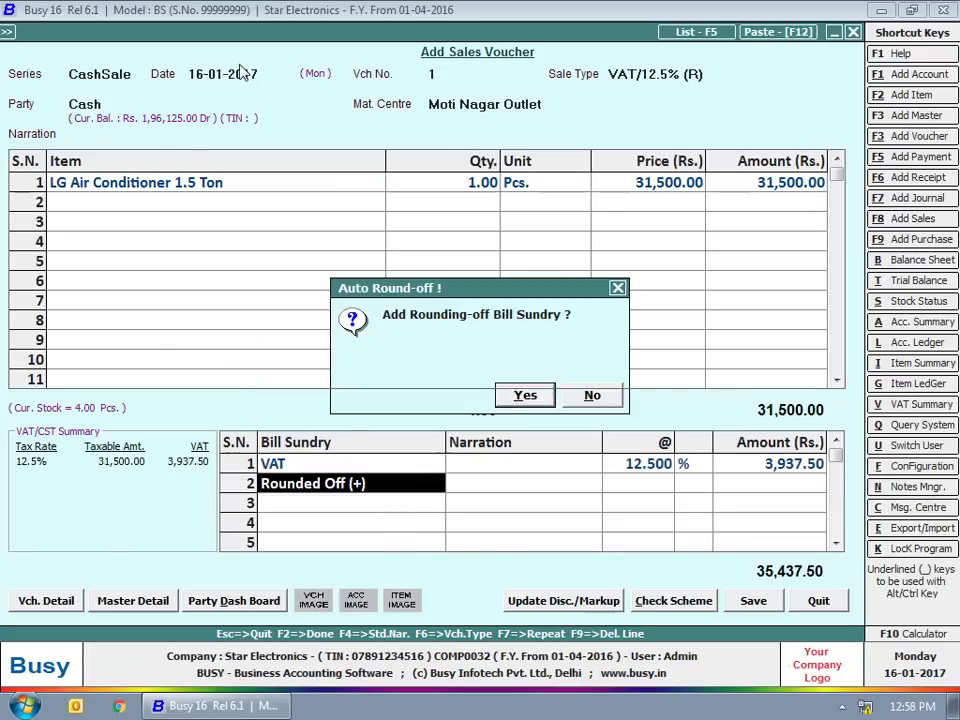
key(Return)
key(Return)
text(0)
key(Return)
key(F2)
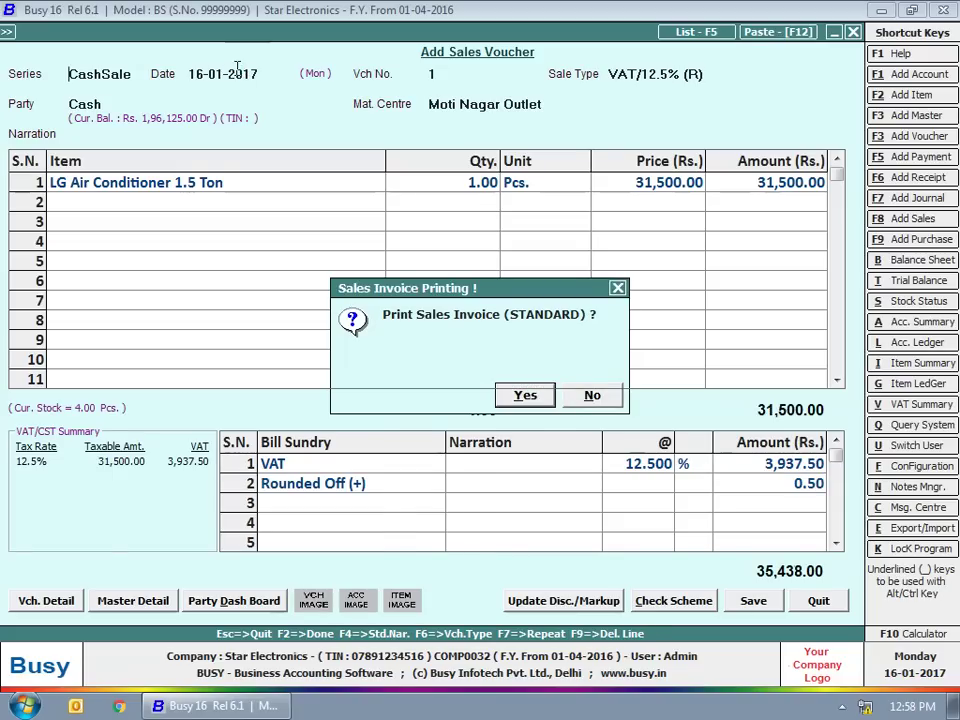
key(Return)
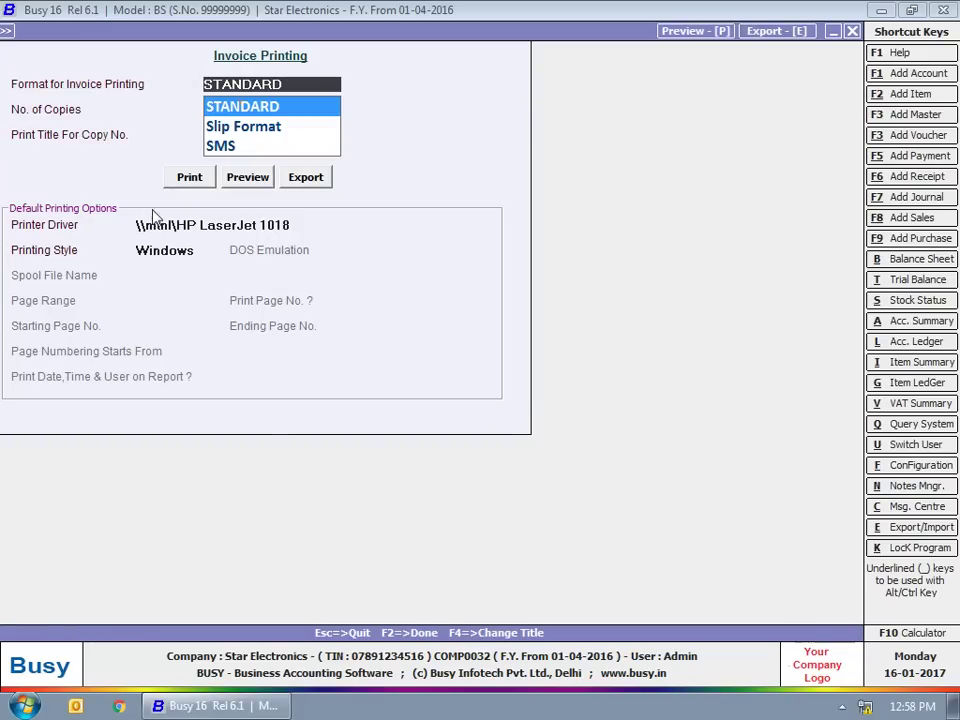
Step: Preview the new sale's invoice in the STANDARD format and close the preview
click(279, 136)
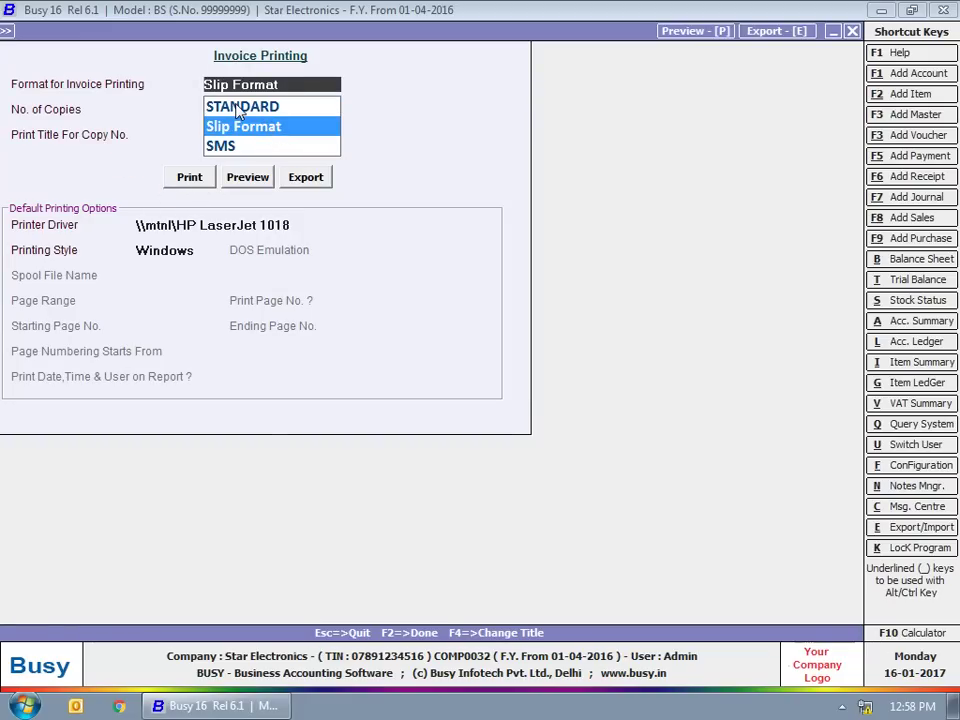
click(239, 108)
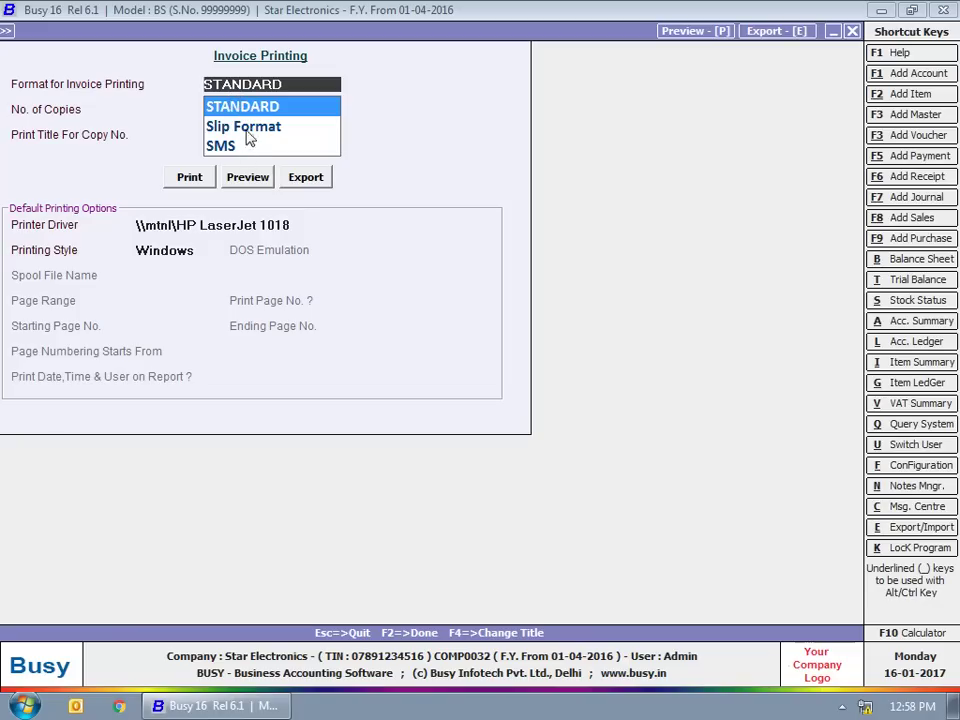
click(241, 177)
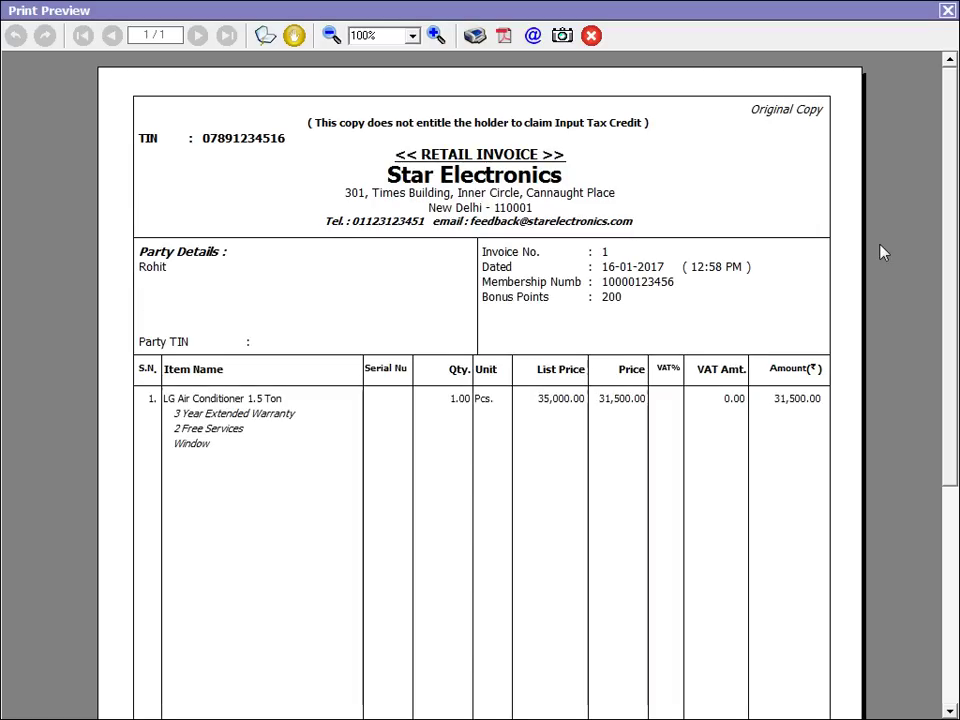
key(Escape)
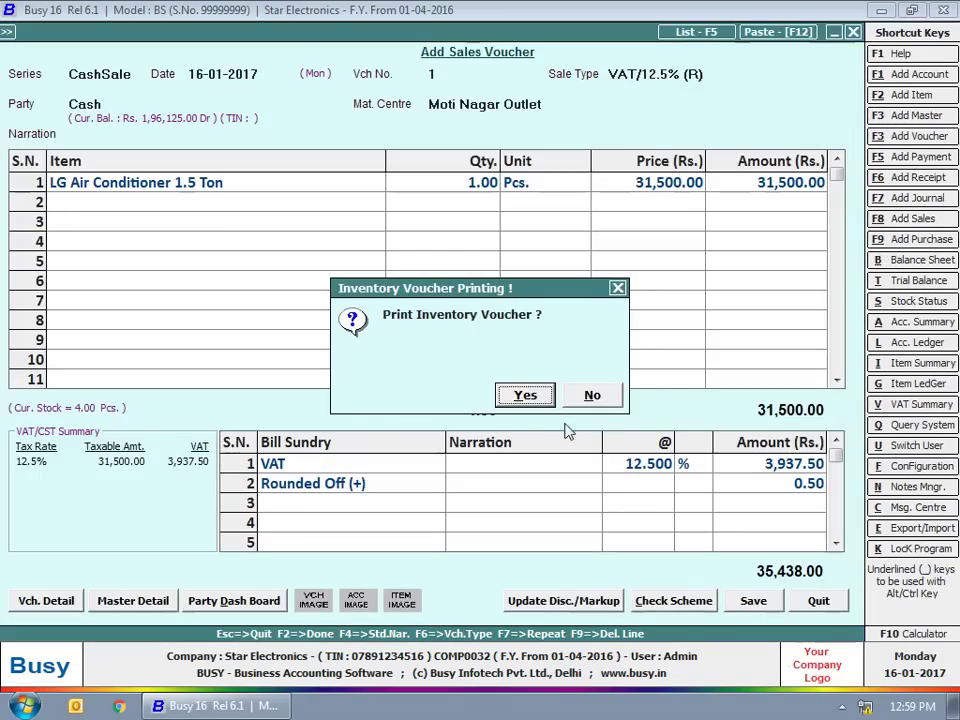
Step: Decline further printing, close the blank sales voucher, and open the Print Utilities documents list
key(n)
key(n)
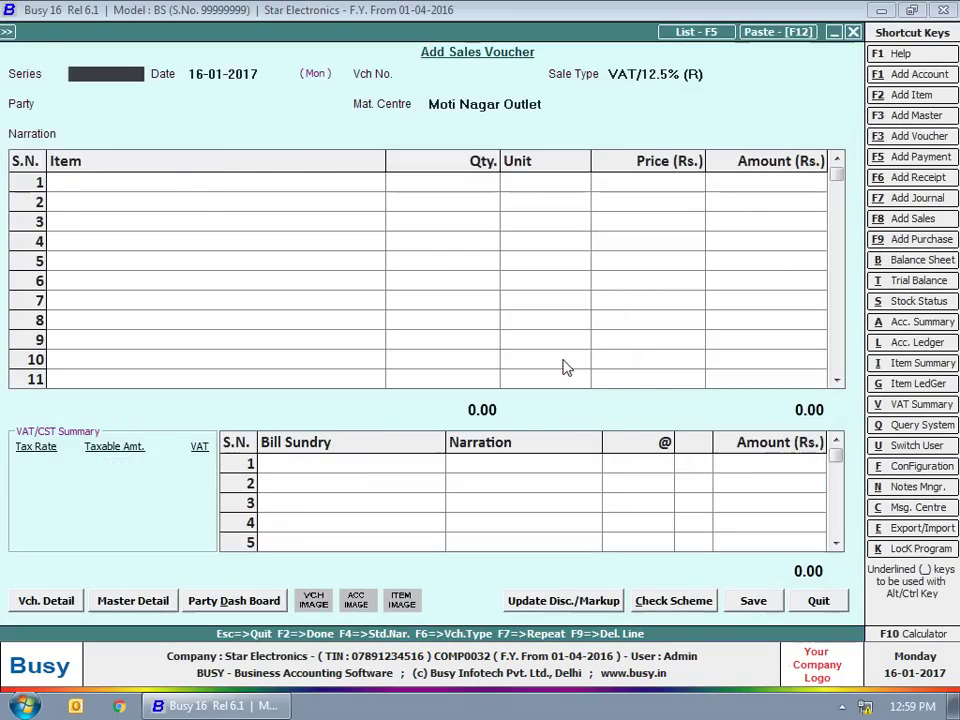
key(Escape)
key(Escape)
click(345, 30)
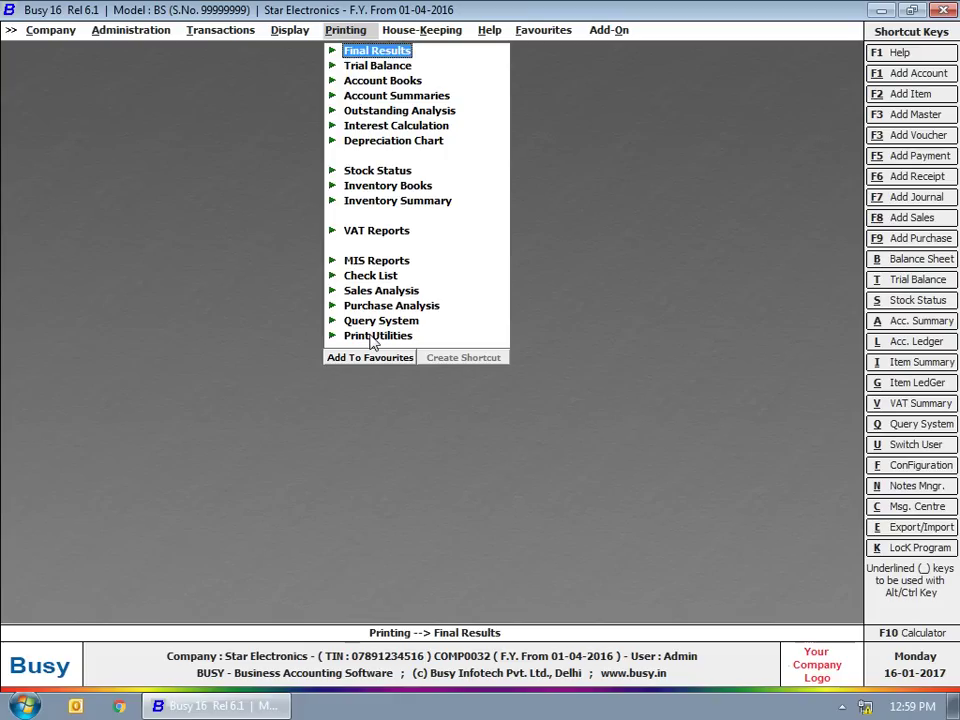
click(375, 337)
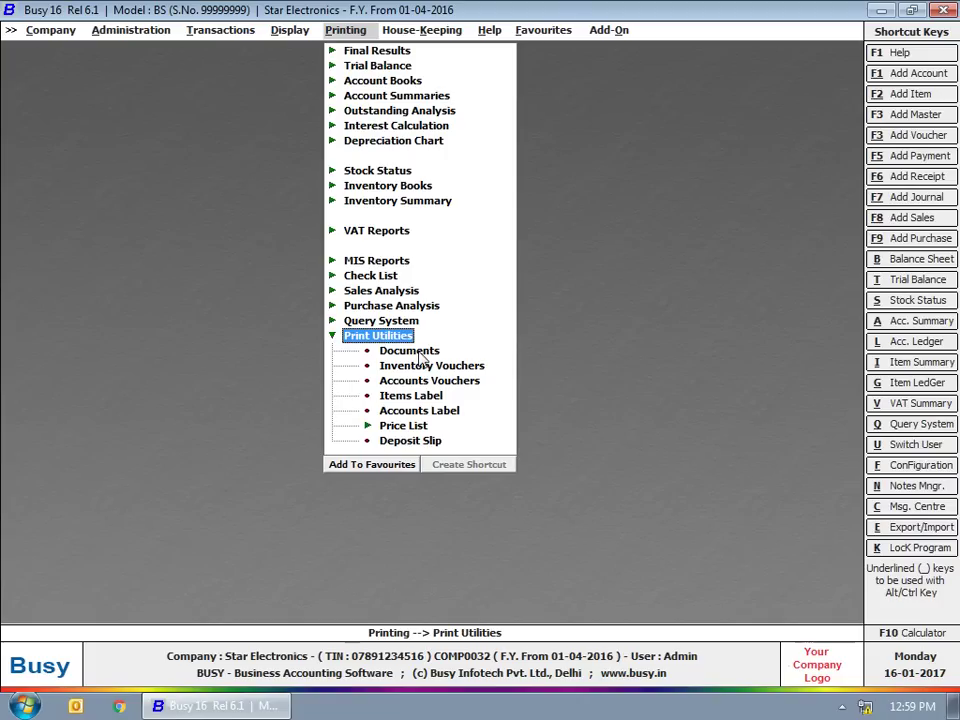
click(420, 354)
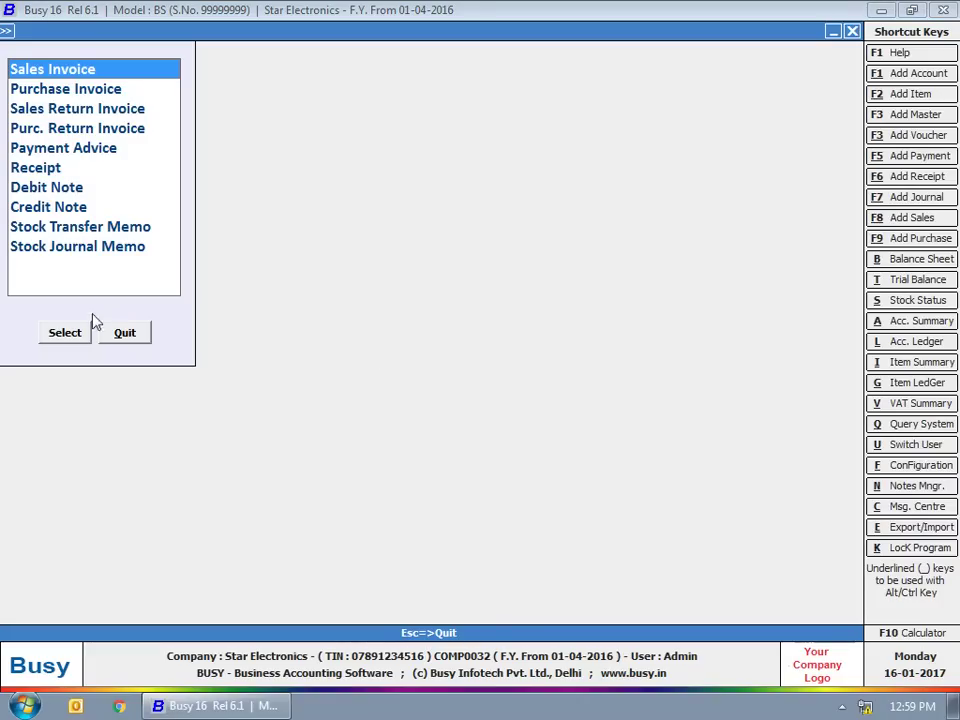
Step: Preview sales invoices date-wise for all parties in Slip Format
click(70, 333)
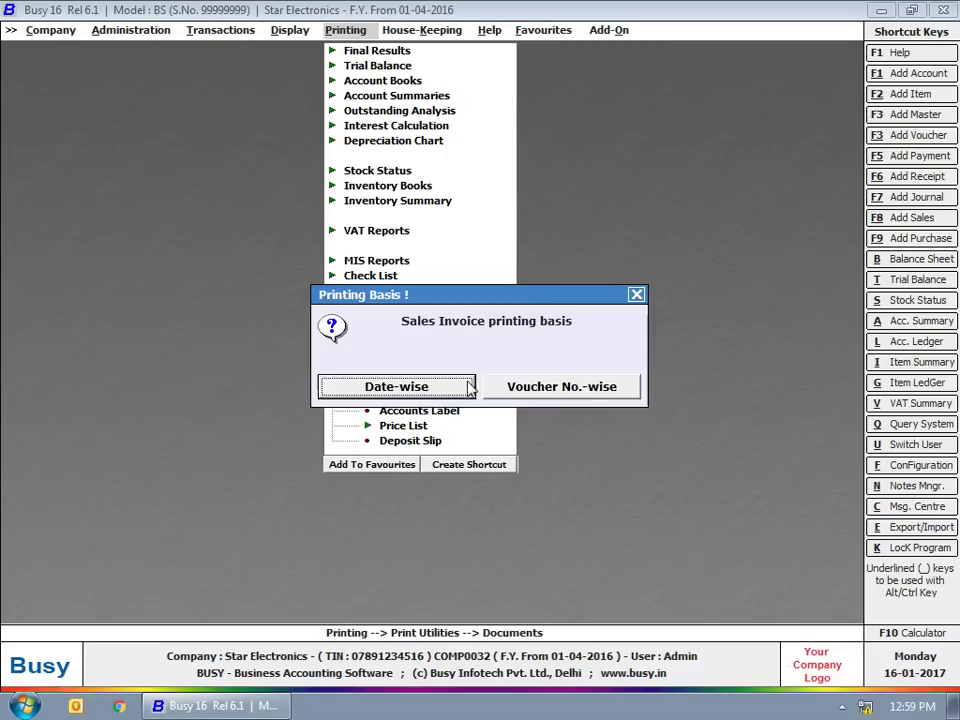
click(428, 389)
click(391, 386)
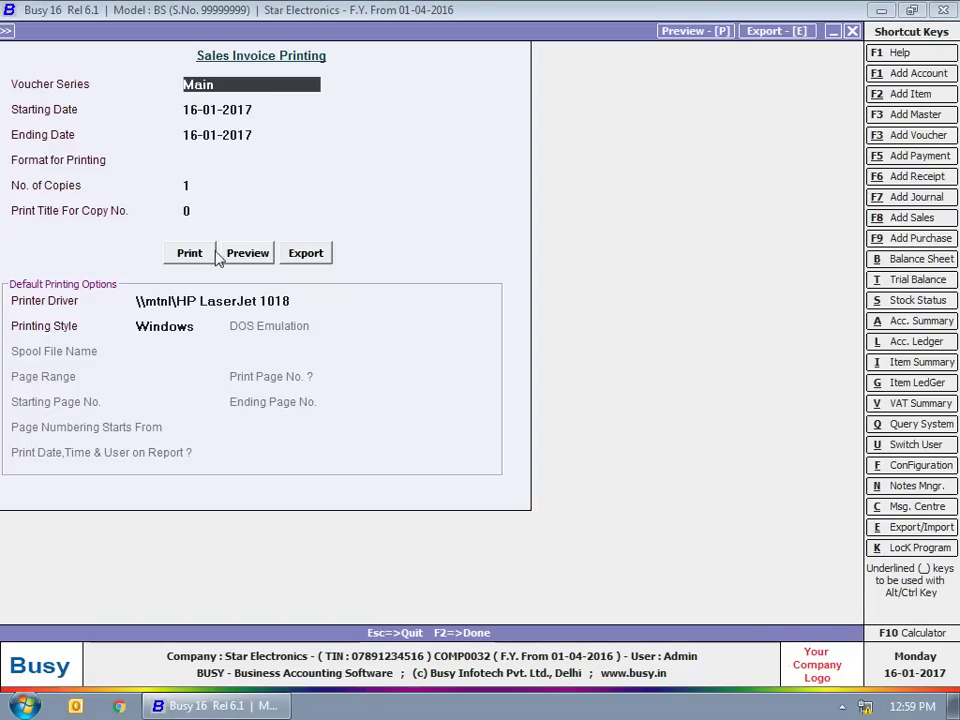
key(Return)
key(Return)
key(Return)
key(Down)
key(Return)
key(Up)
key(Return)
key(Return)
key(Return)
key(Right)
key(Return)
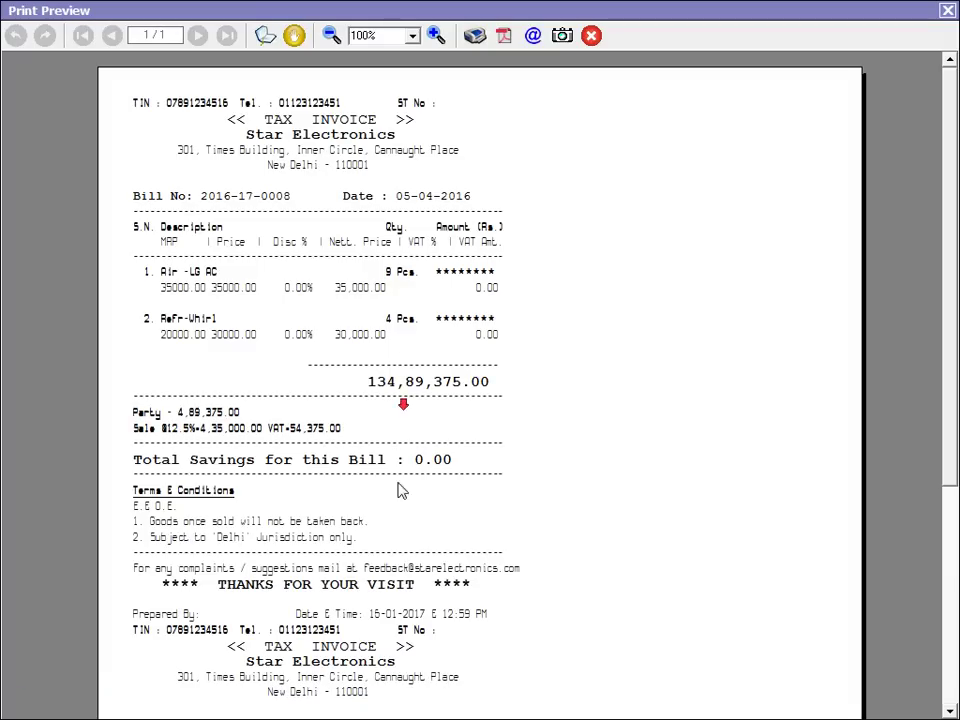
Step: Scroll through the slip-format invoice preview, then close it and the invoice printing prompts
drag(954, 345, 939, 214)
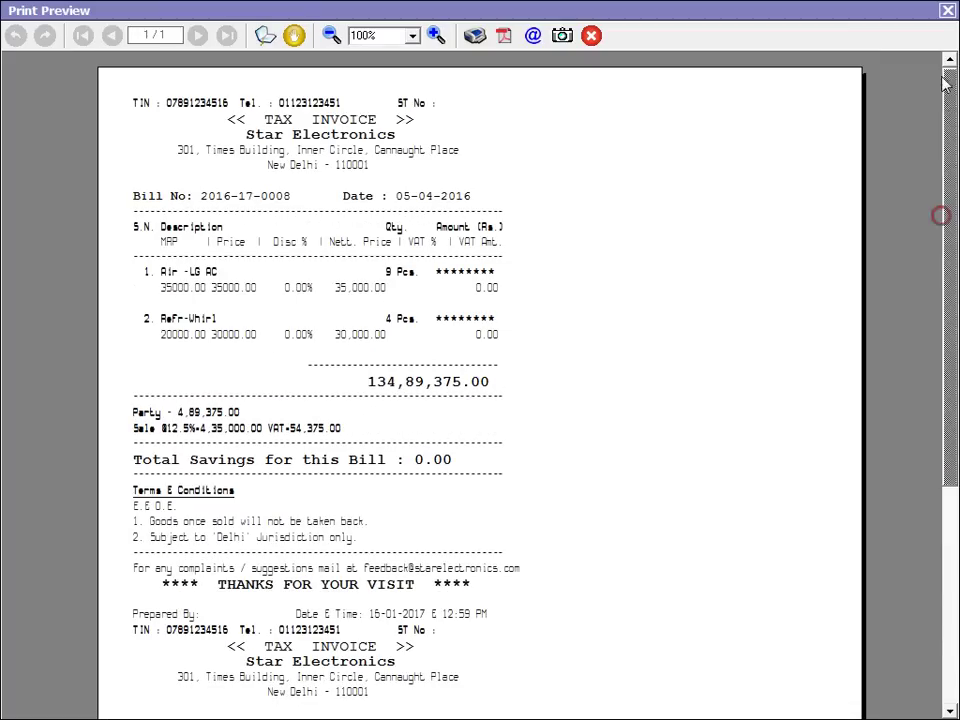
click(947, 11)
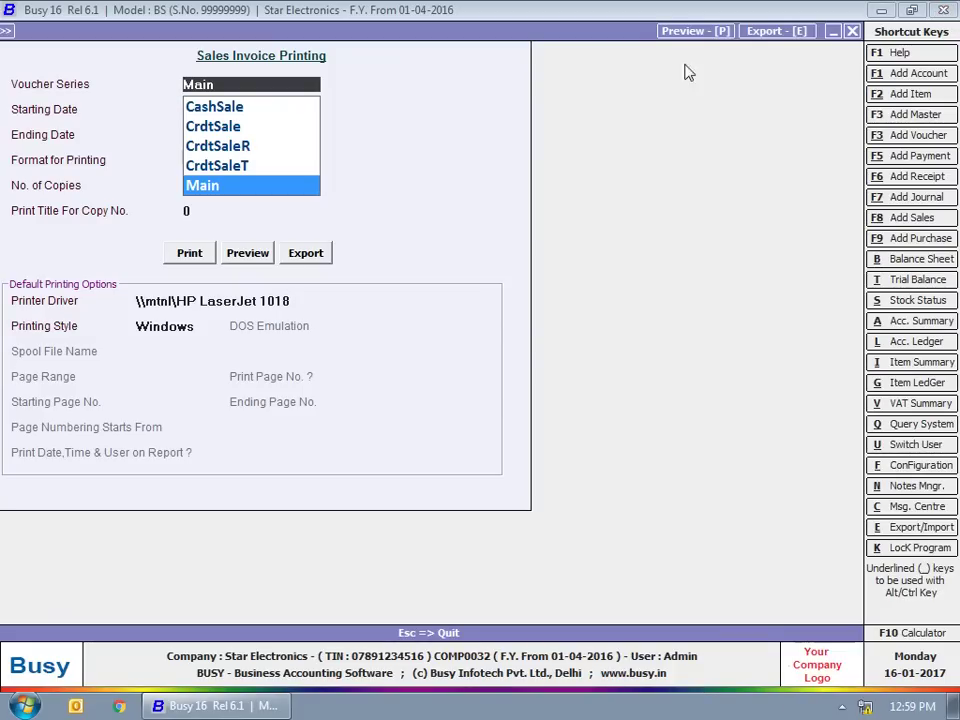
click(852, 31)
click(671, 295)
click(634, 295)
Step: Preview Payment Advices date-wise for all parties in the STANDARD format
click(426, 354)
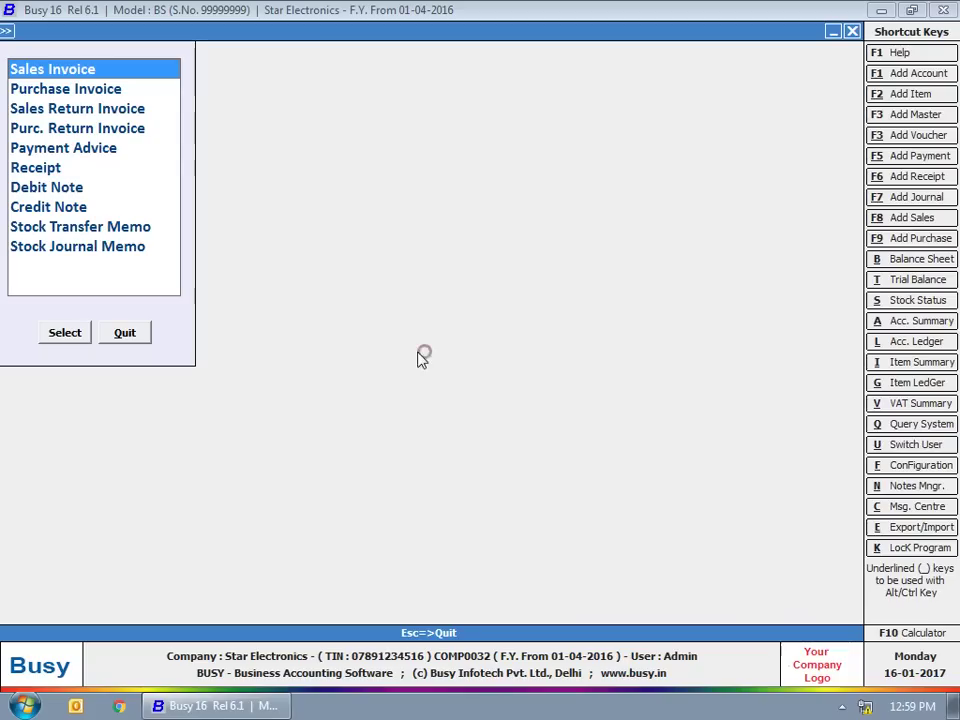
click(47, 149)
click(65, 333)
click(405, 384)
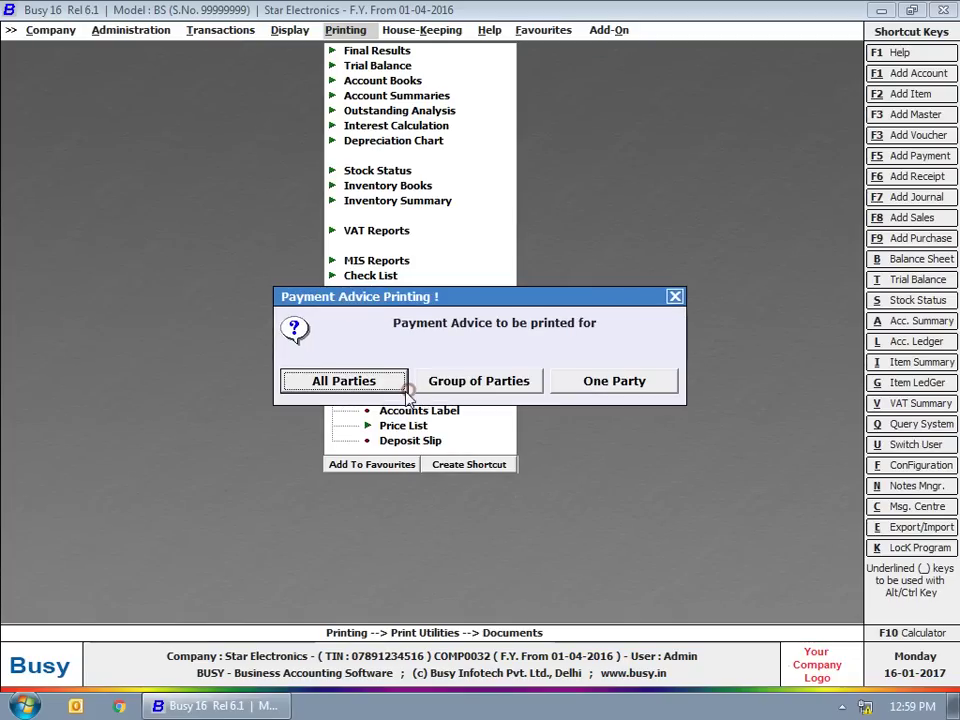
click(373, 380)
click(195, 162)
click(200, 188)
click(228, 250)
Step: Scroll the payment advice preview, close it and its prompts, and bring up inventory voucher types
scroll(949, 332, down, 5)
drag(953, 578, 951, 203)
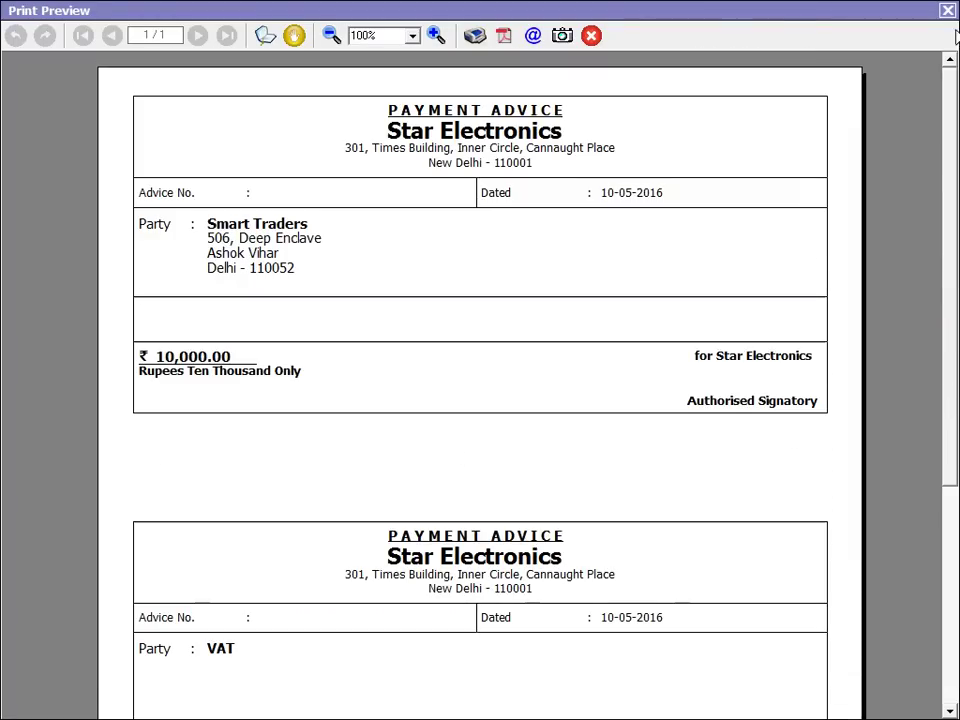
click(947, 10)
click(851, 31)
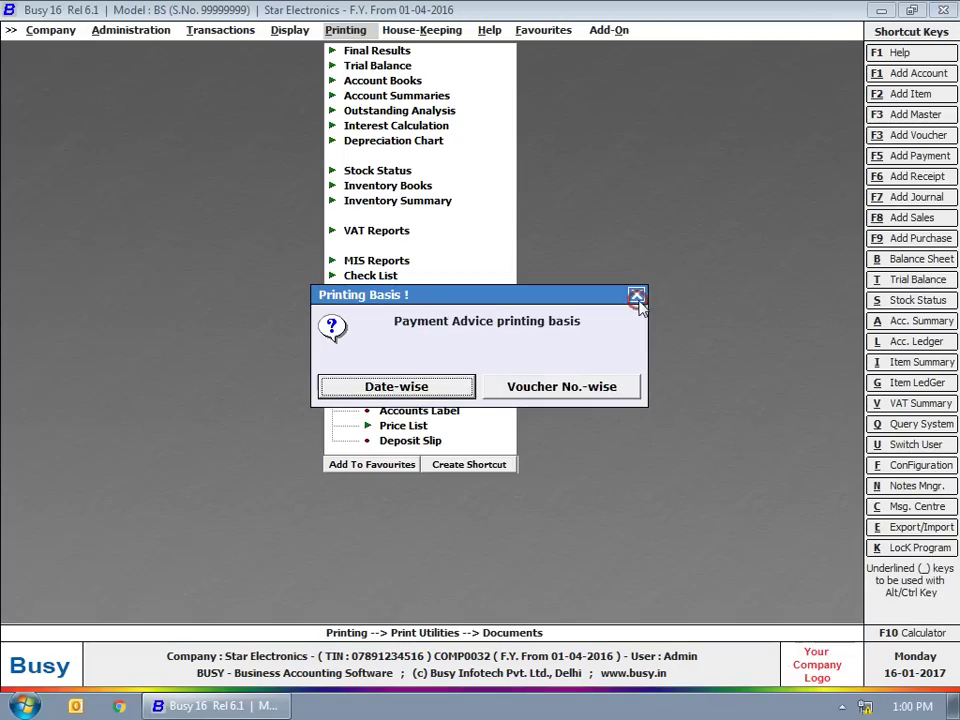
click(635, 291)
click(447, 366)
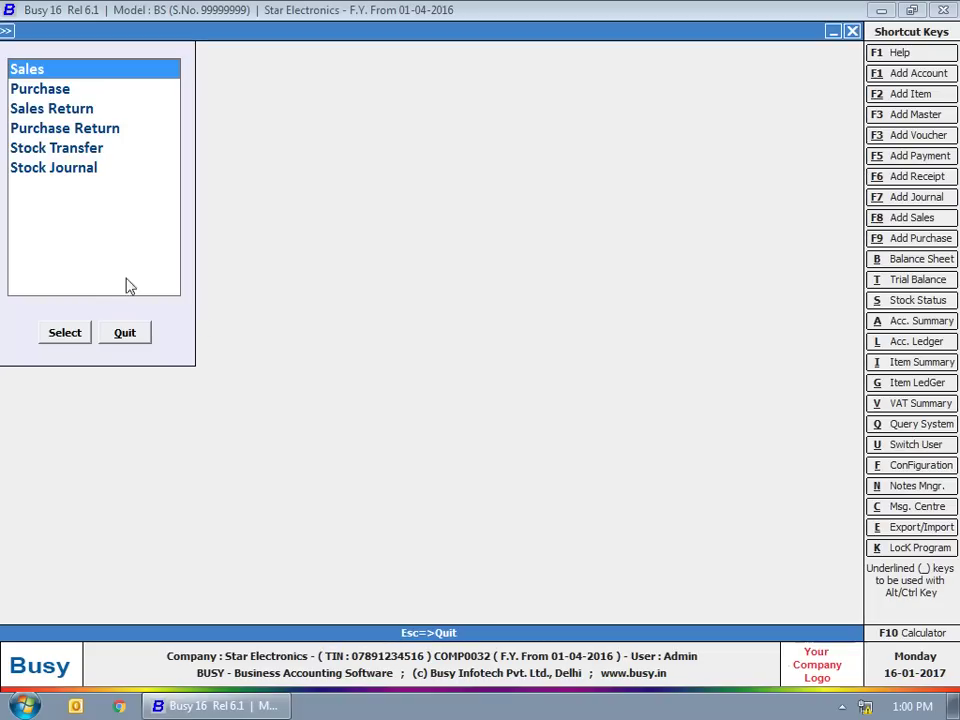
Step: Preview the purchase vouchers date-wise and scroll through the preview
click(47, 90)
click(72, 334)
click(385, 386)
click(238, 202)
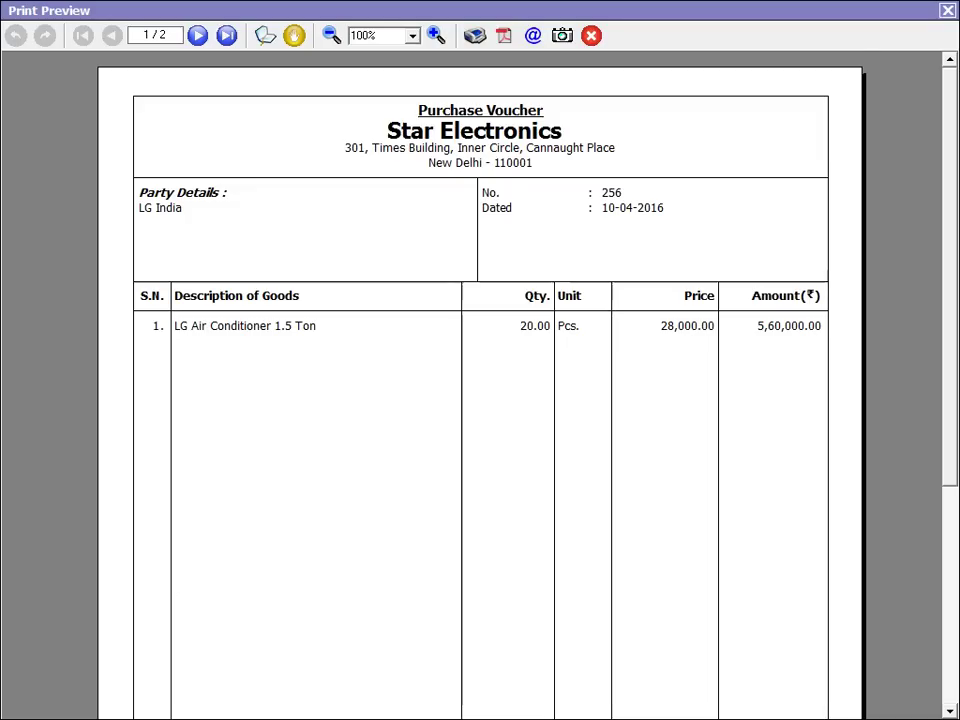
scroll(953, 467, down, 3)
scroll(955, 280, down, 1)
scroll(955, 280, up, 4)
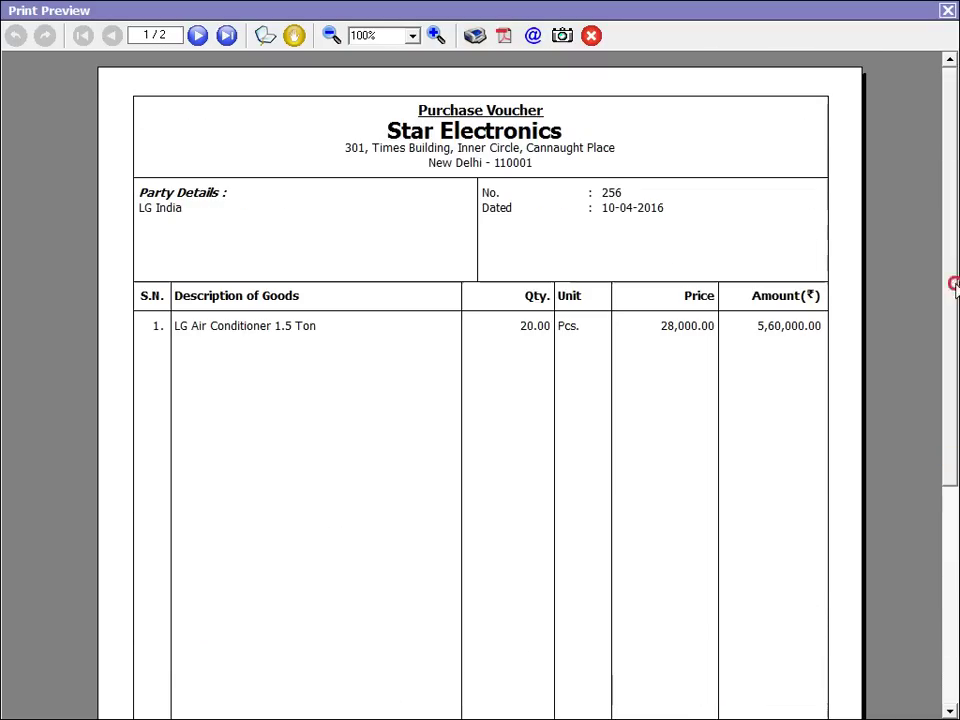
Step: Close the purchase voucher preview and prompts, then bring up the Items Label printing choices
click(952, 8)
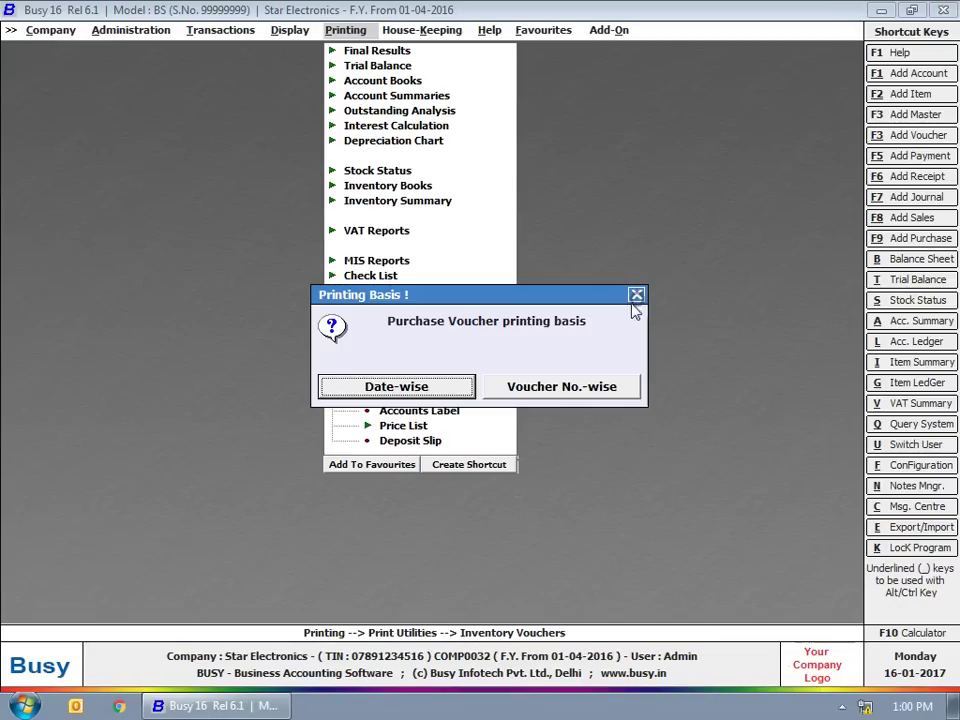
click(636, 297)
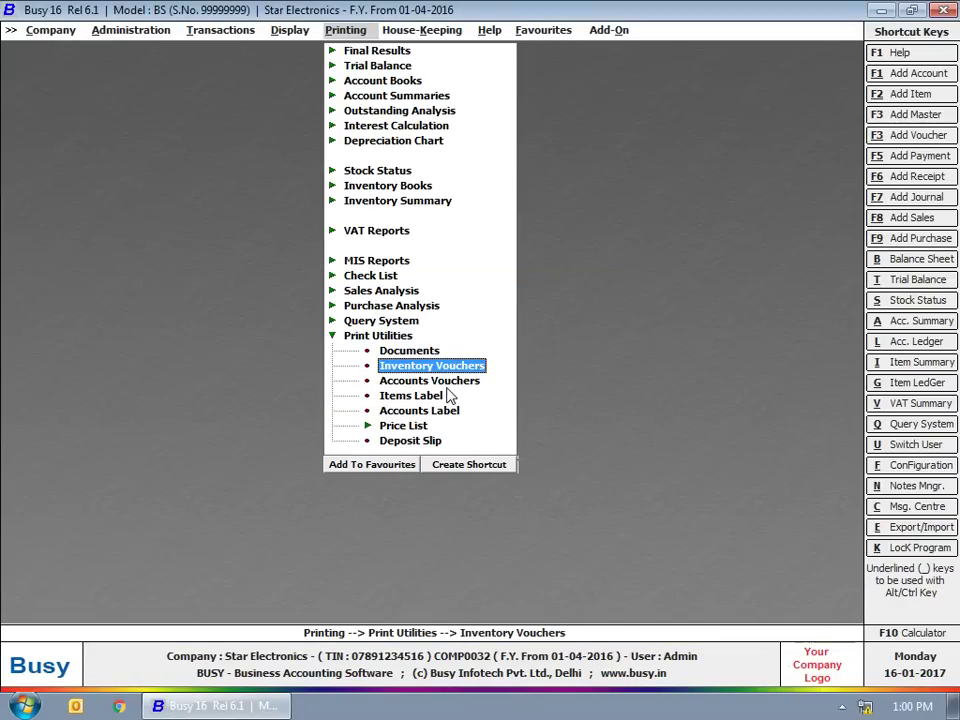
key(Return)
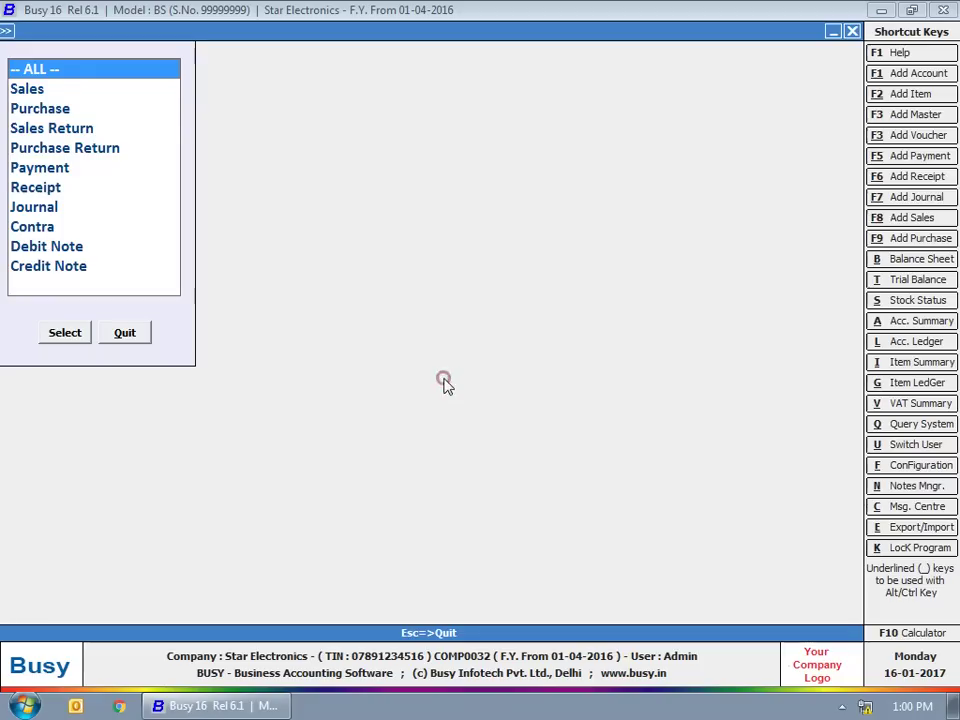
click(121, 334)
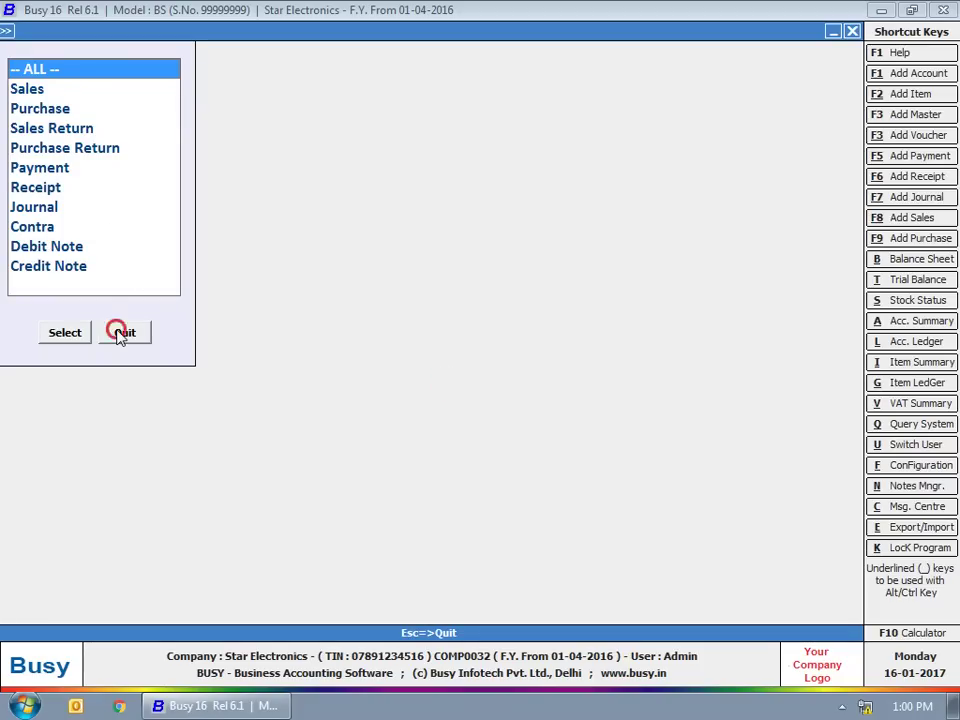
click(404, 397)
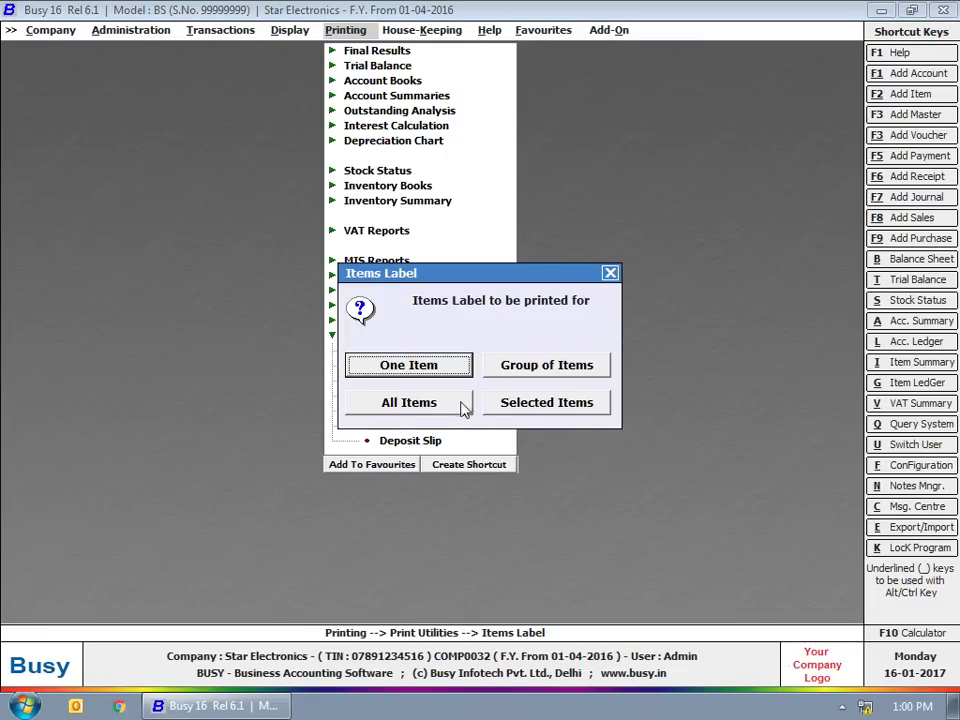
Step: Preview Item Format labels for all items except Whirlpool Washing Machine
click(463, 405)
click(353, 88)
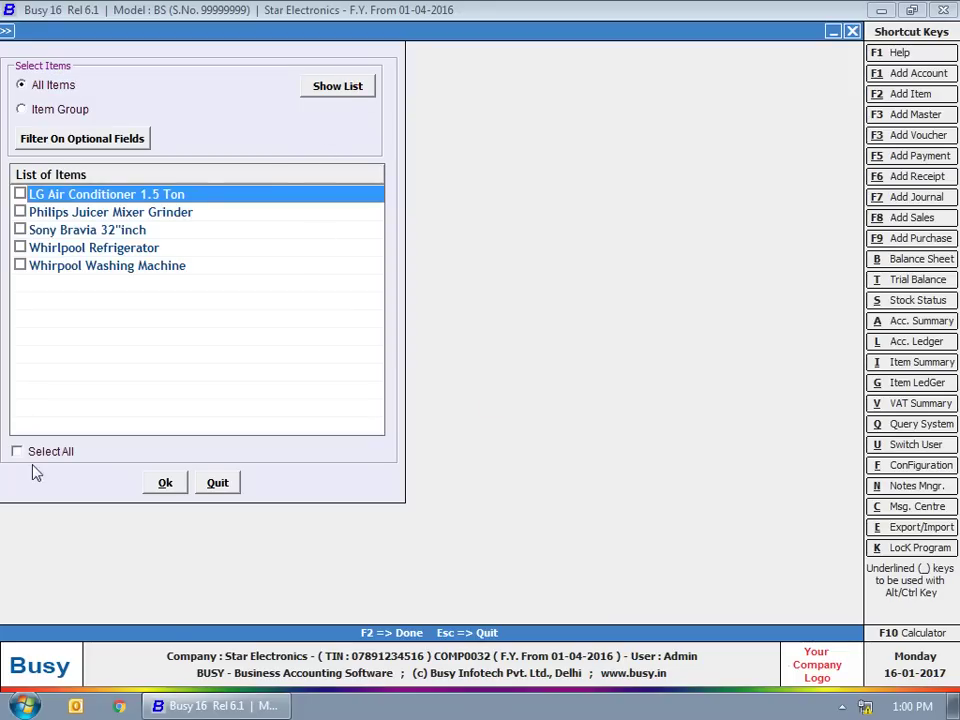
click(40, 451)
click(21, 266)
click(165, 482)
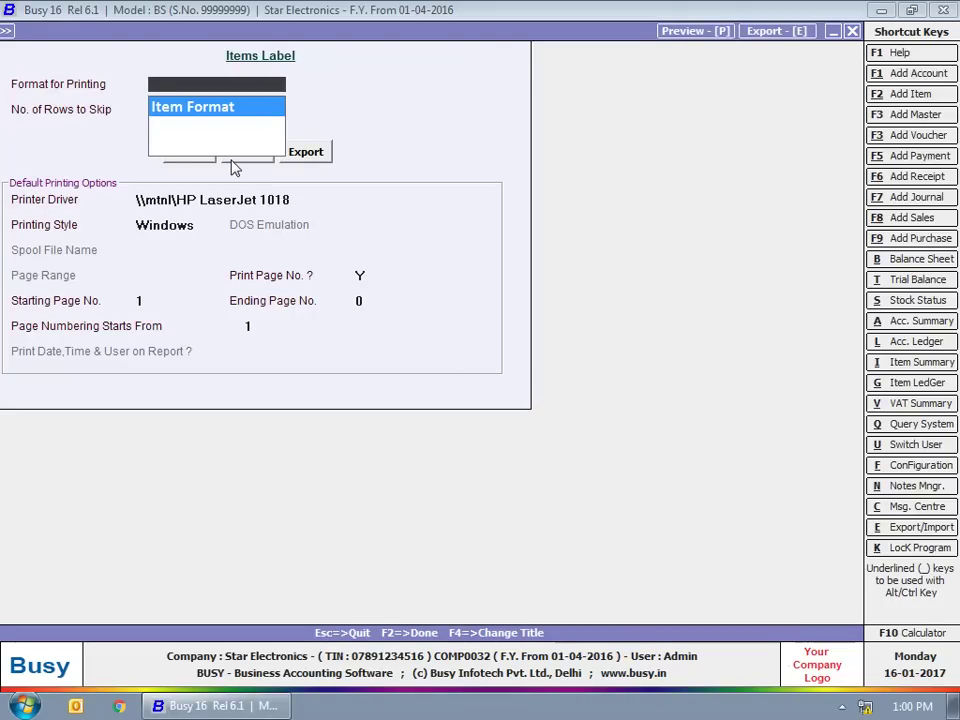
key(Return)
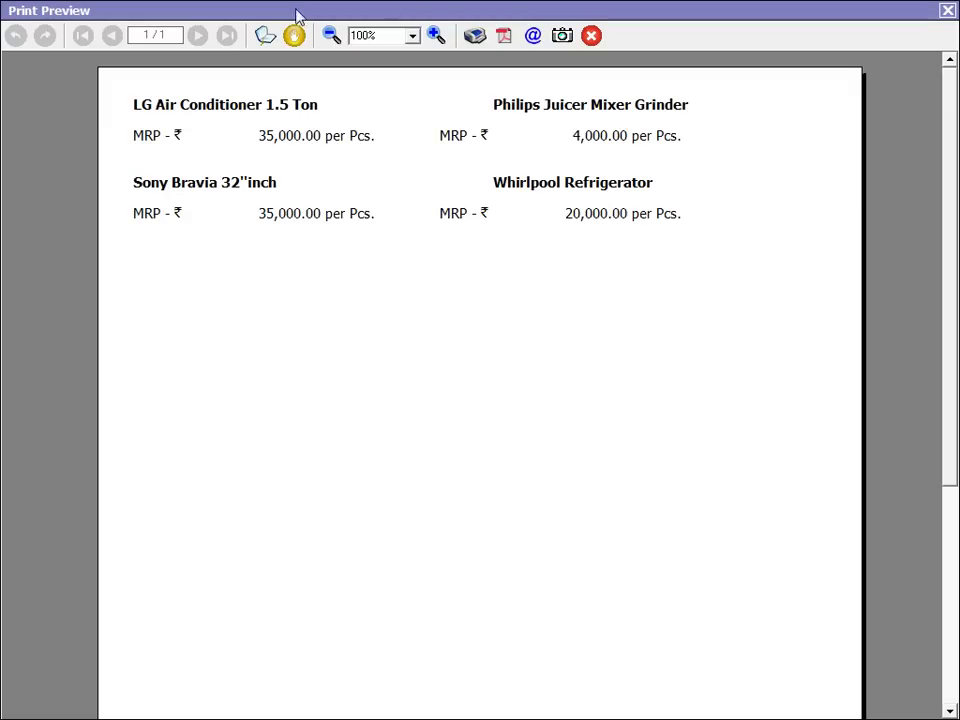
Step: Close the item labels preview and set up account labels for the Sundry Creditors group
click(947, 10)
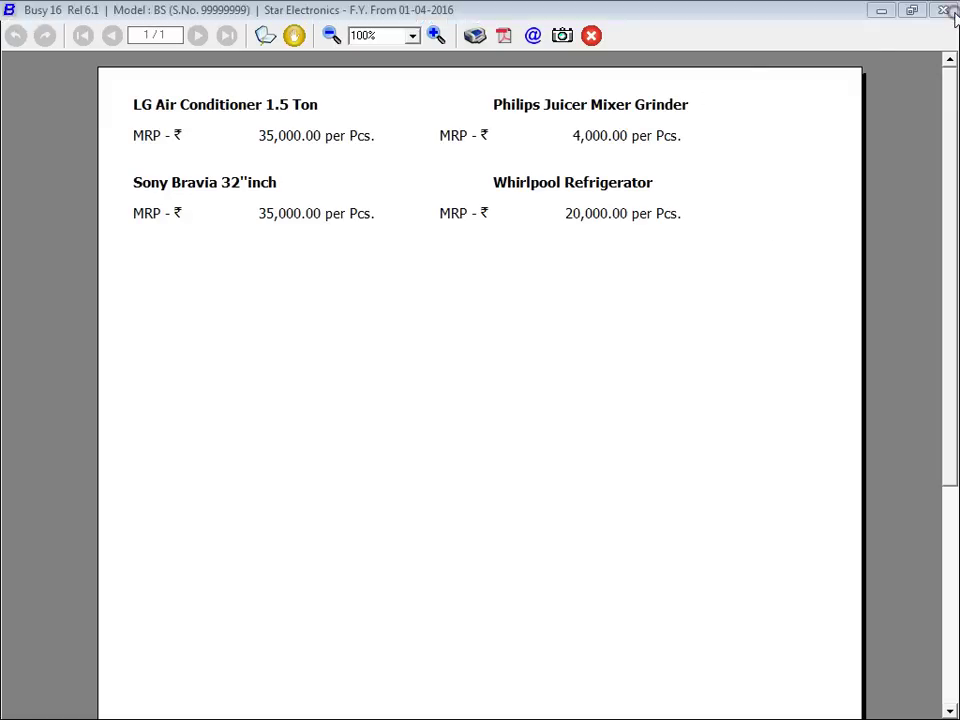
click(851, 33)
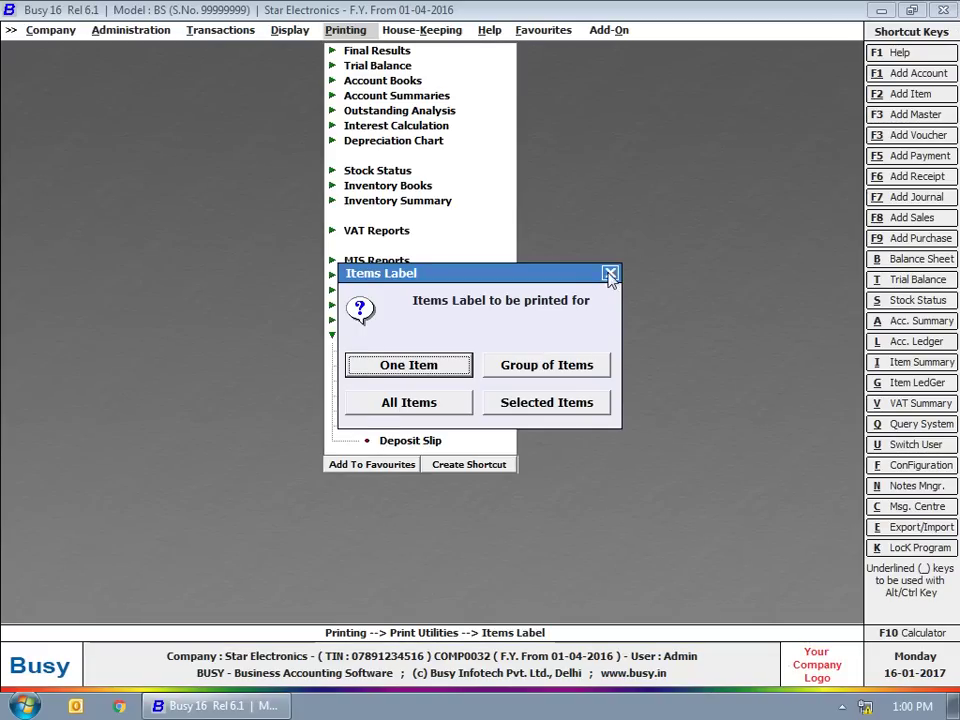
click(610, 274)
click(445, 411)
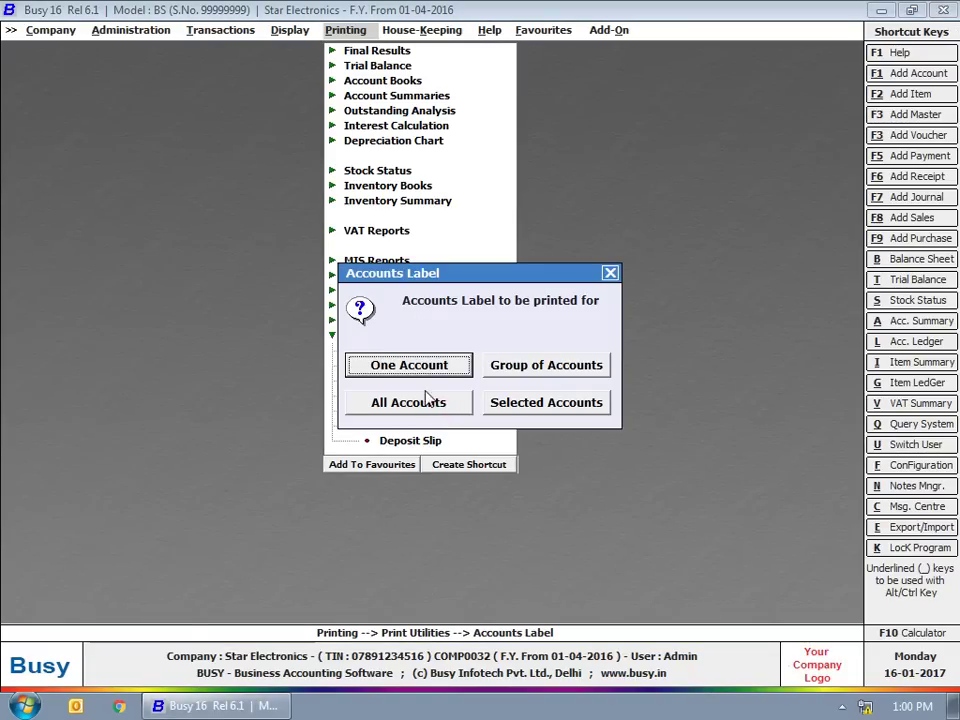
click(502, 366)
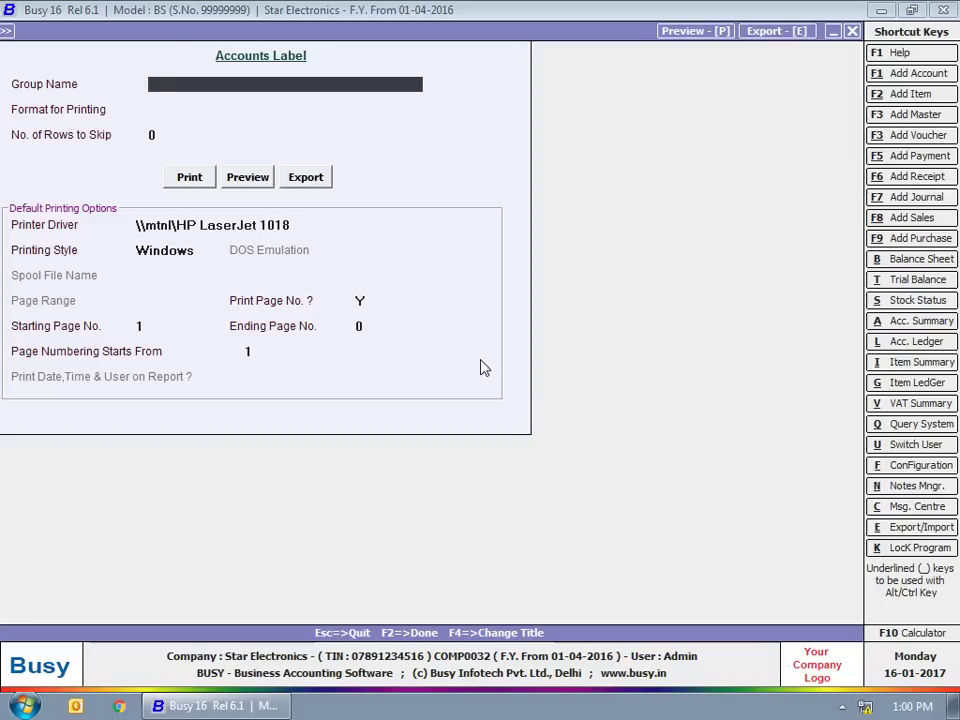
text(su)
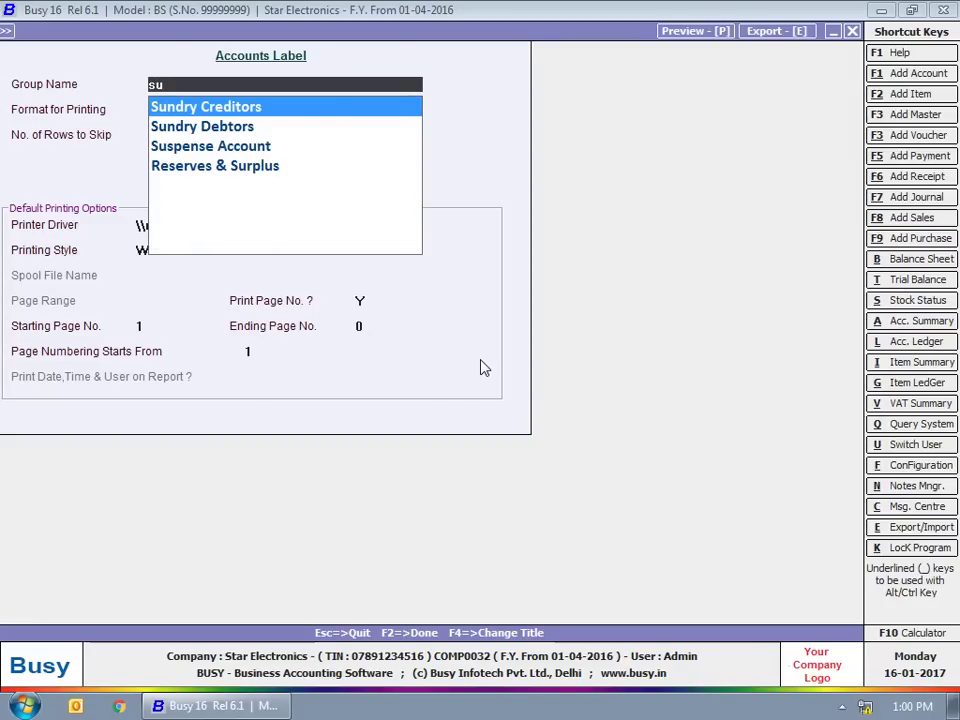
key(Return)
Step: Preview the Sundry Creditors account labels, then close the preview and label prompts
key(Return)
key(Return)
key(Right)
key(Return)
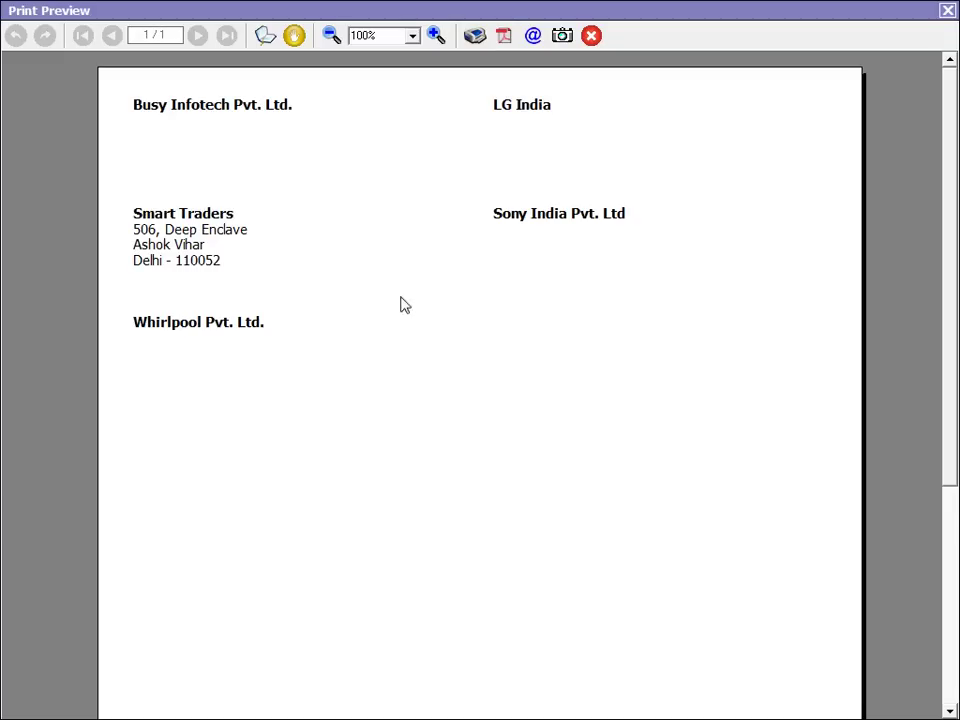
click(947, 10)
key(Escape)
click(609, 272)
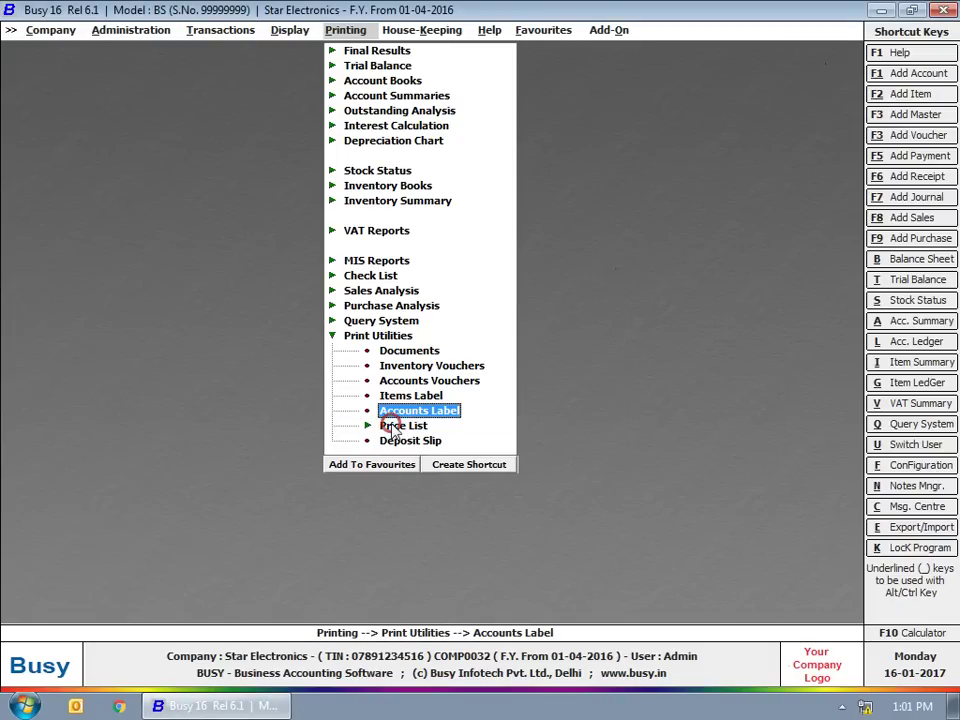
Step: Preview an alphabetical price list covering all items
click(396, 427)
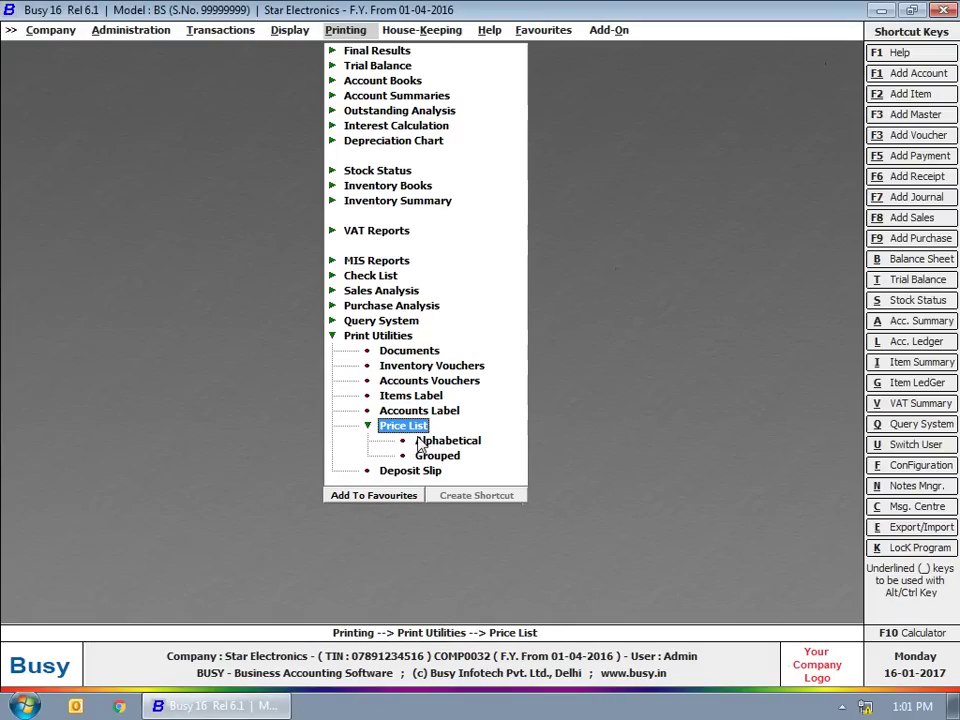
click(423, 442)
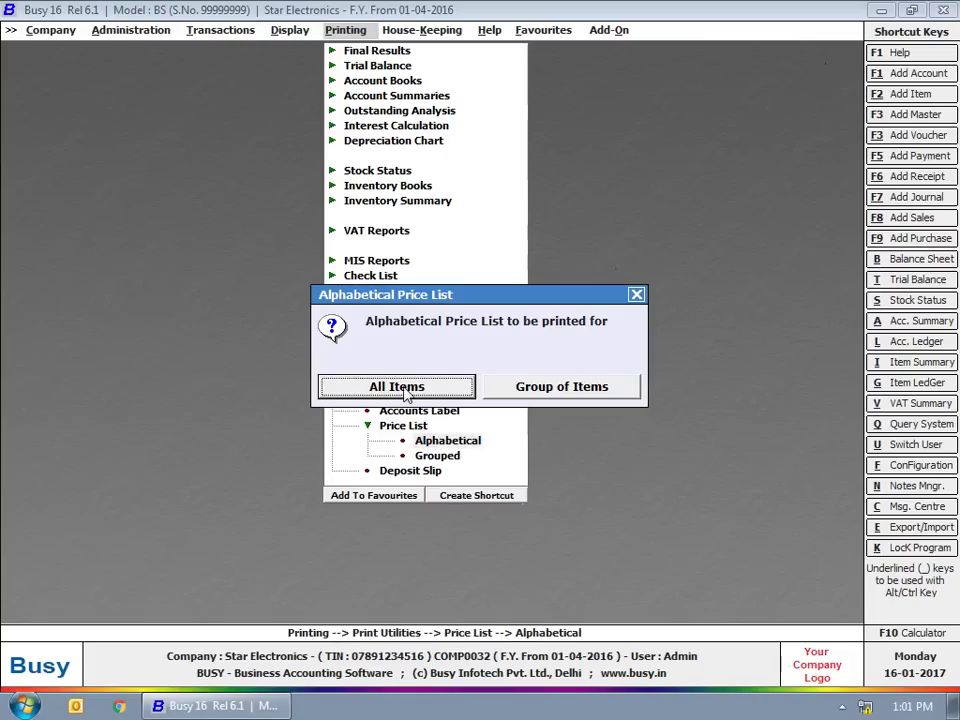
click(404, 388)
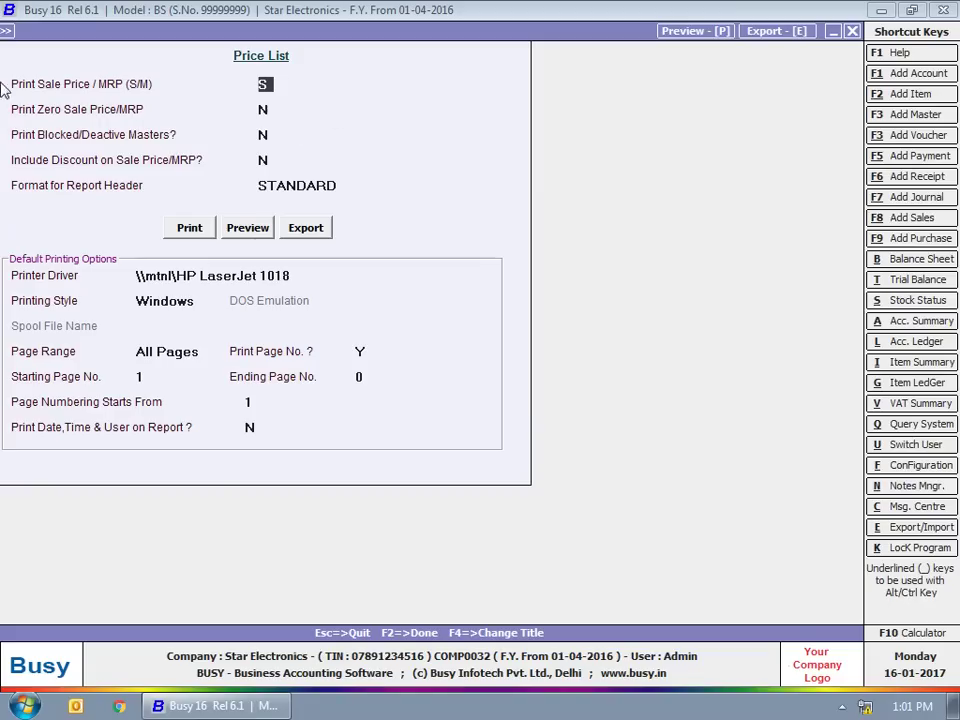
click(245, 228)
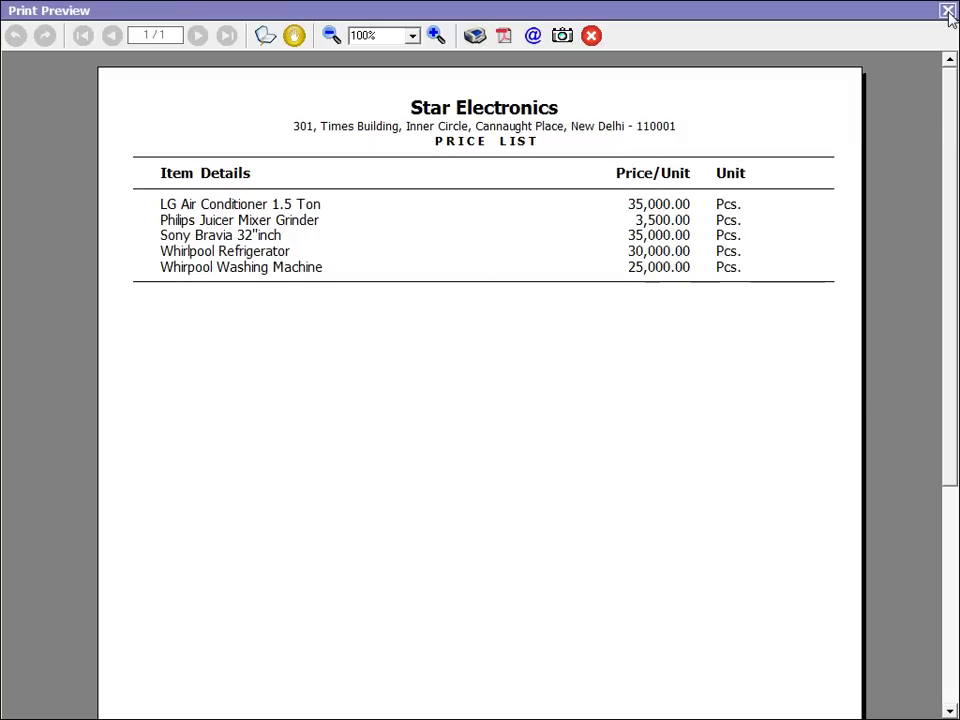
Step: Close the price list preview and its options, returning to Print Utilities
click(948, 14)
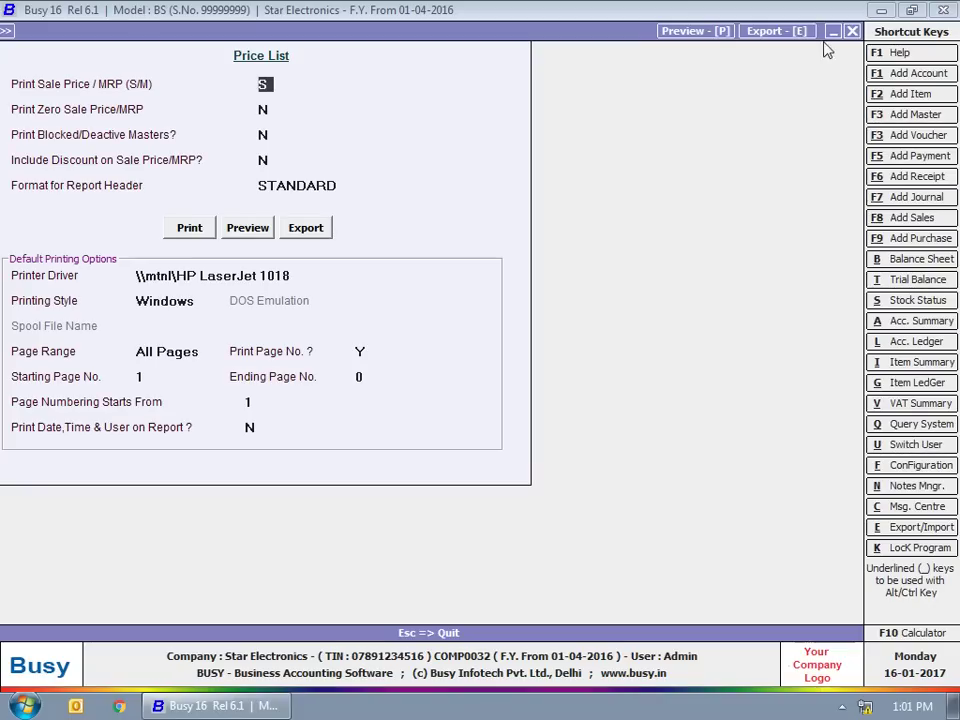
click(848, 31)
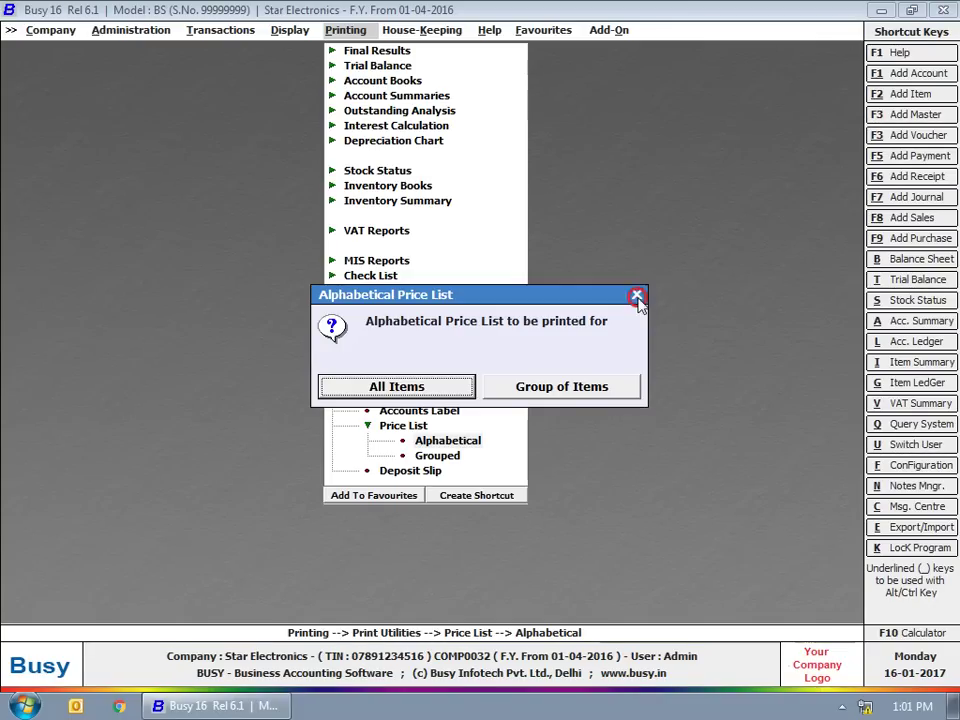
click(637, 297)
double_click(392, 430)
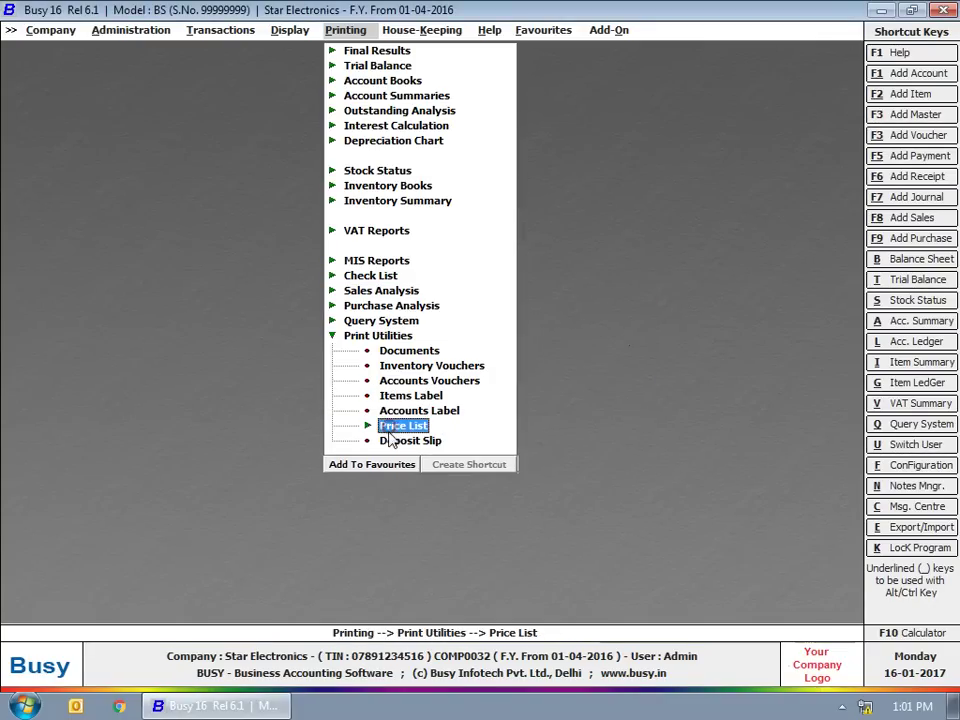
double_click(390, 440)
Step: Select the 20-04-2016 LG India receipt voucher-wise across all series
click(450, 386)
key(Return)
key(Return)
key(Return)
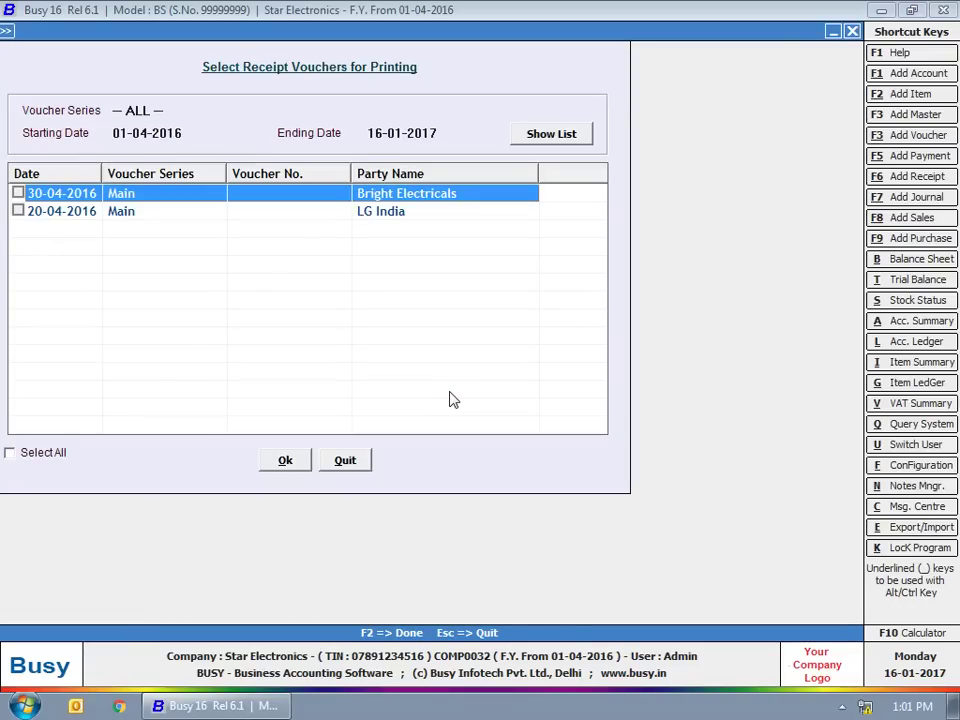
click(18, 211)
click(290, 458)
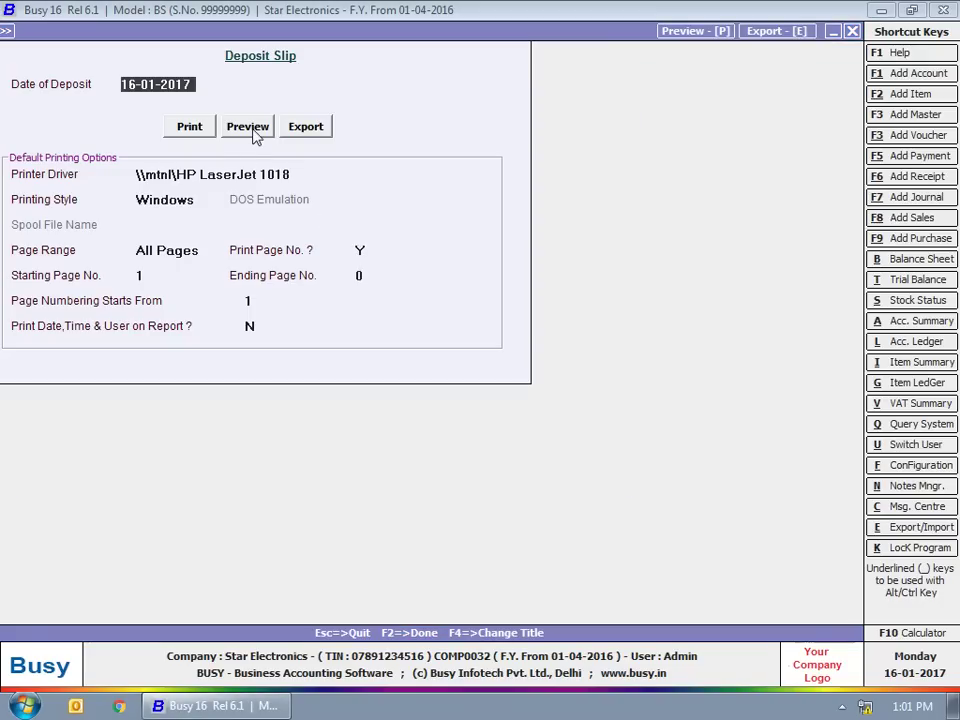
Step: Preview the ₹50,000.00 deposit slip, then close it and back out of the form
click(252, 130)
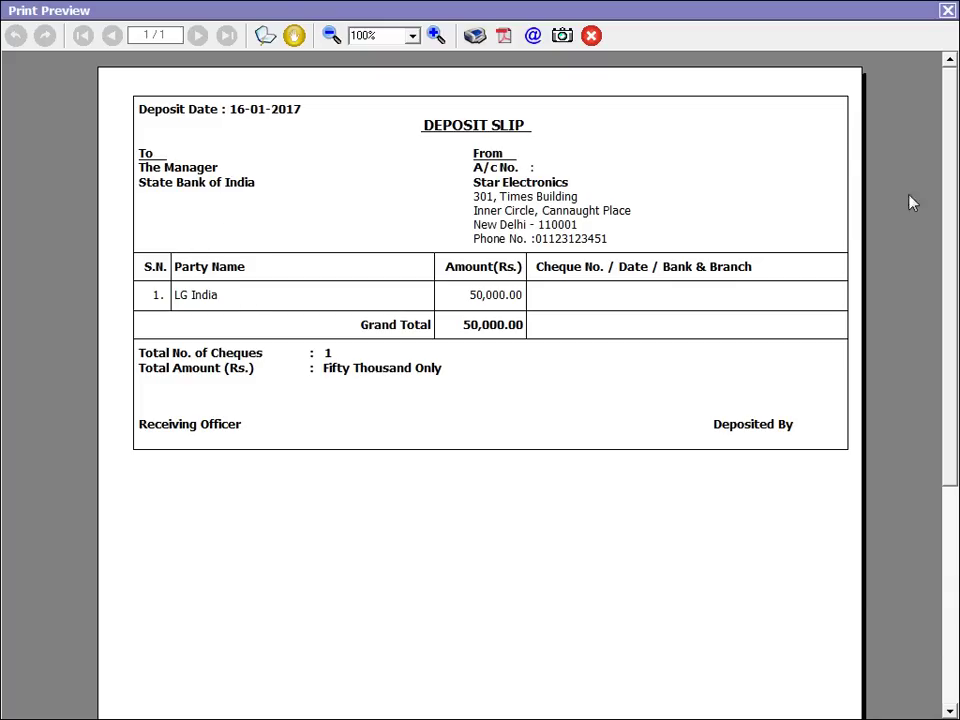
click(947, 11)
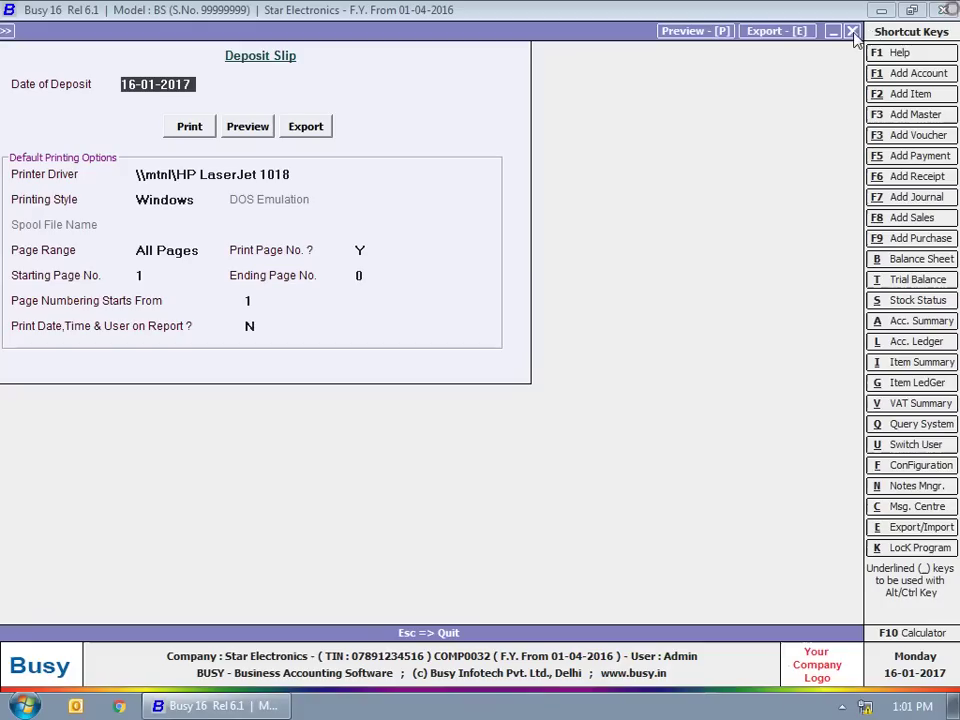
key(Escape)
key(Escape)
key(Escape)
key(Escape)
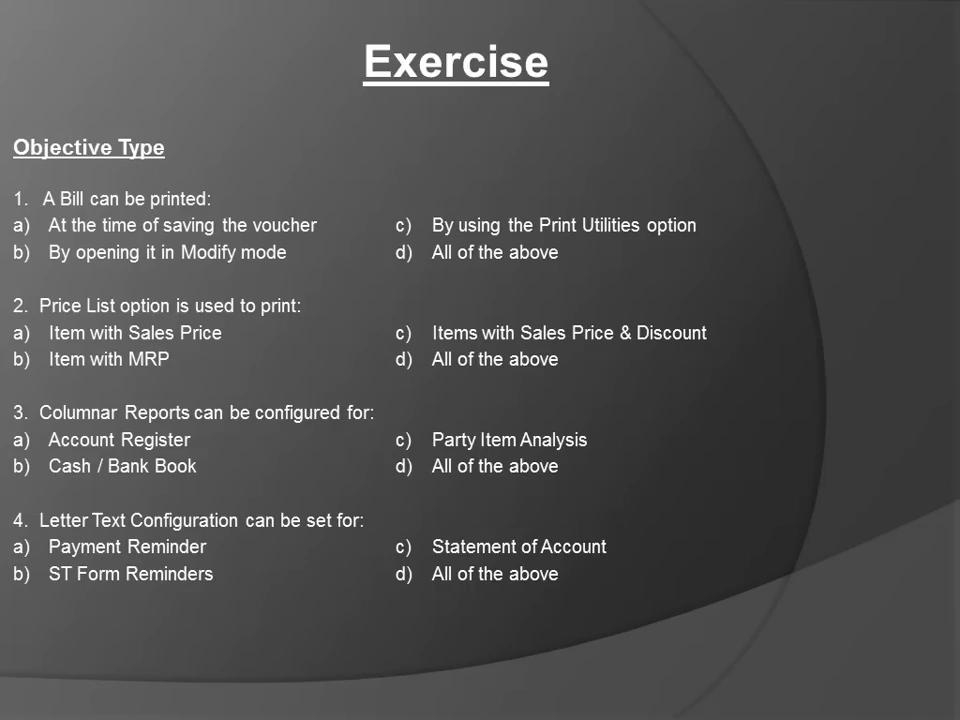
Step: Advance past the Objective Type quiz slide to the Star Electronics Practical Exercise
key(Right)
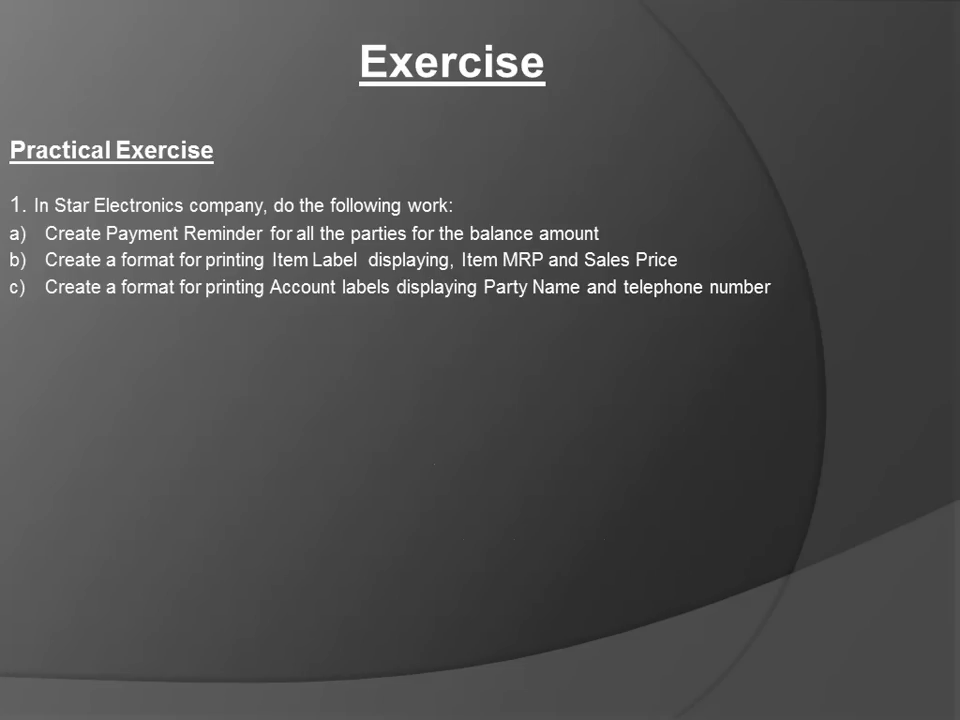